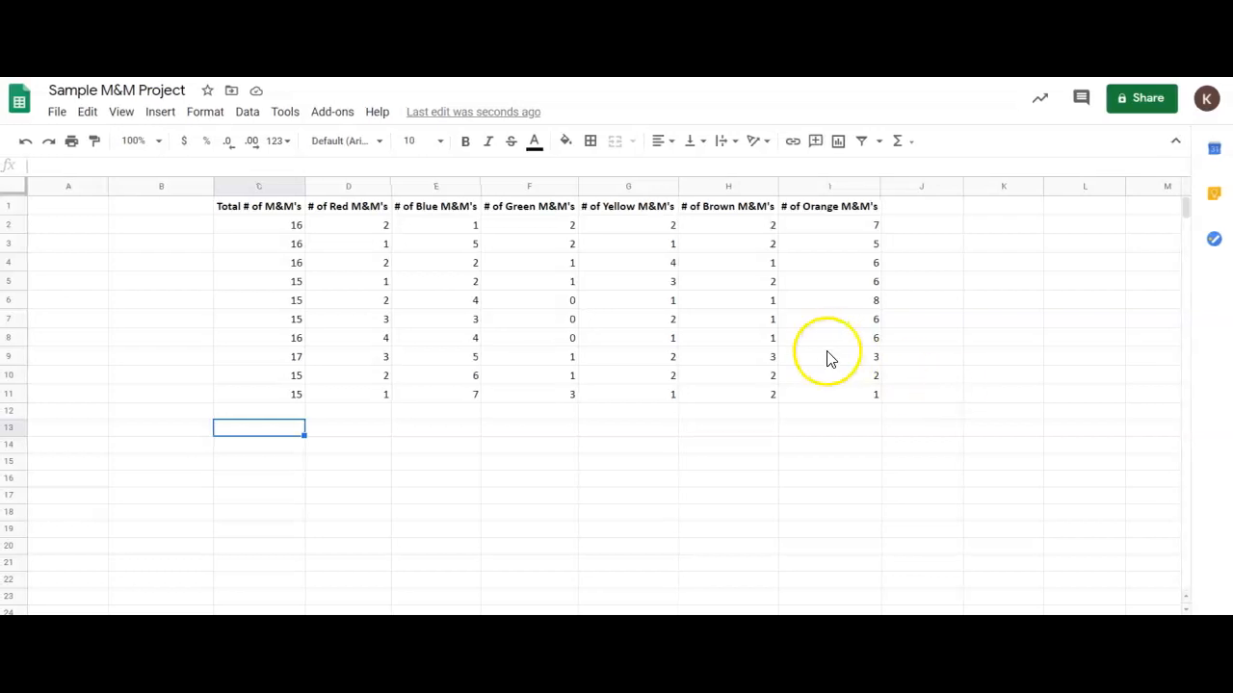
Enter the label "Totals" in cell B13.
left_click(166, 435)
type("Totals")
key("Return")
Enter the formula =sum(D2:D11) in cell D13 to total the red M&M's.
key("Up")
key("Right")
key("Right")
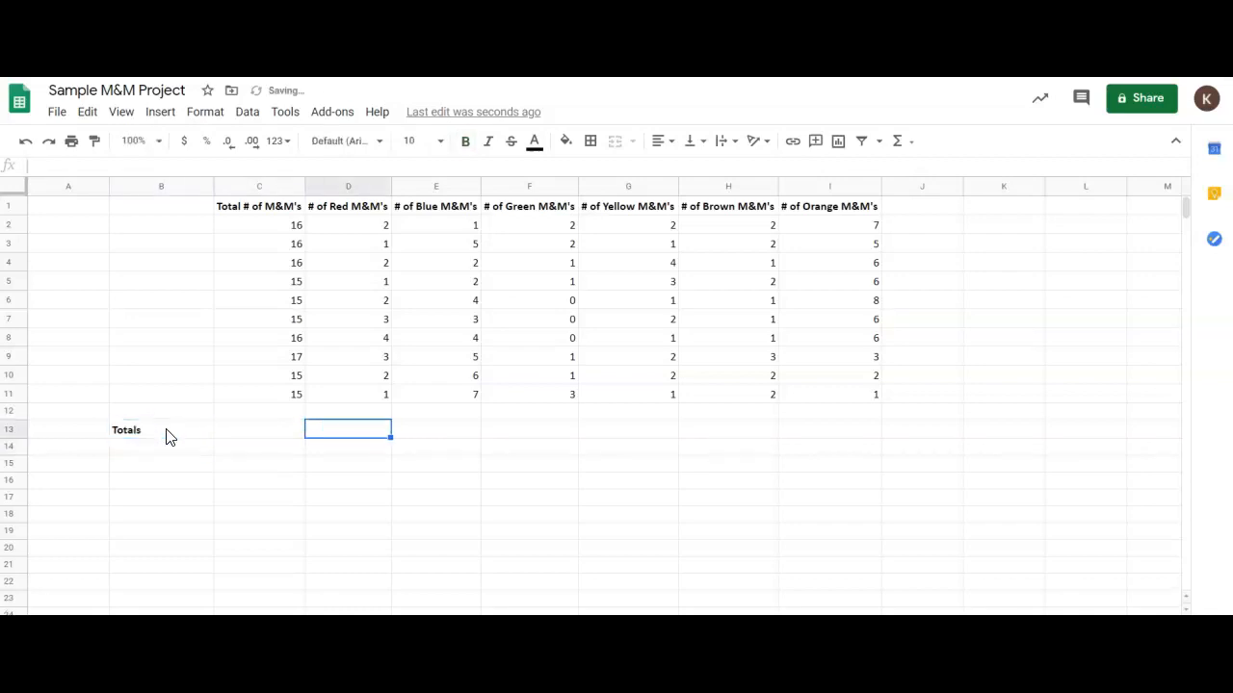
type("=sum")
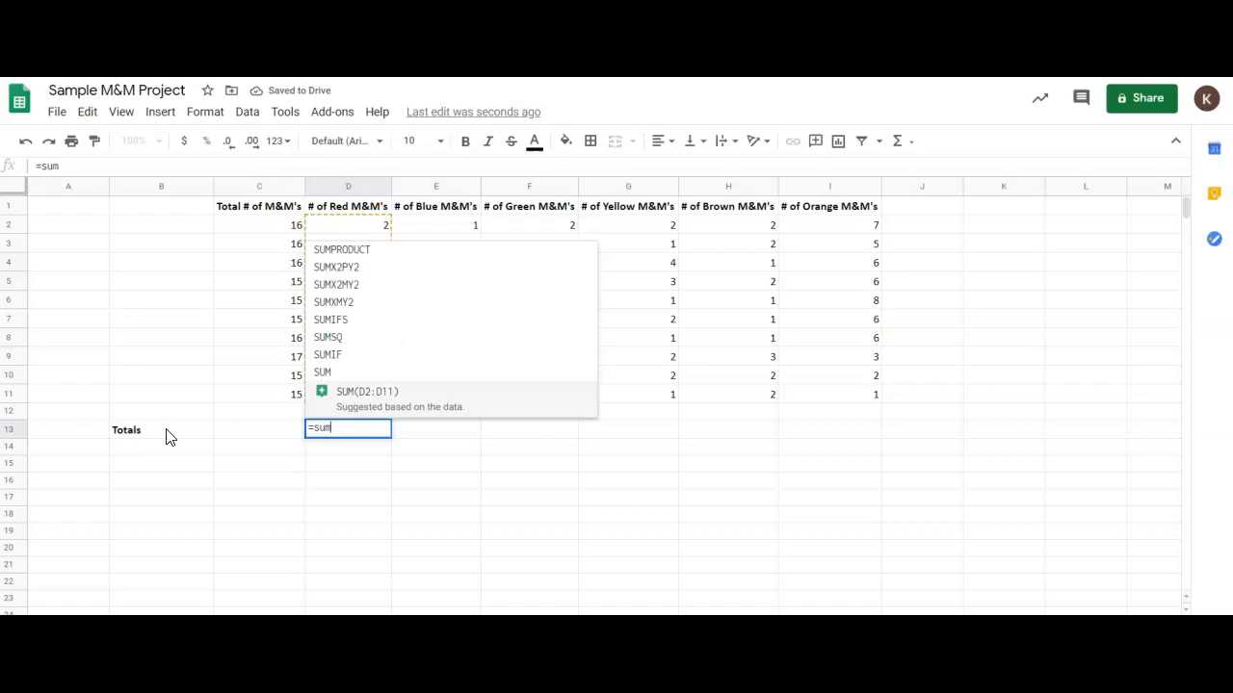
type("(")
left_click_drag(341, 226, 369, 397)
type(")")
key("Return")
Copy the sum formula from D13 into E13:I13 to total the remaining color columns.
key("Up")
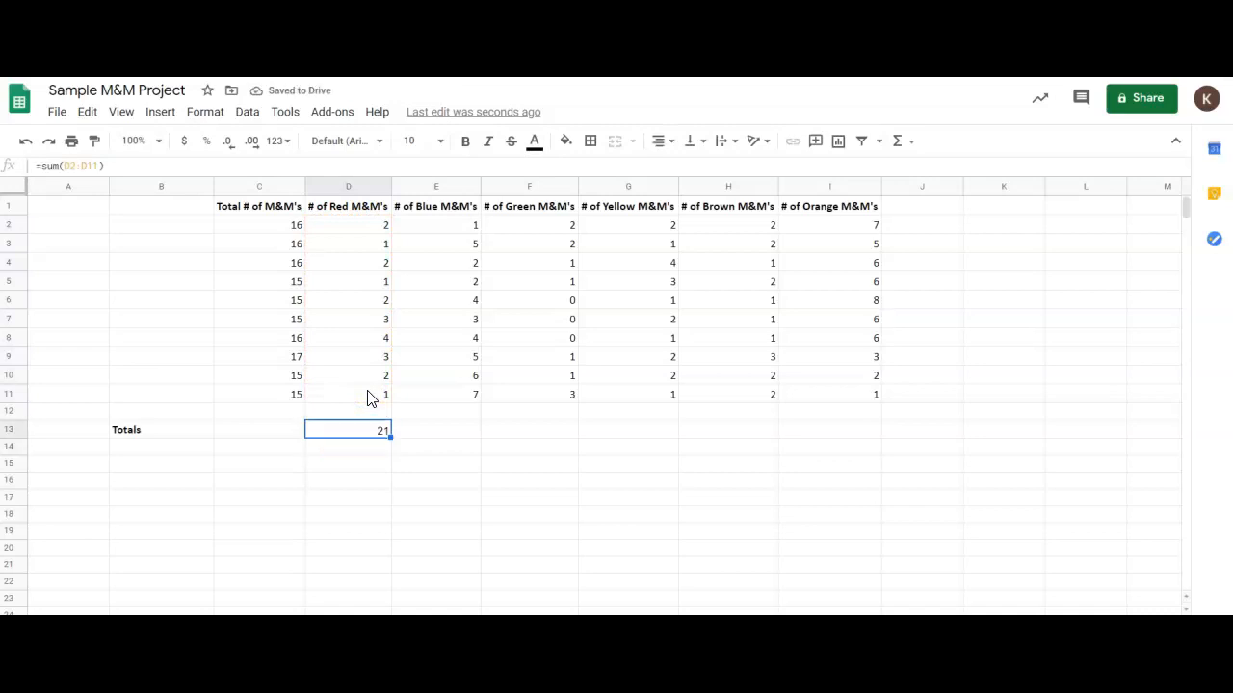
key("Right")
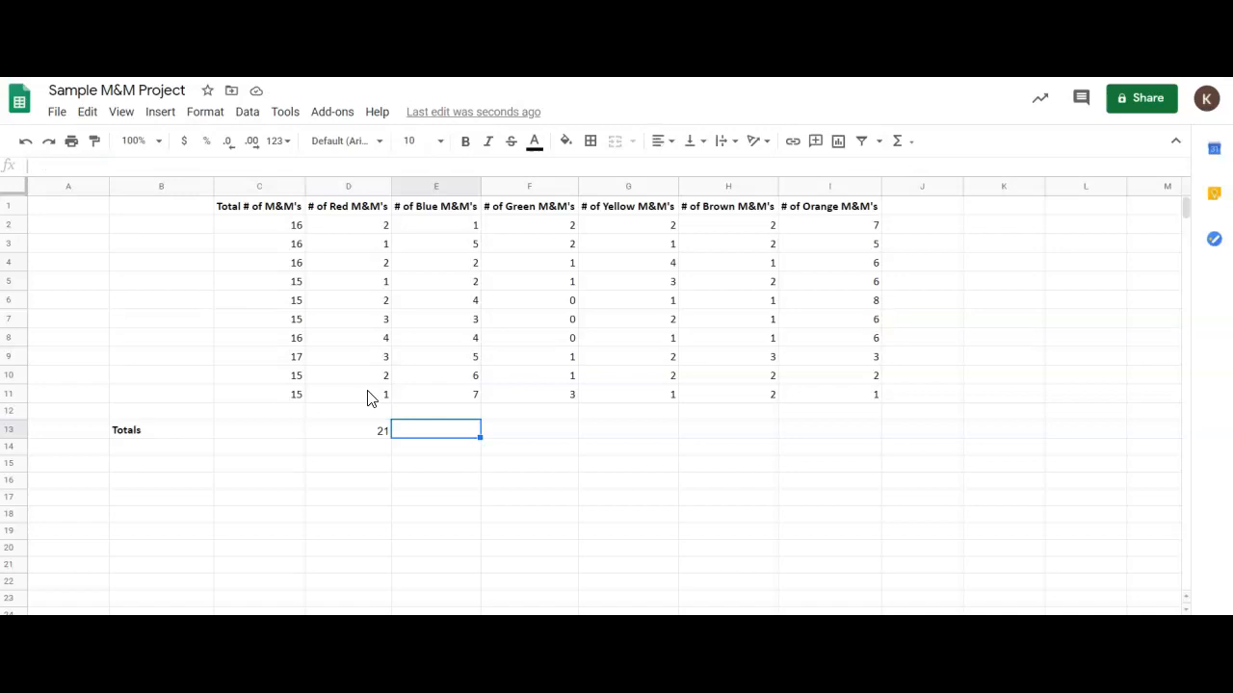
key("Left")
key("ctrl+c")
key("Right")
key("shift+Right")
key("shift+Right")
key("shift+Right")
key("shift+Right")
key("ctrl+v")
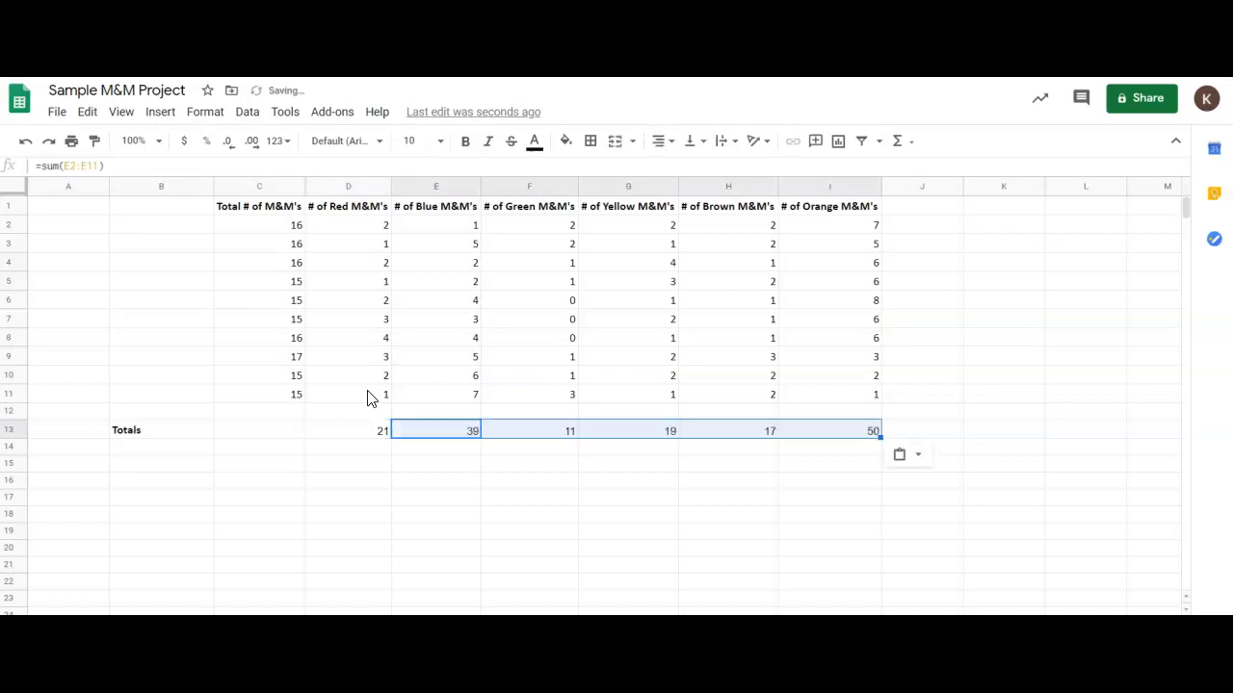
left_click(441, 514)
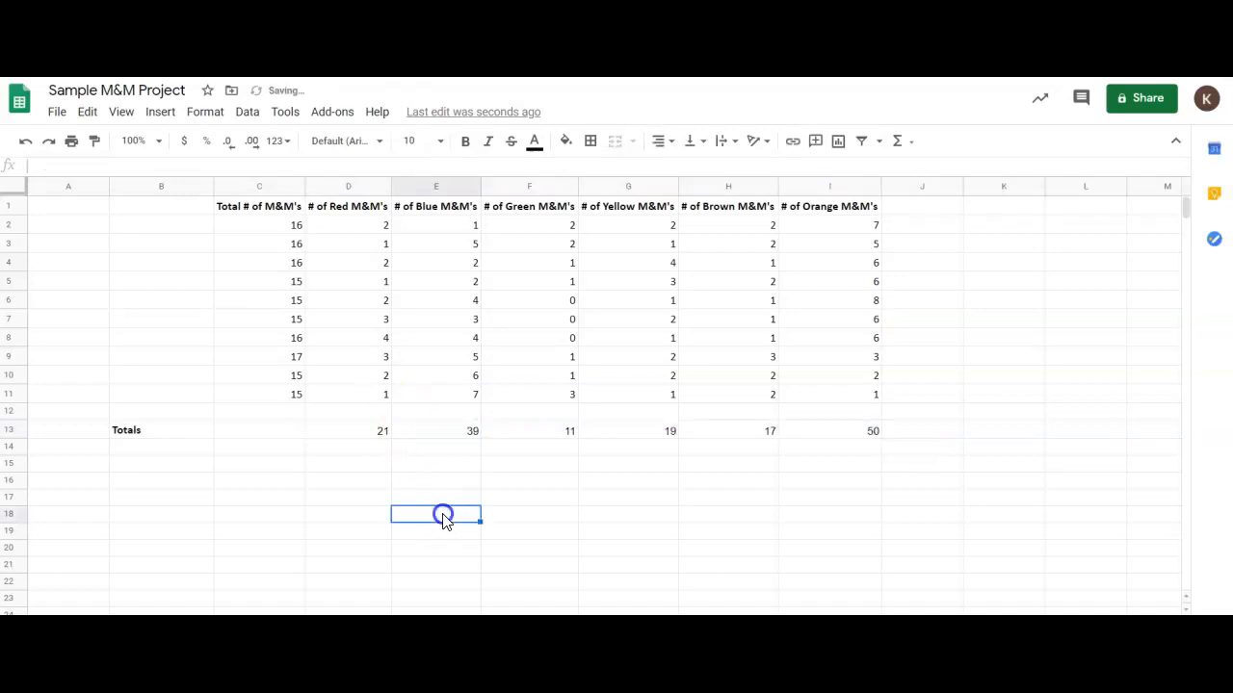
Insert a chart based on the color totals in D13:I13.
left_click(382, 431)
key("shift+Right")
key("shift+Right")
key("shift+Right")
key("shift+Right")
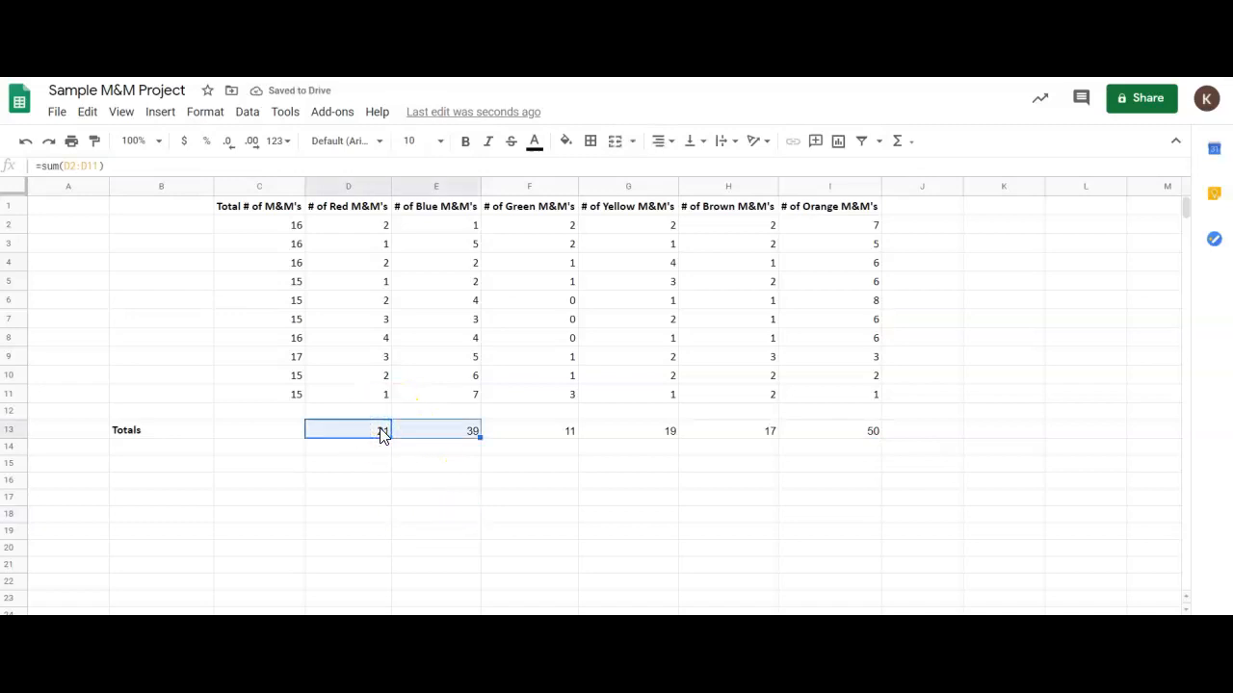
key("shift+Right")
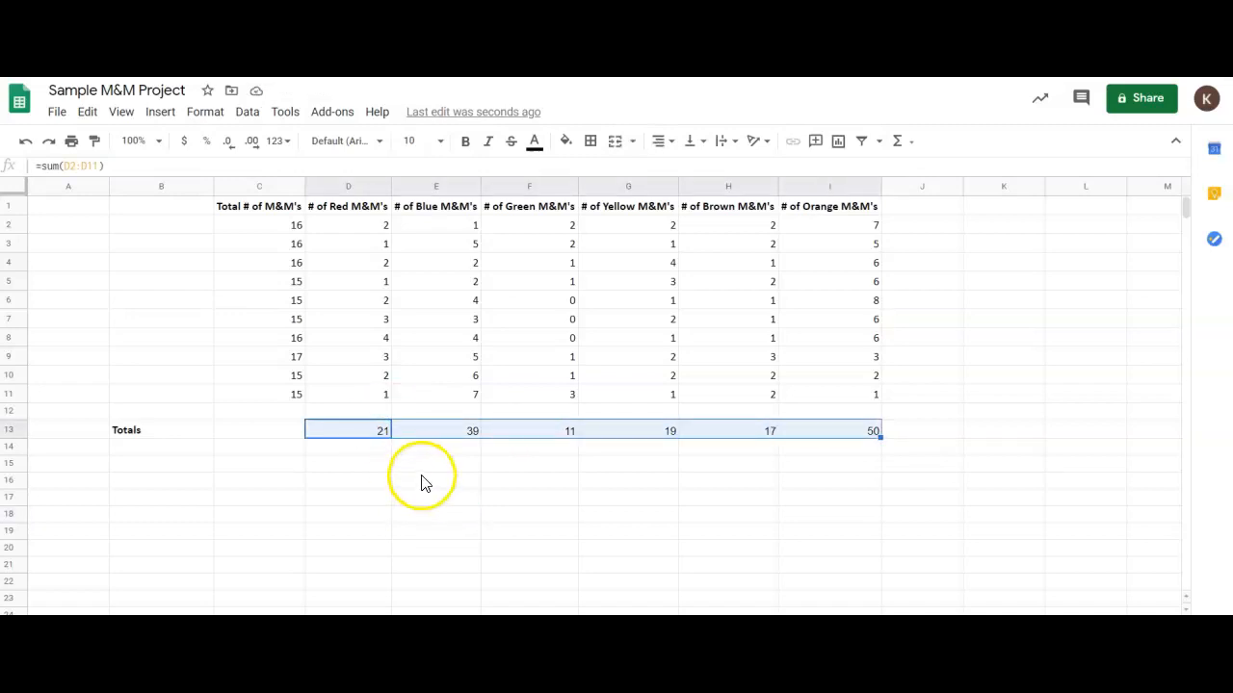
left_click(167, 114)
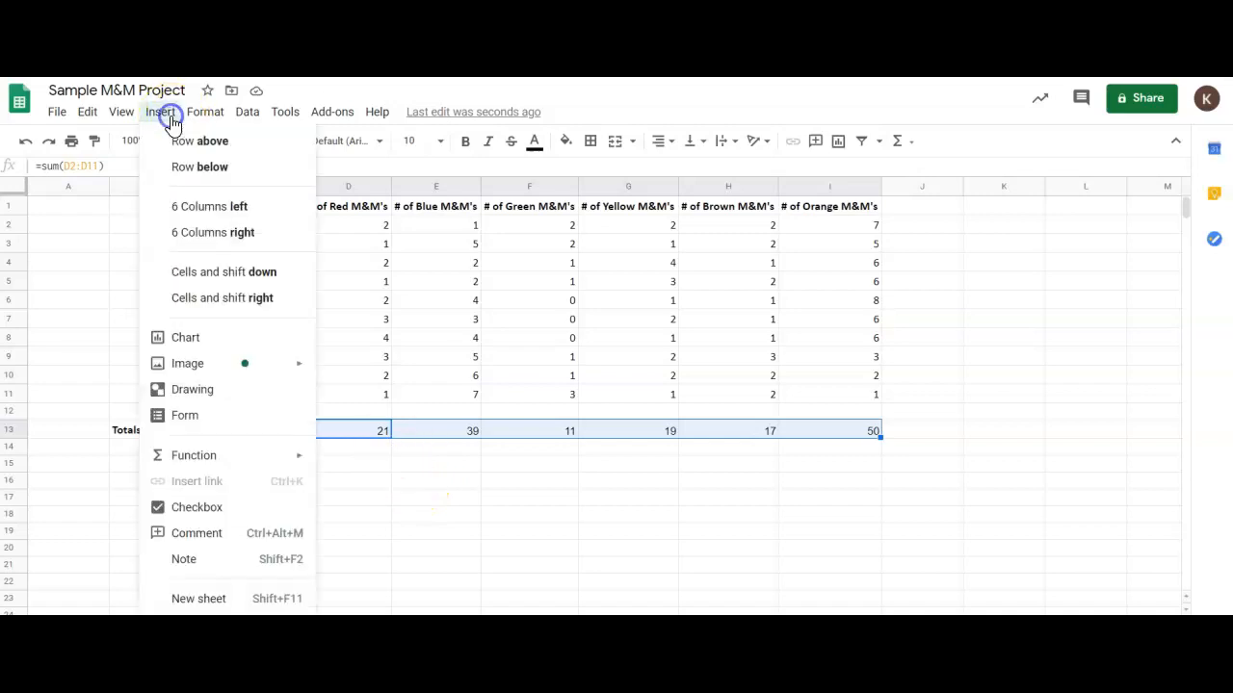
left_click(220, 338)
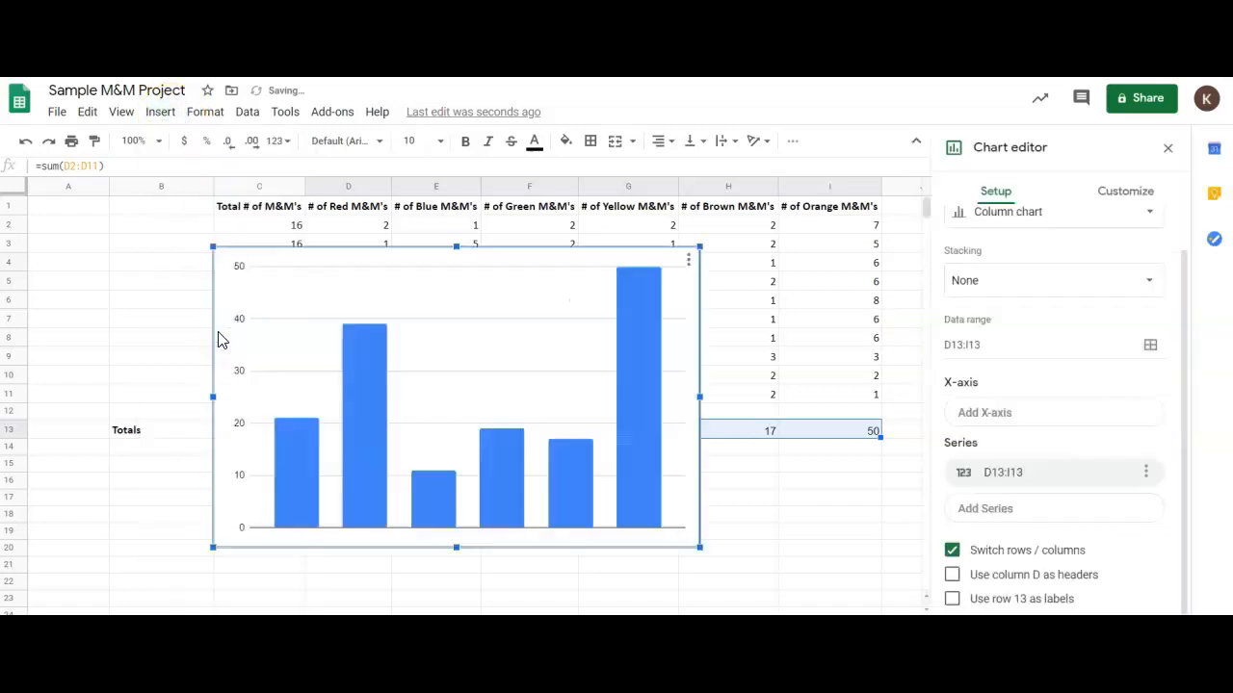
Change the chart type from column chart to bar chart.
left_click(650, 400)
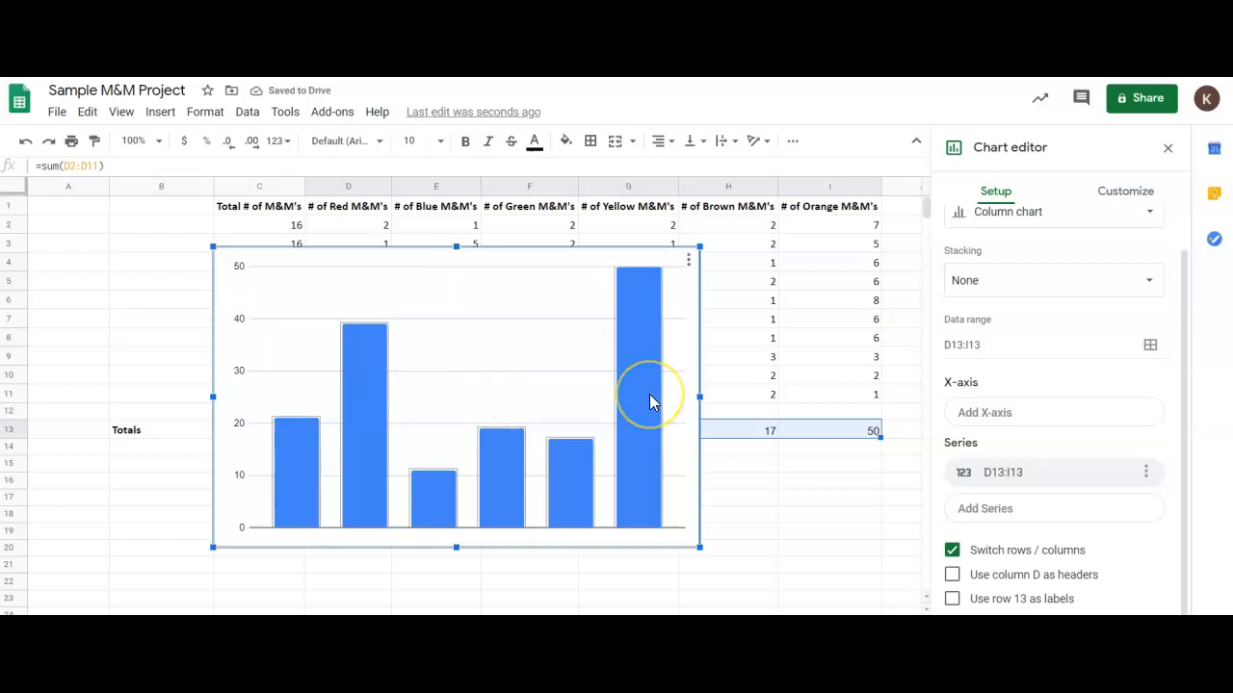
left_click(572, 374)
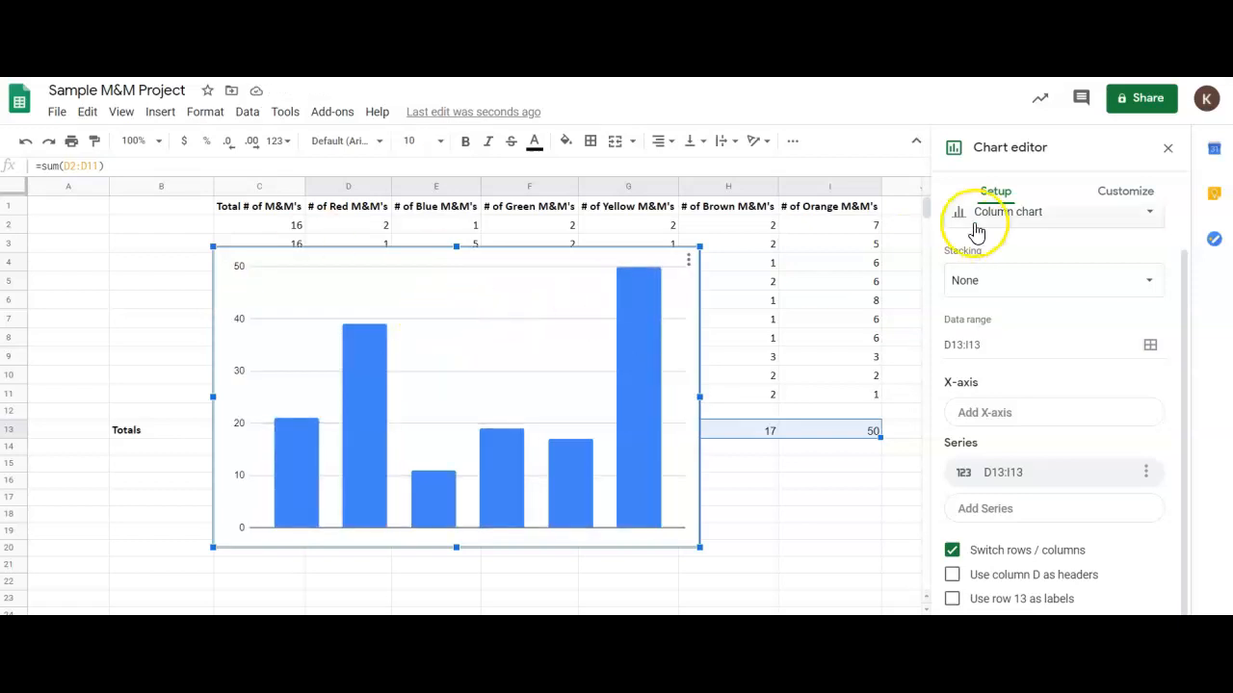
scroll(1021, 256, "up", 1)
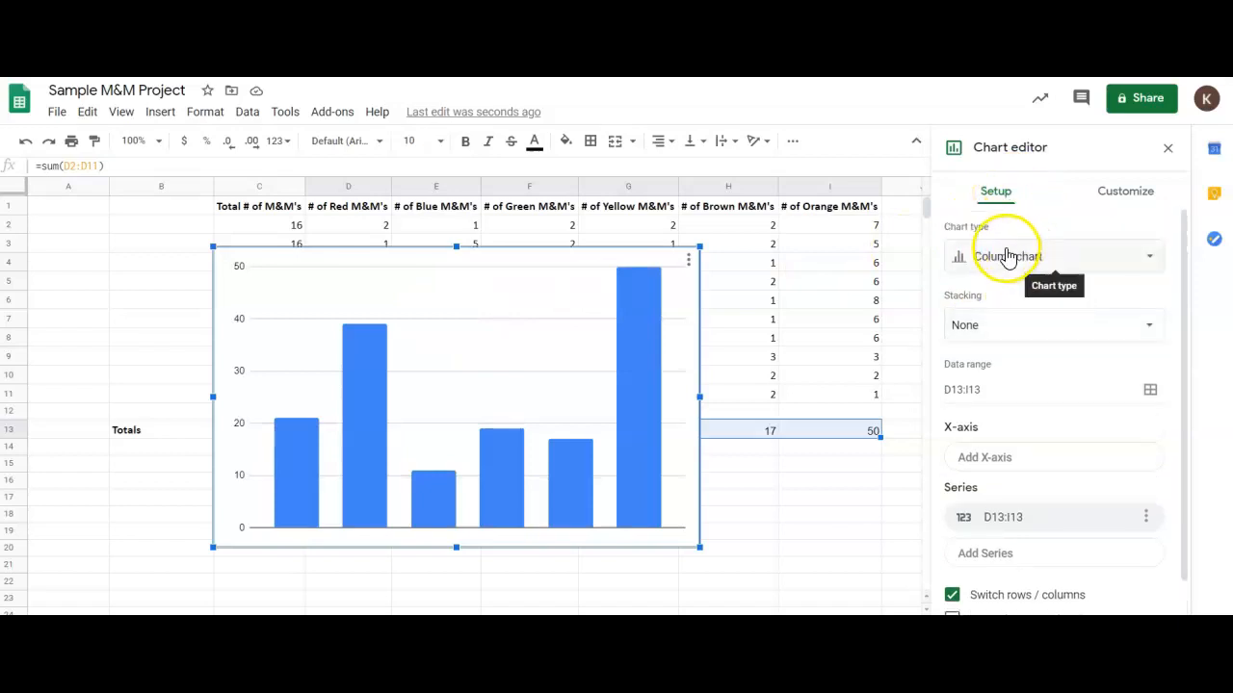
left_click(1016, 256)
left_click(1005, 421)
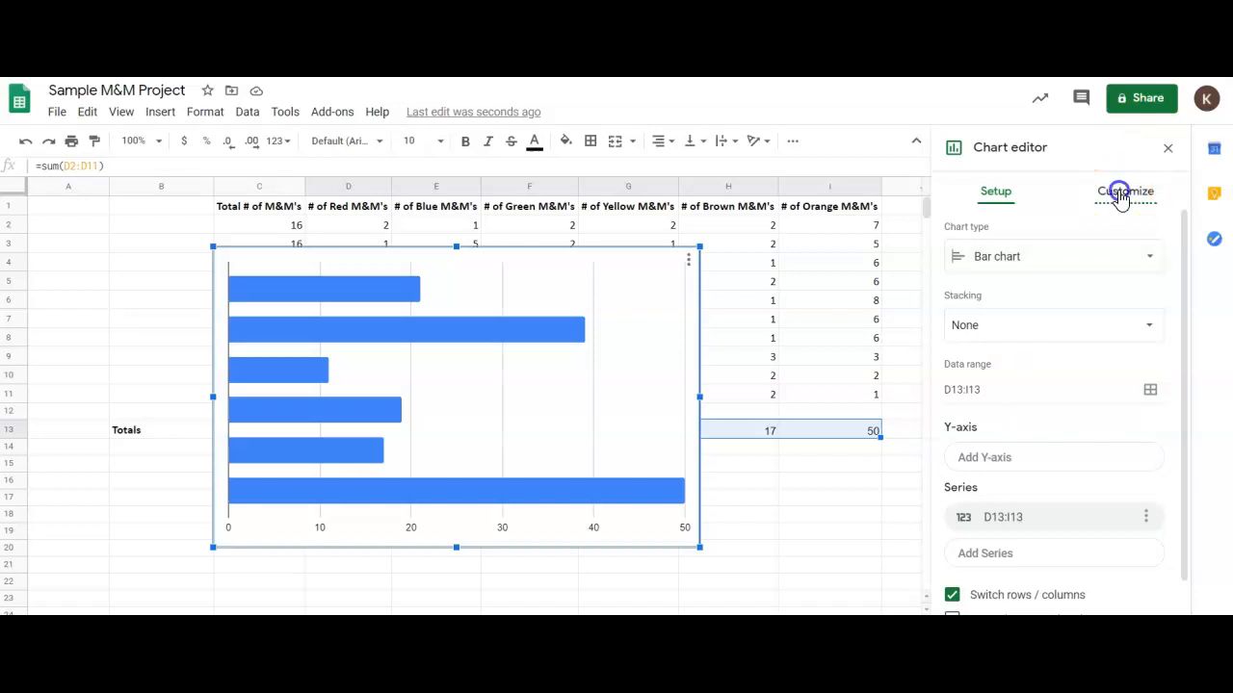
Set the chart title to "Number of M&M's of Each Color".
left_click(1120, 192)
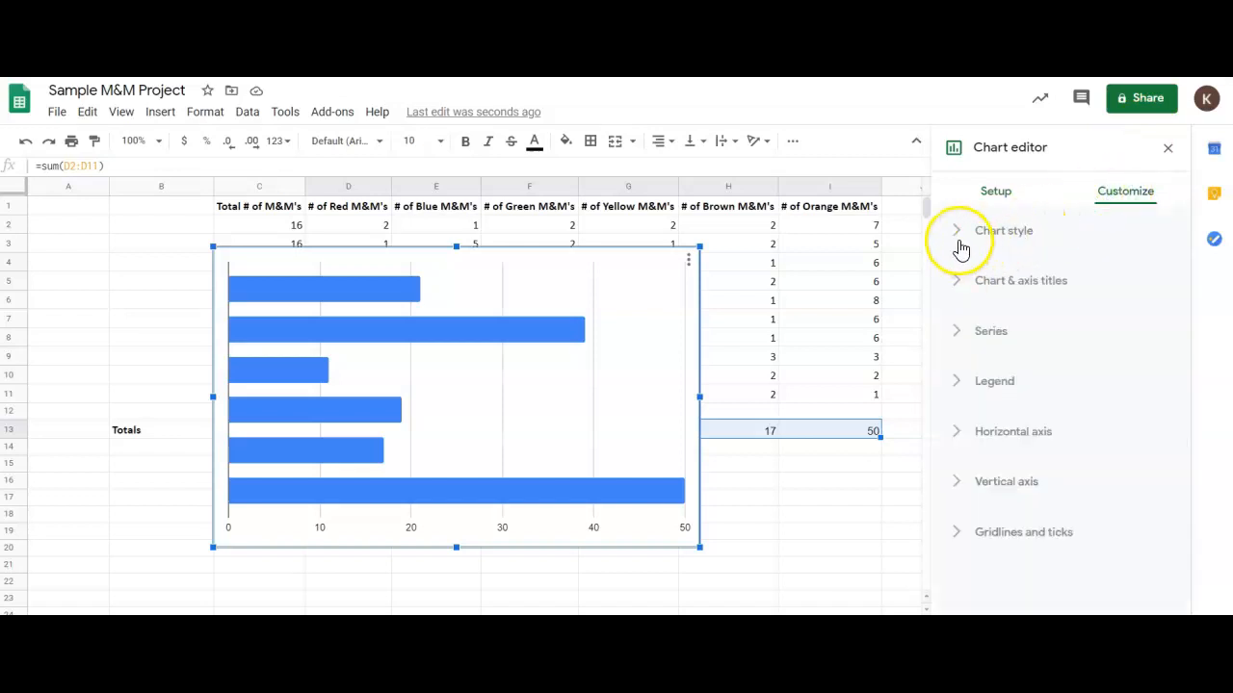
left_click(957, 280)
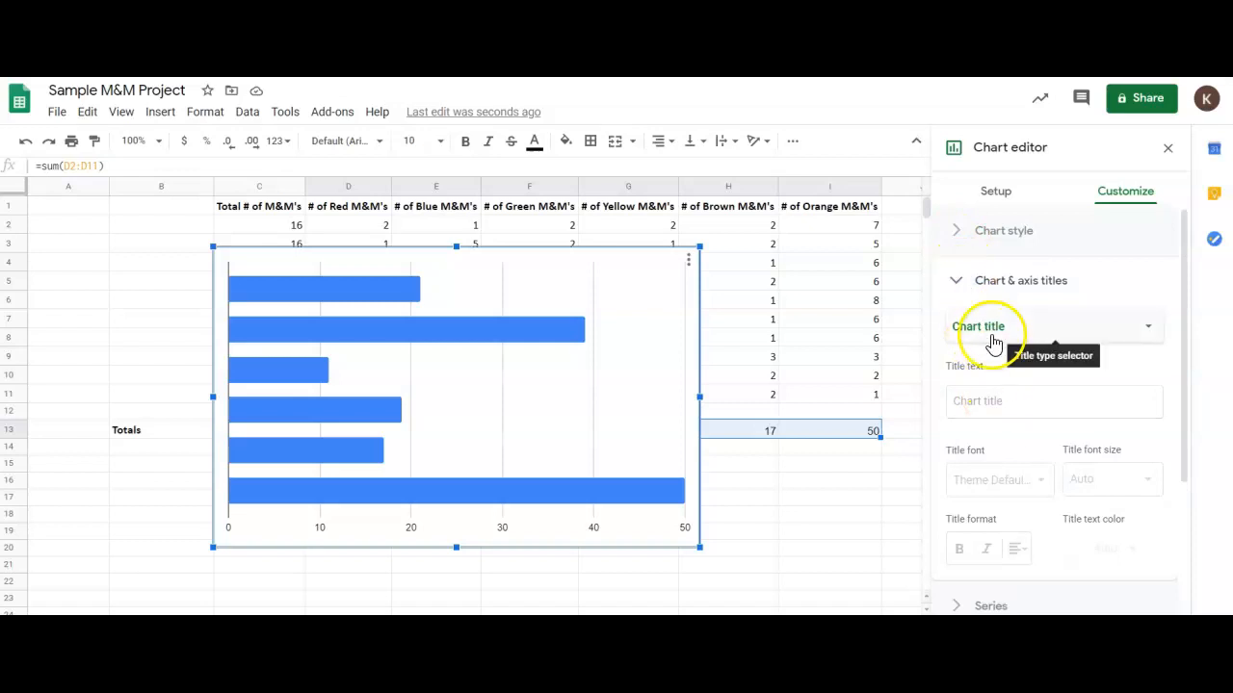
left_click(982, 401)
type("Number of M&M's of Each Color")
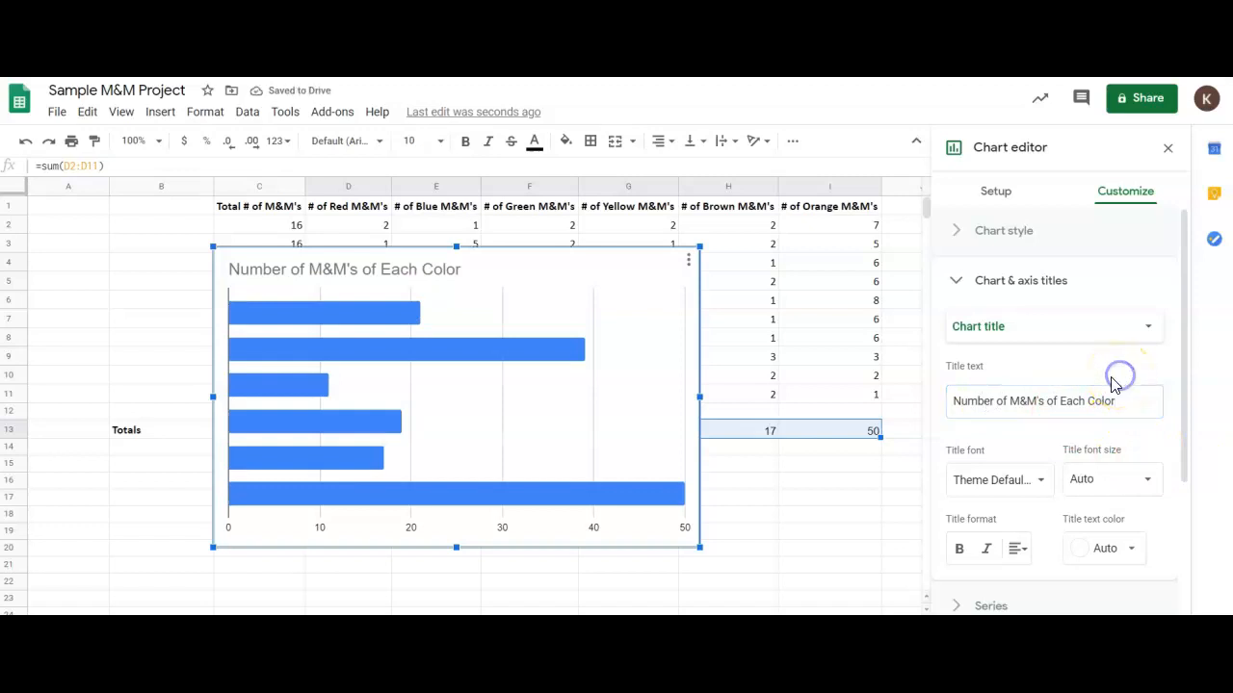
Set the chart's horizontal axis title to "# of M&M's".
left_click(1072, 327)
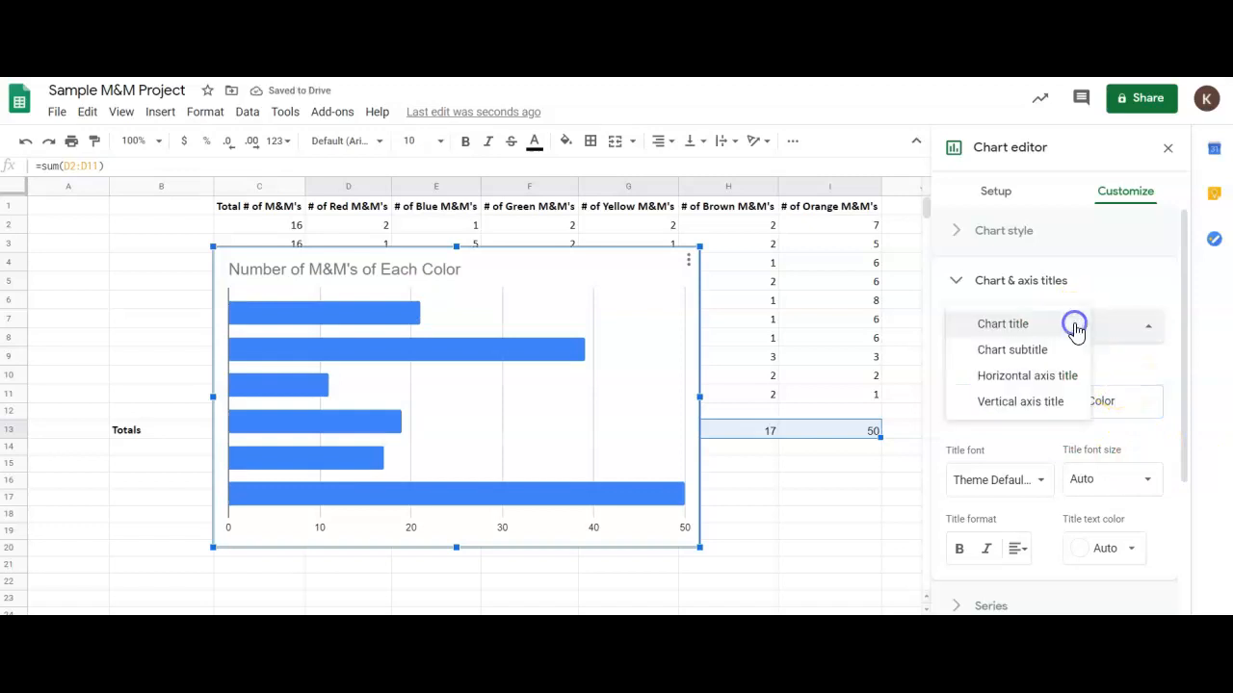
left_click(1054, 376)
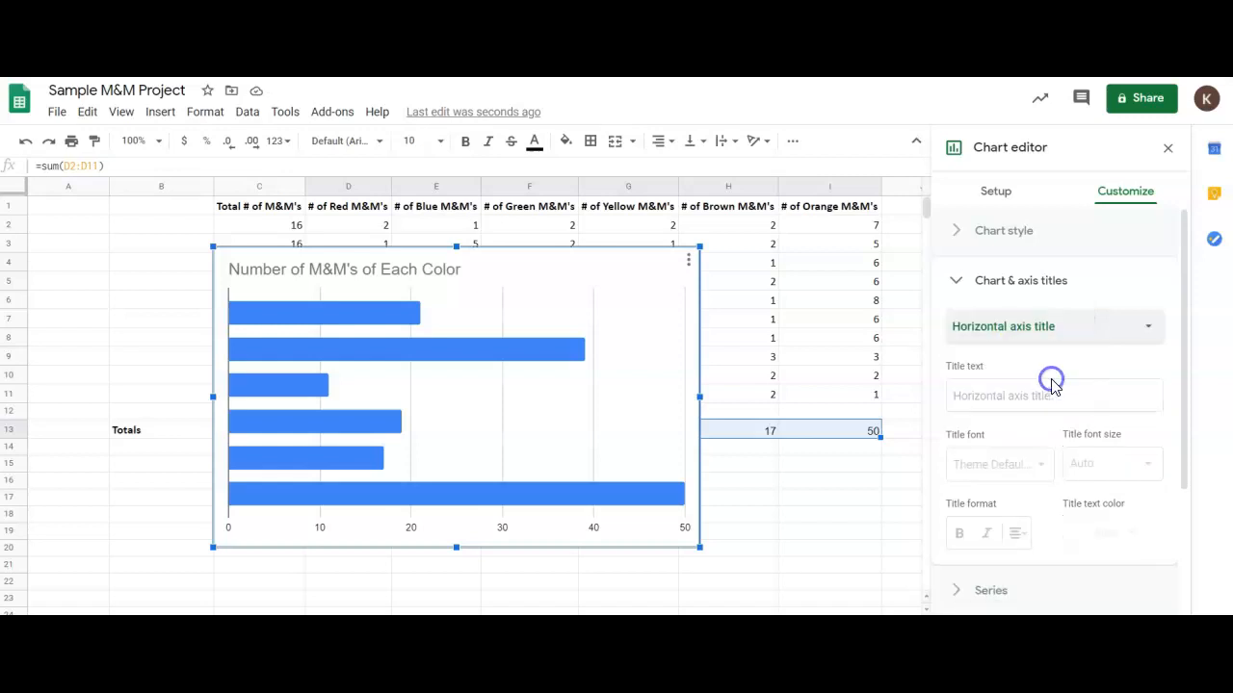
left_click(1050, 394)
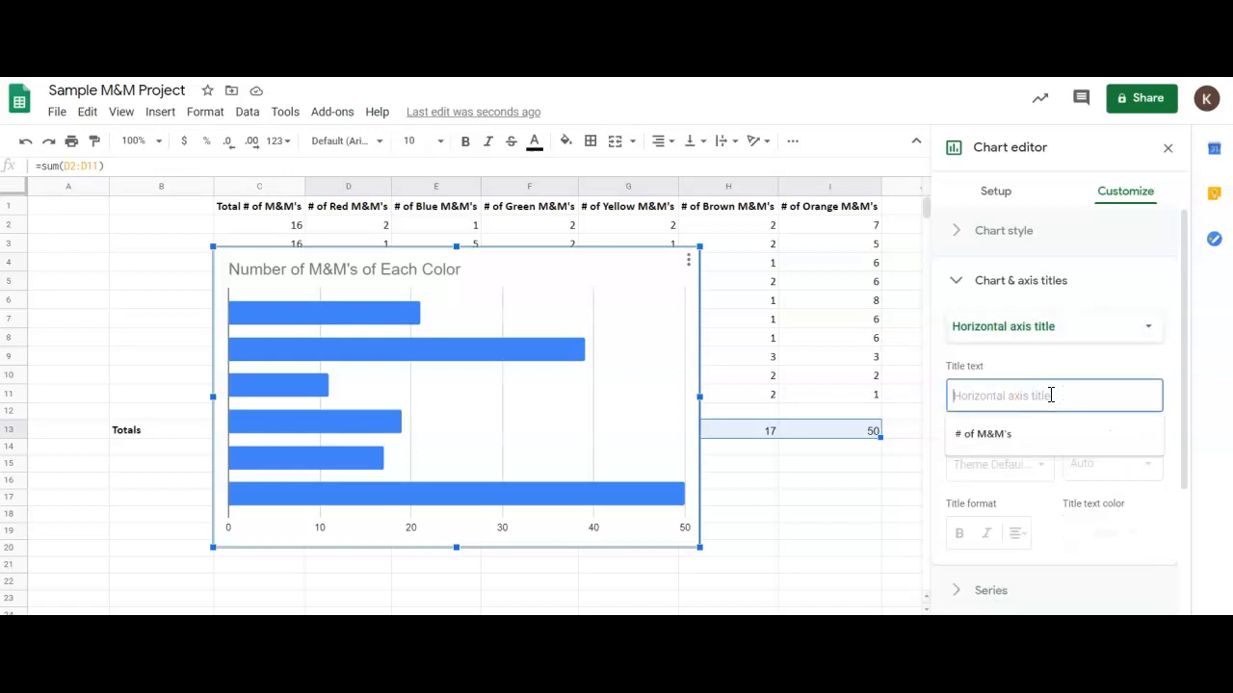
type("# of M&M's")
left_click(1047, 395)
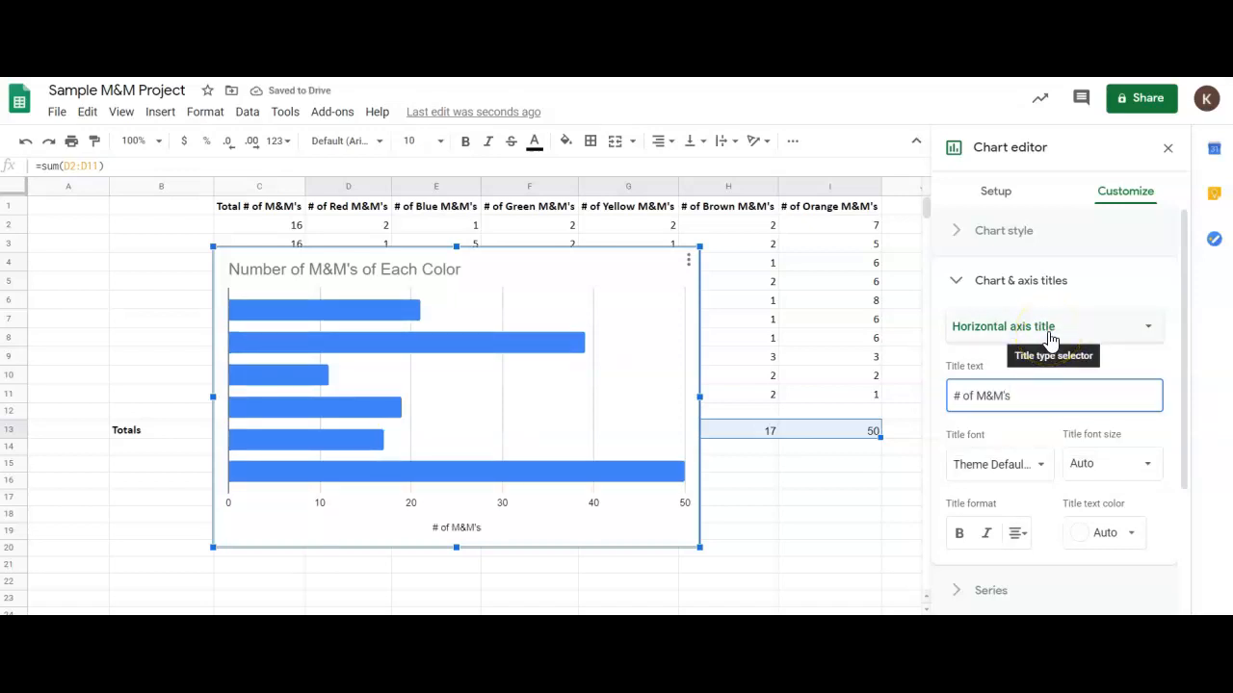
left_click(958, 280)
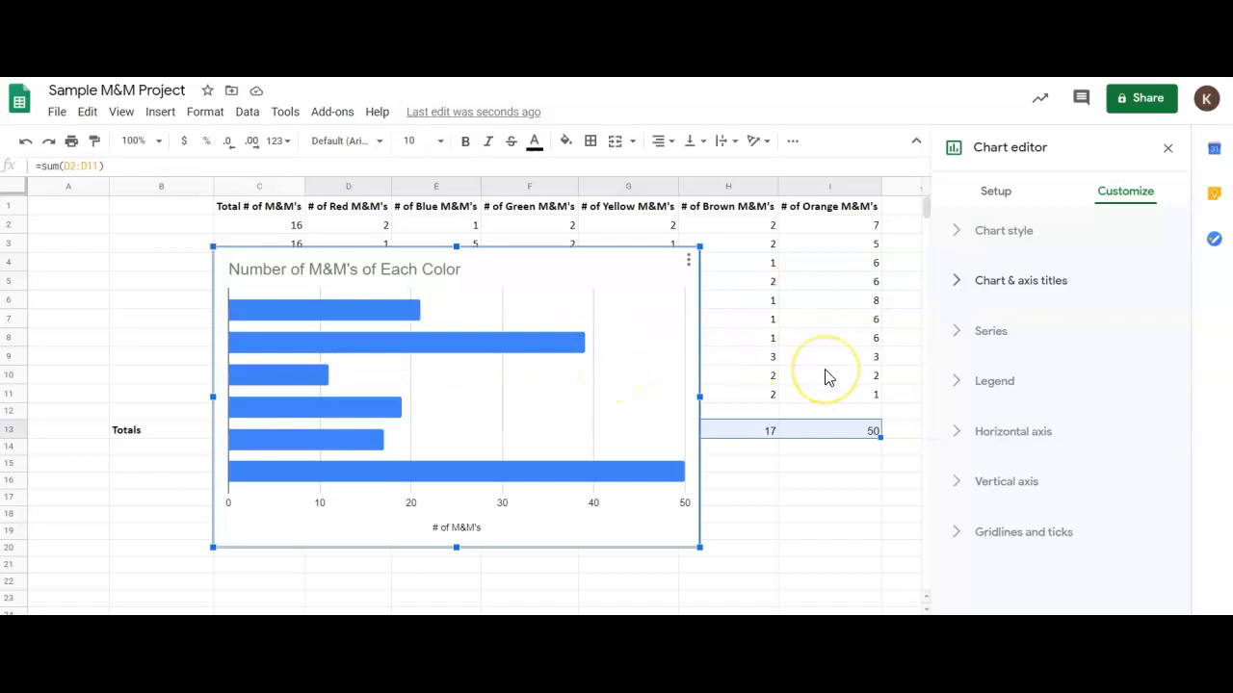
Set the color of the whole bar series to red.
left_click(958, 338)
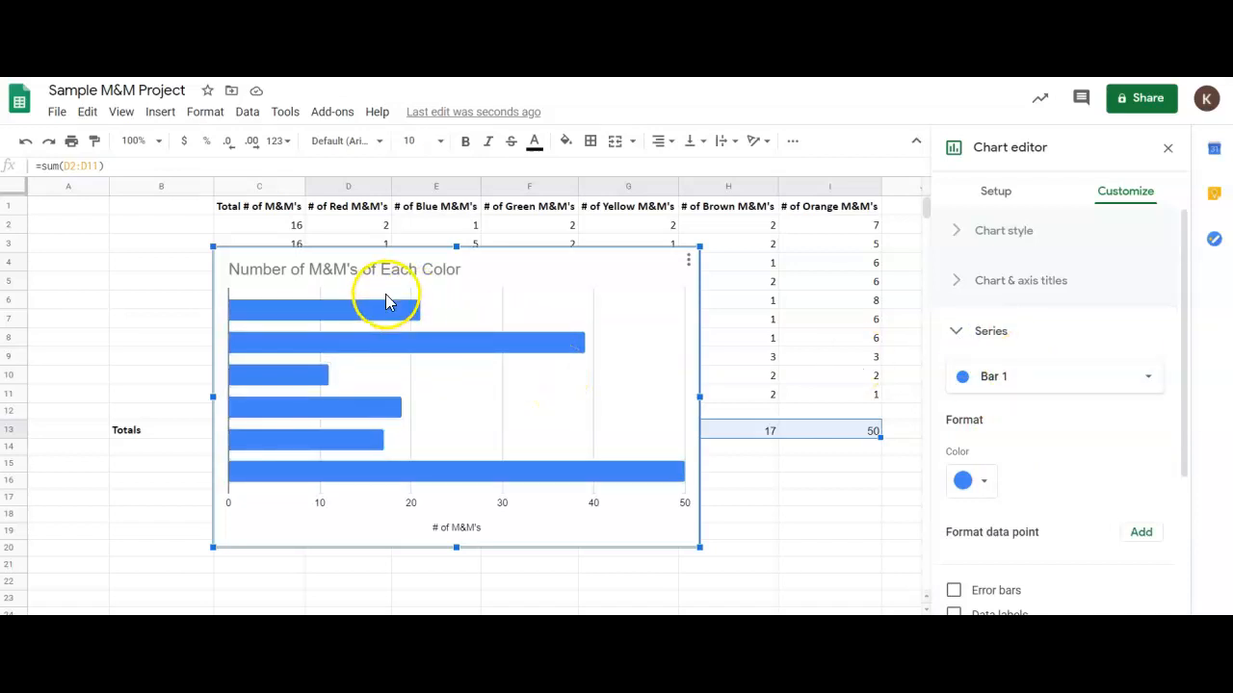
left_click(977, 486)
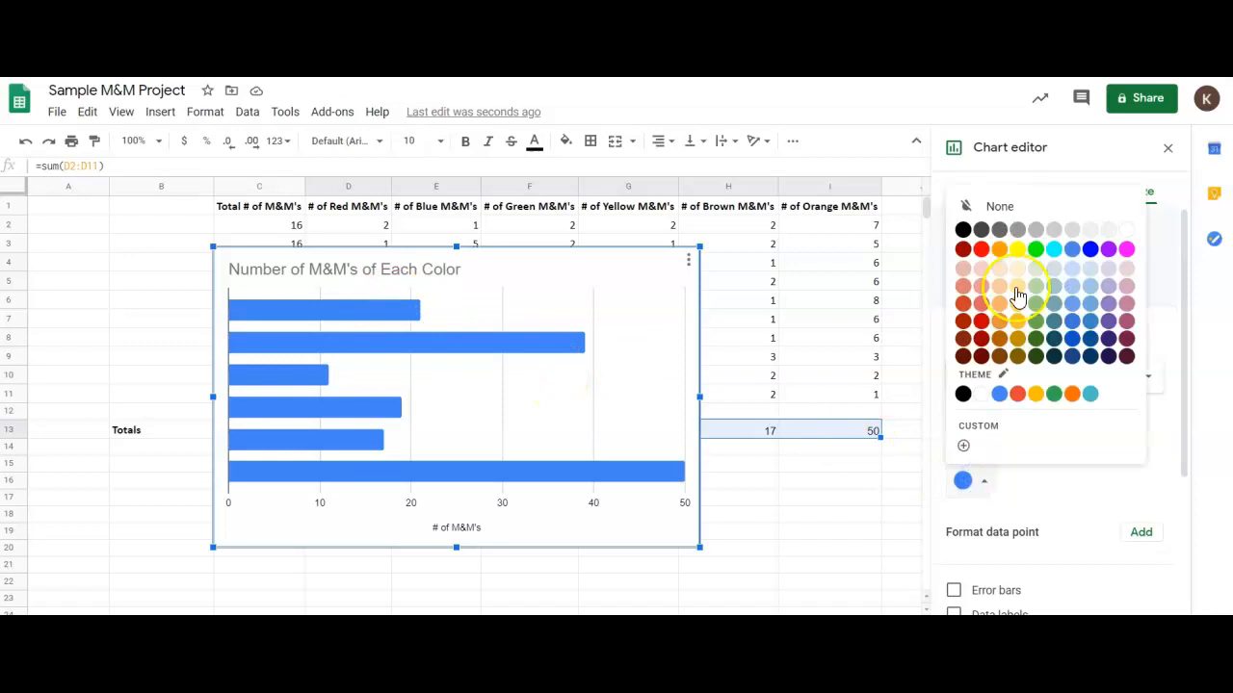
left_click(982, 255)
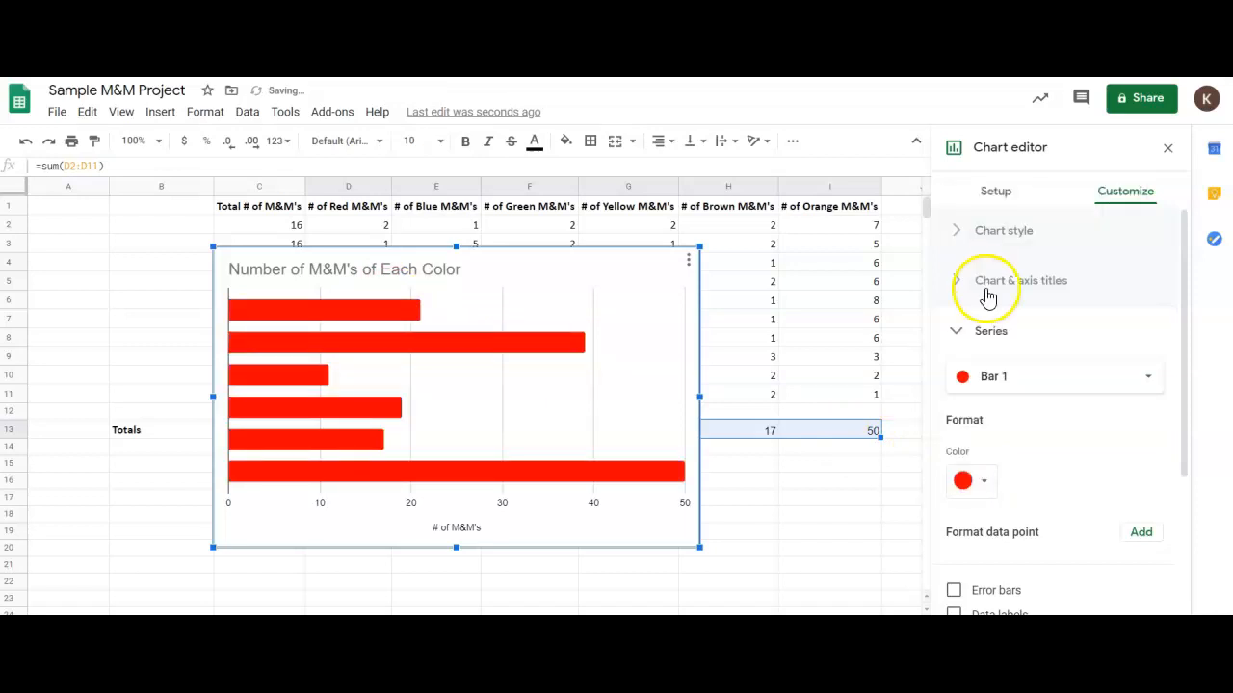
left_click(1002, 375)
left_click(1139, 380)
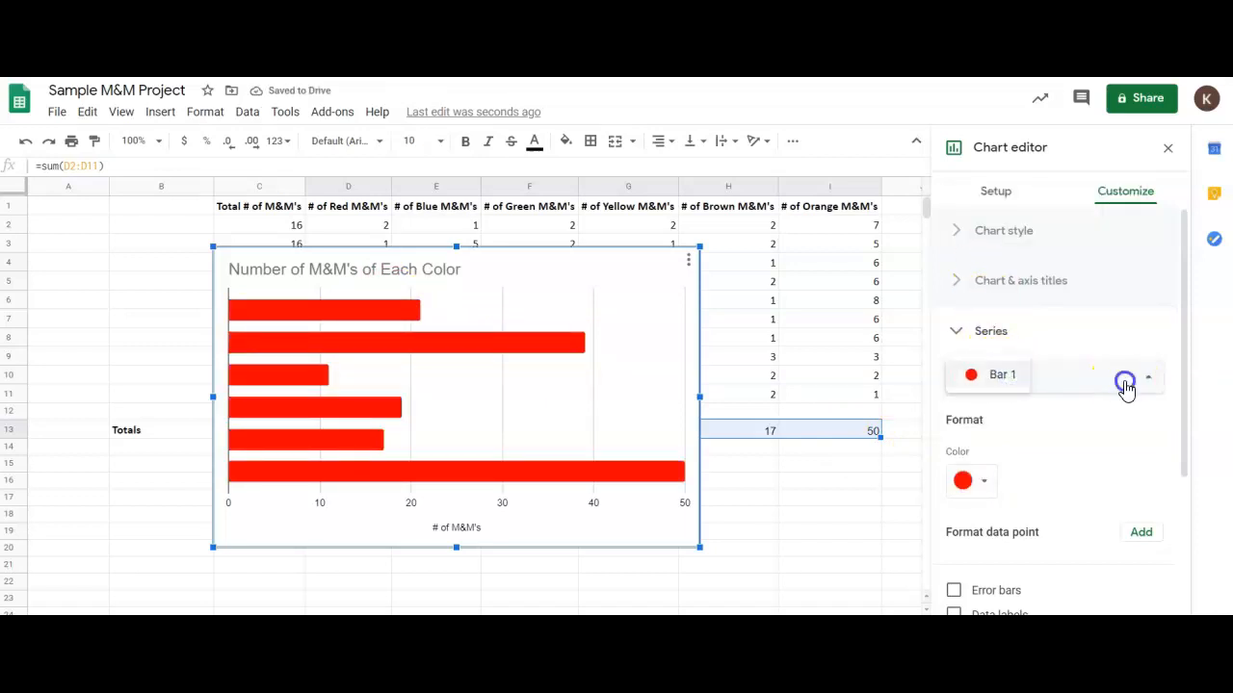
left_click(954, 330)
left_click(954, 330)
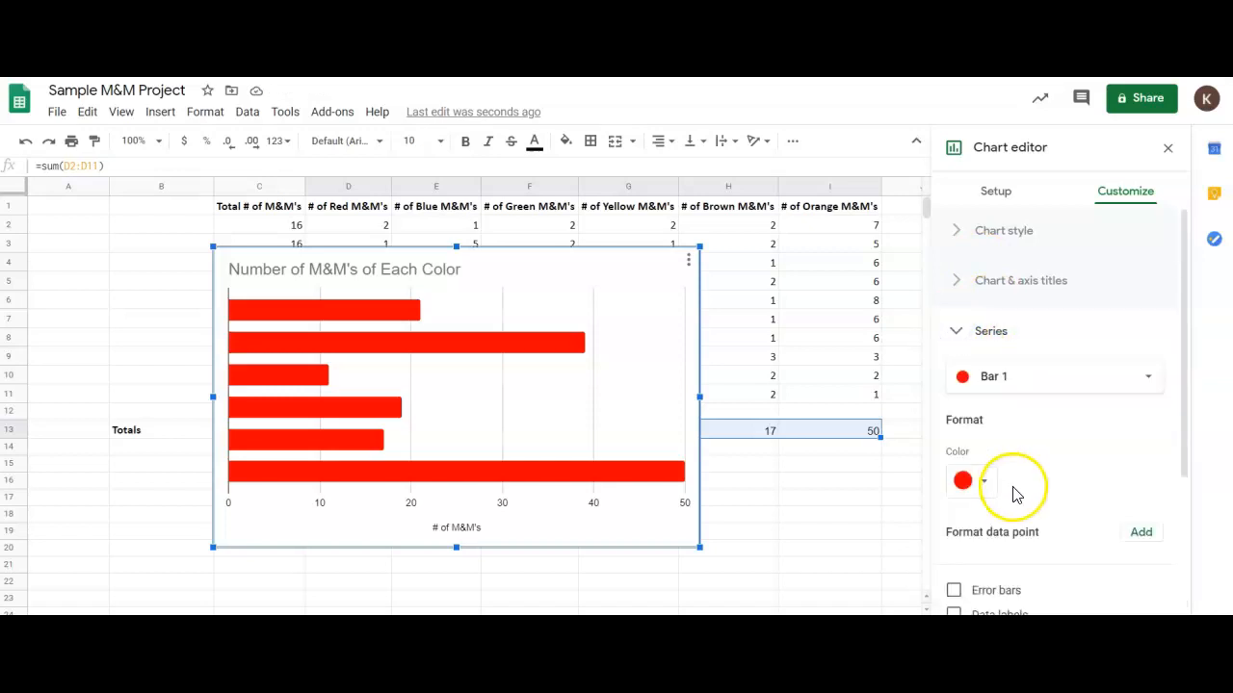
Format the first bar, for the red M&M's, as an individual data point colored red.
left_click(399, 313)
left_click(985, 289)
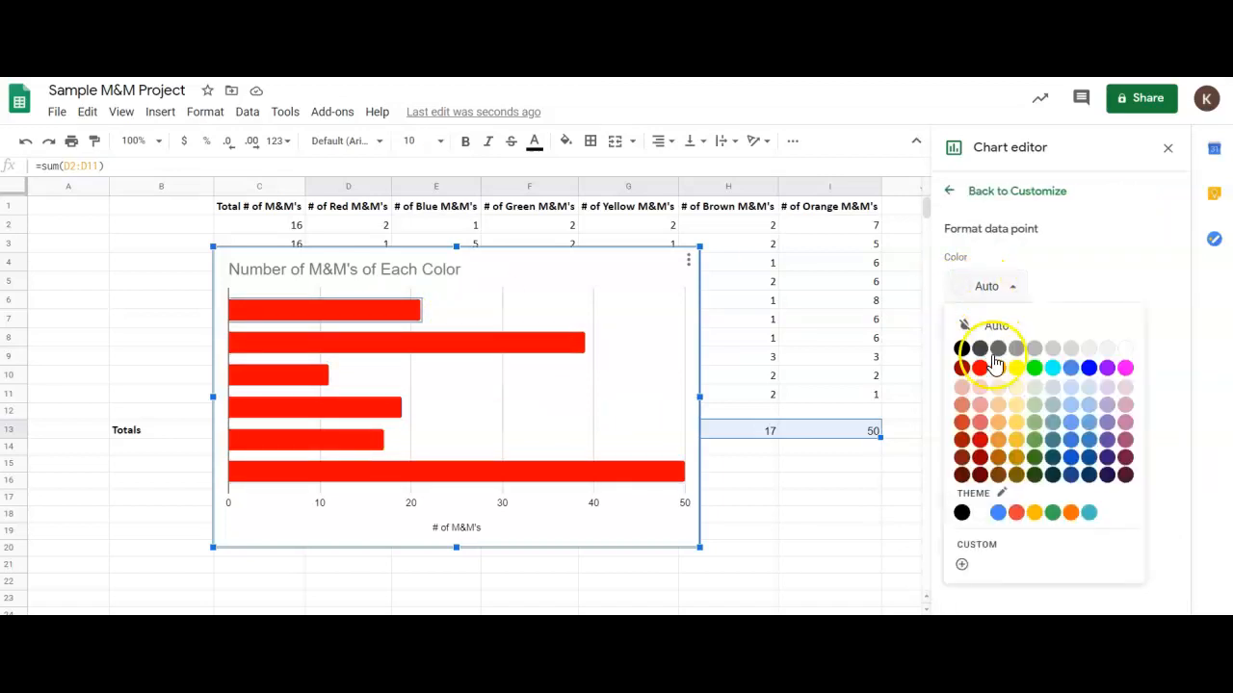
left_click(983, 370)
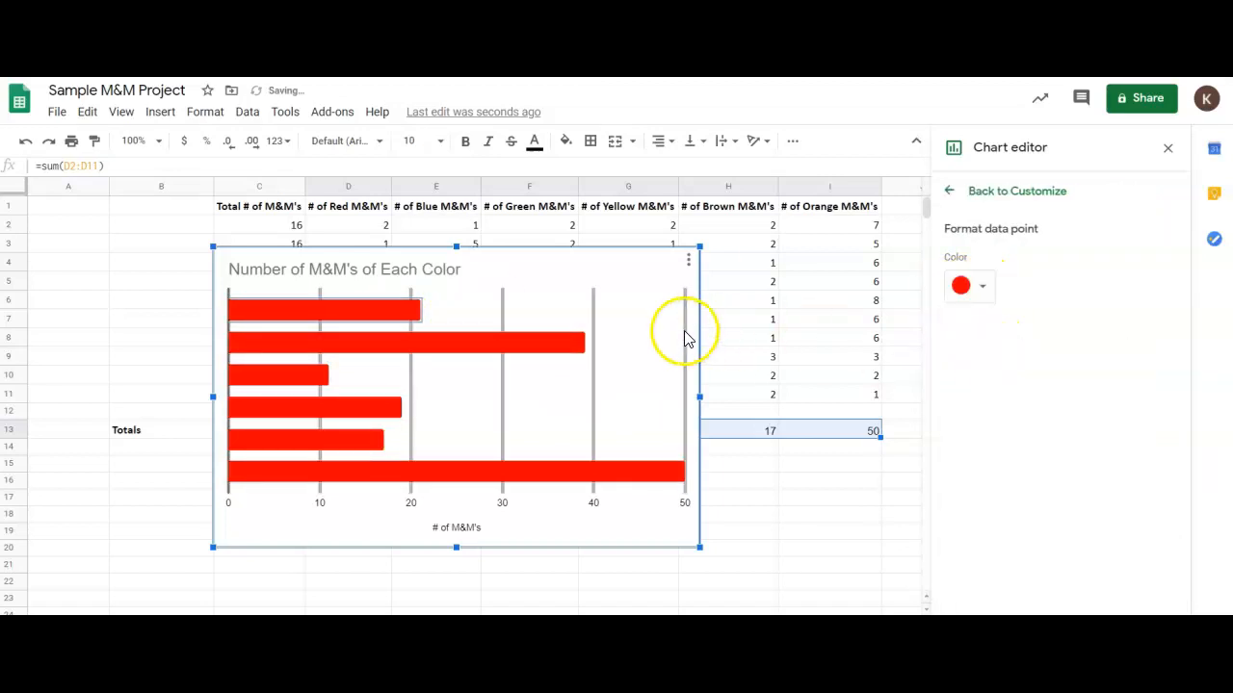
Color the second bar blue and the third bar green to match their M&M's columns.
left_click(555, 353)
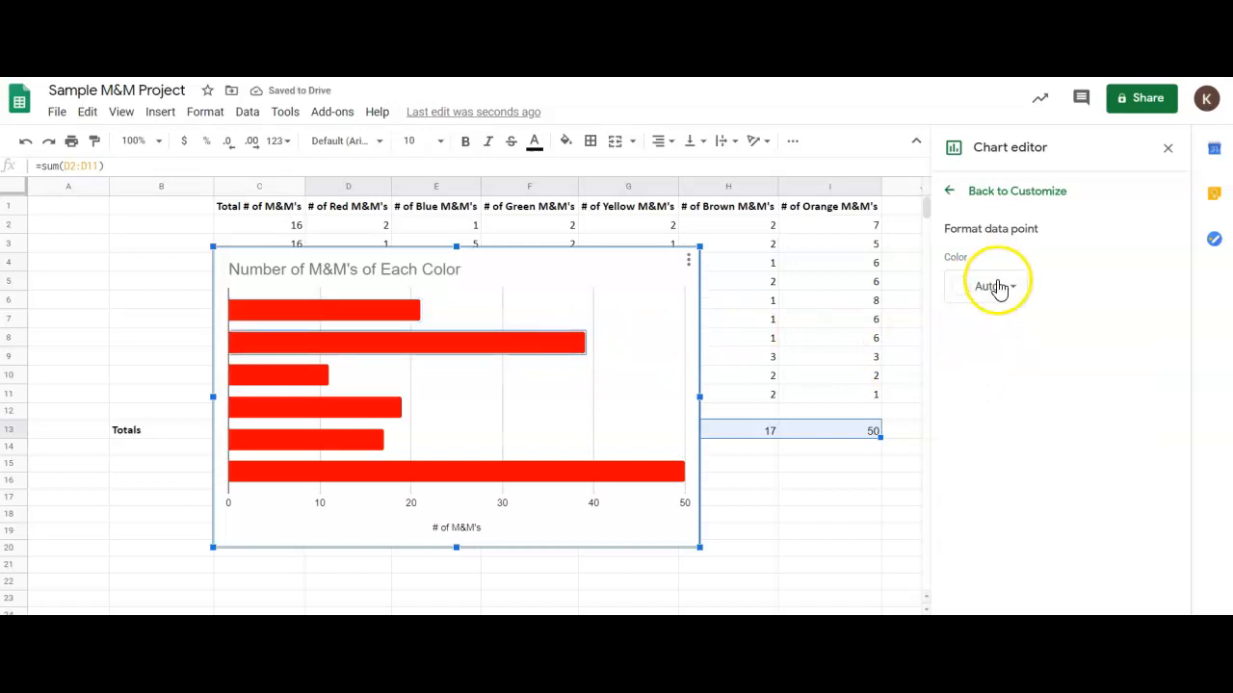
left_click(992, 286)
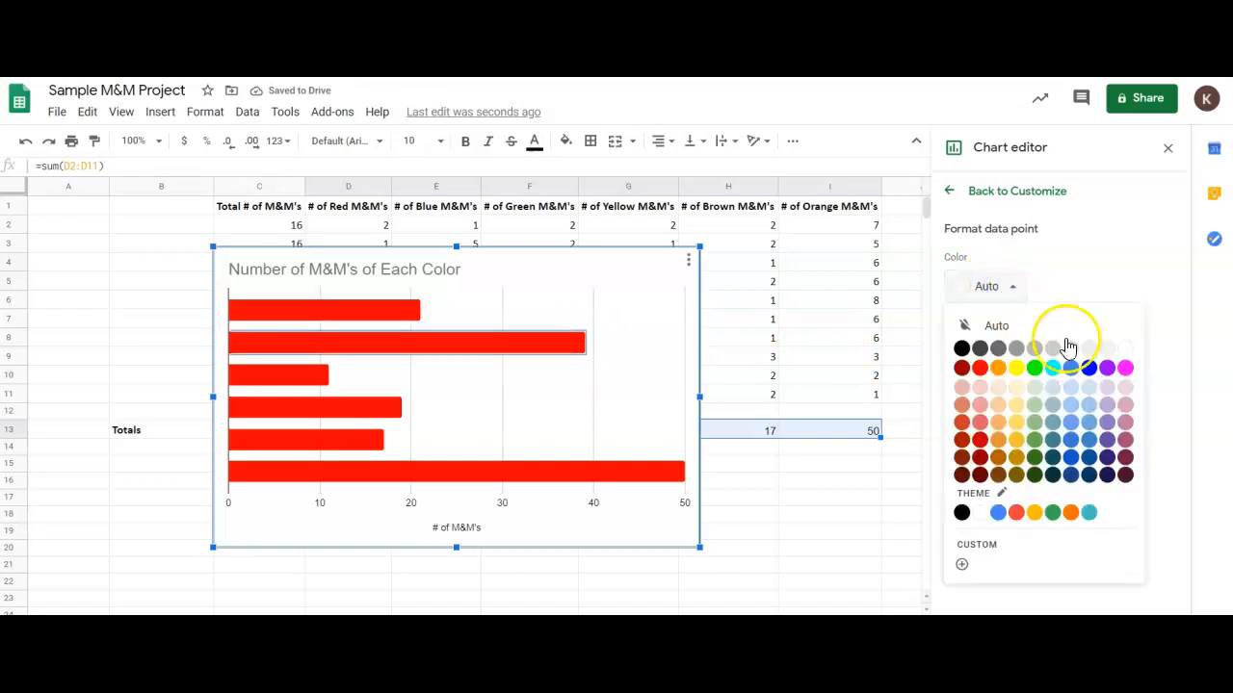
left_click(1089, 368)
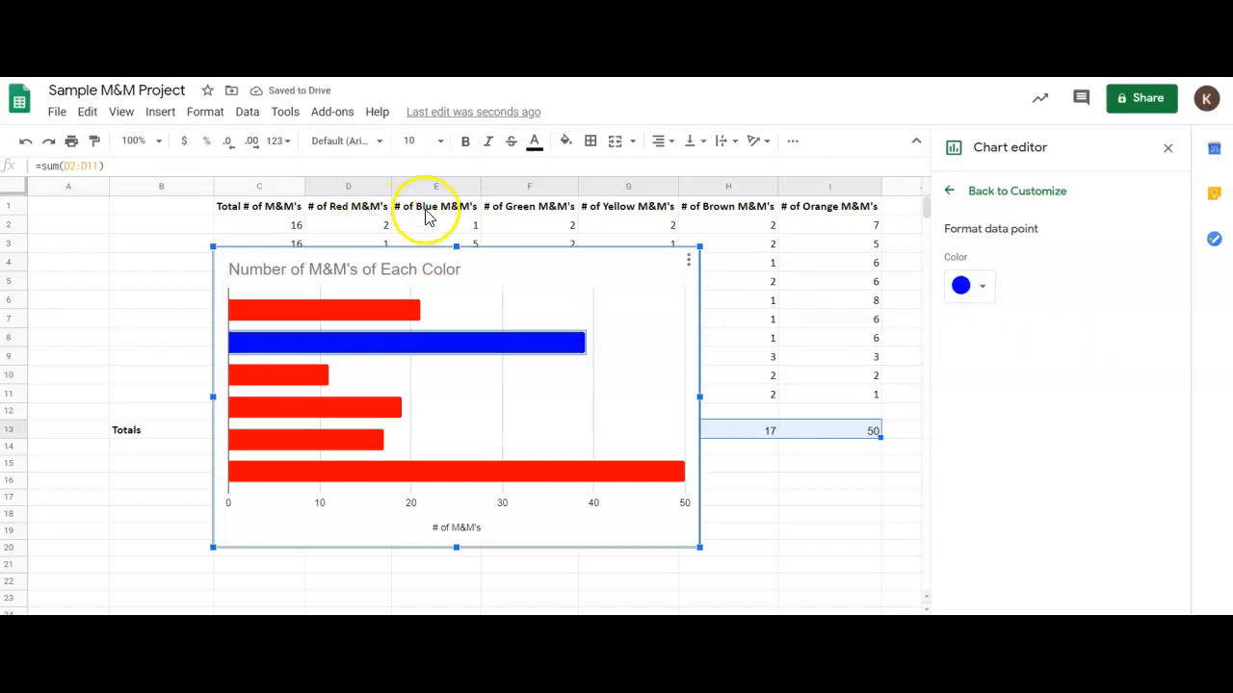
left_click(323, 376)
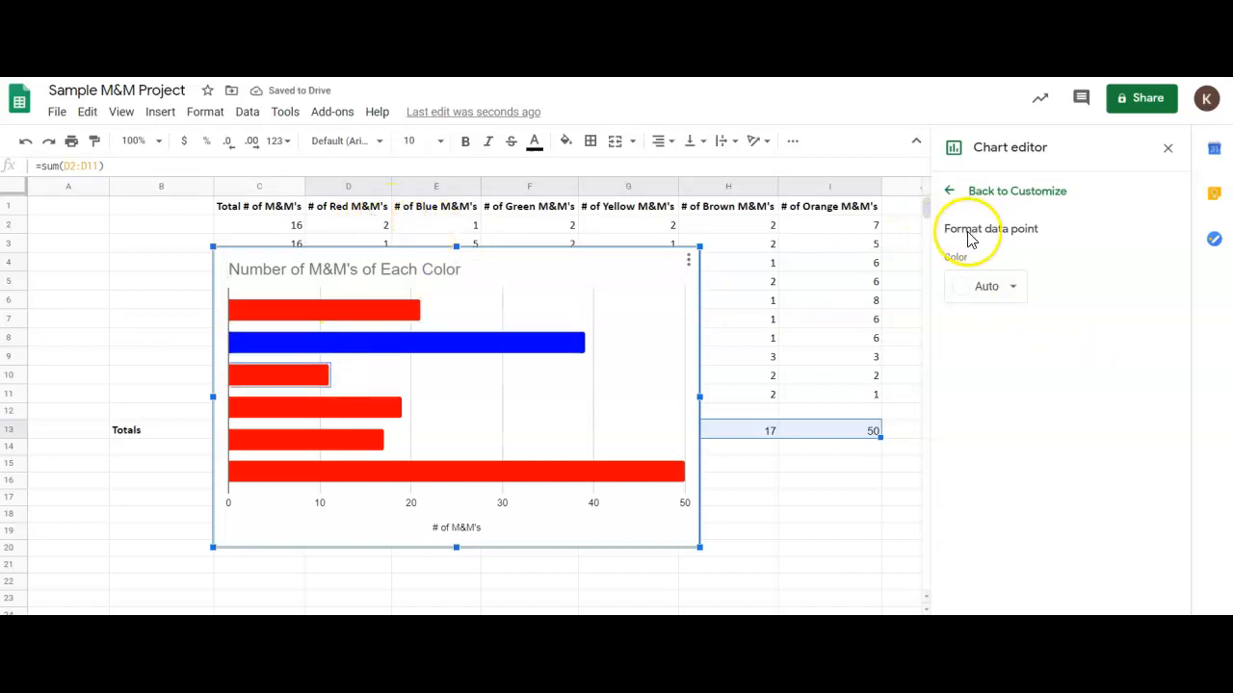
left_click(986, 286)
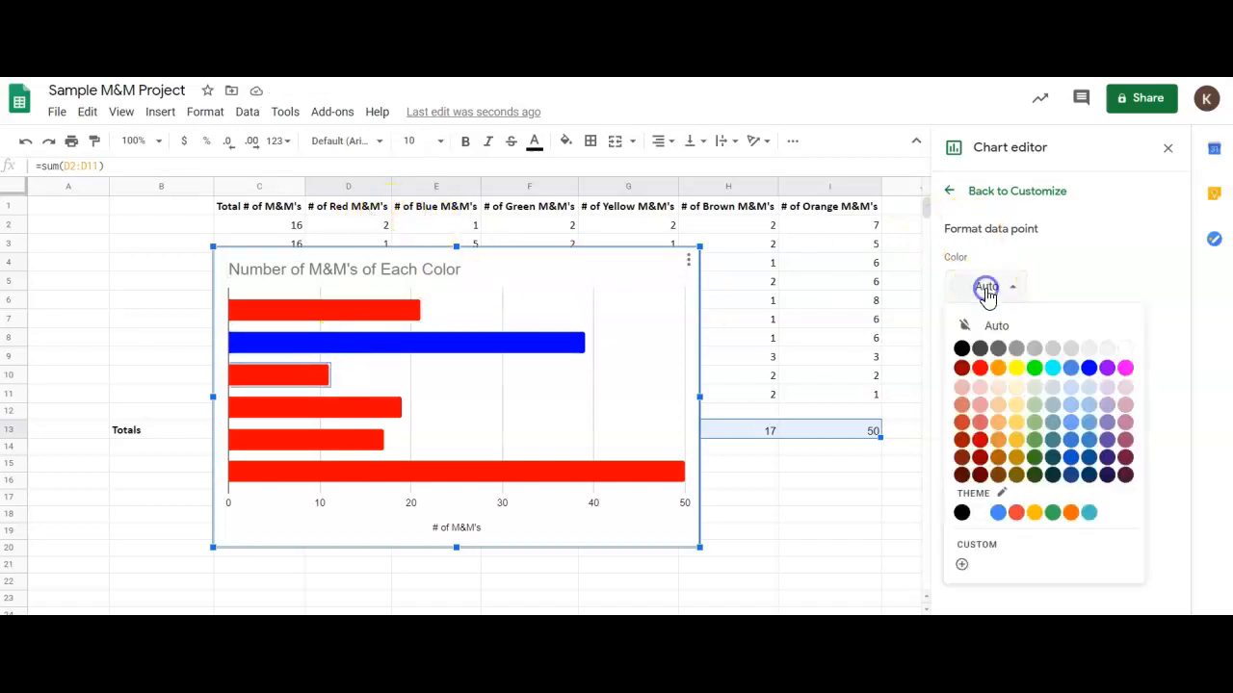
left_click(1033, 368)
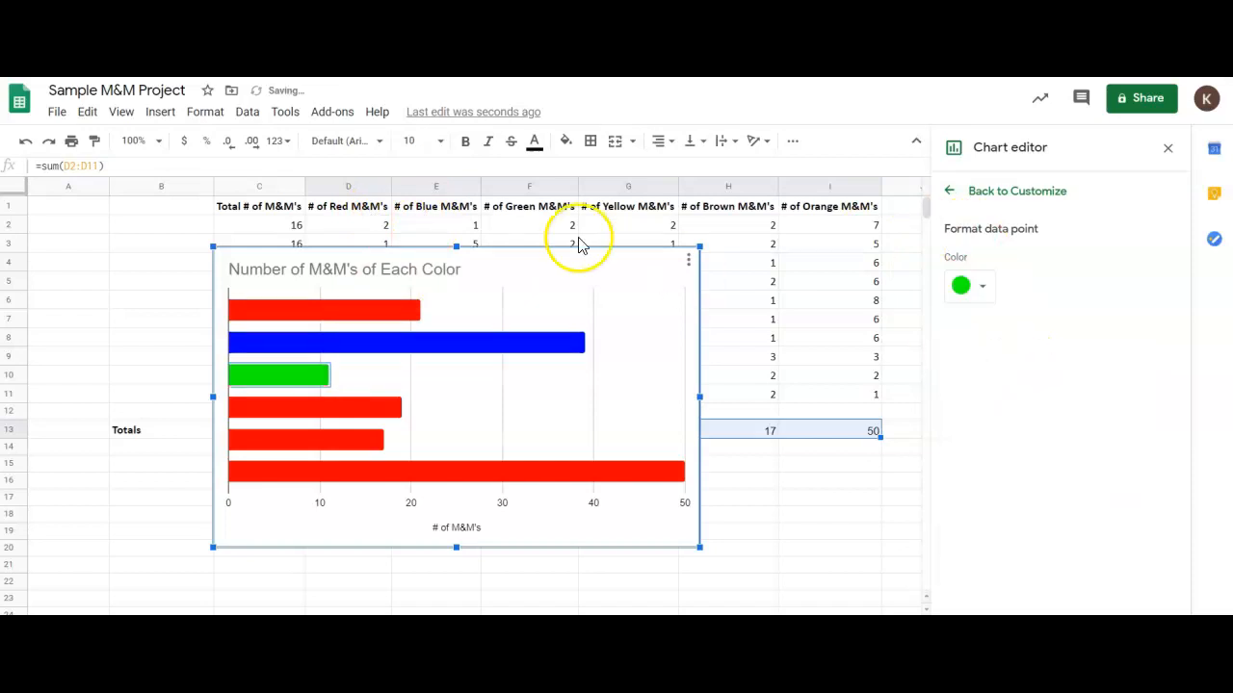
Color the fourth bar yellow and the fifth bar dark brown to match their M&M's columns.
left_click(339, 407)
left_click(962, 286)
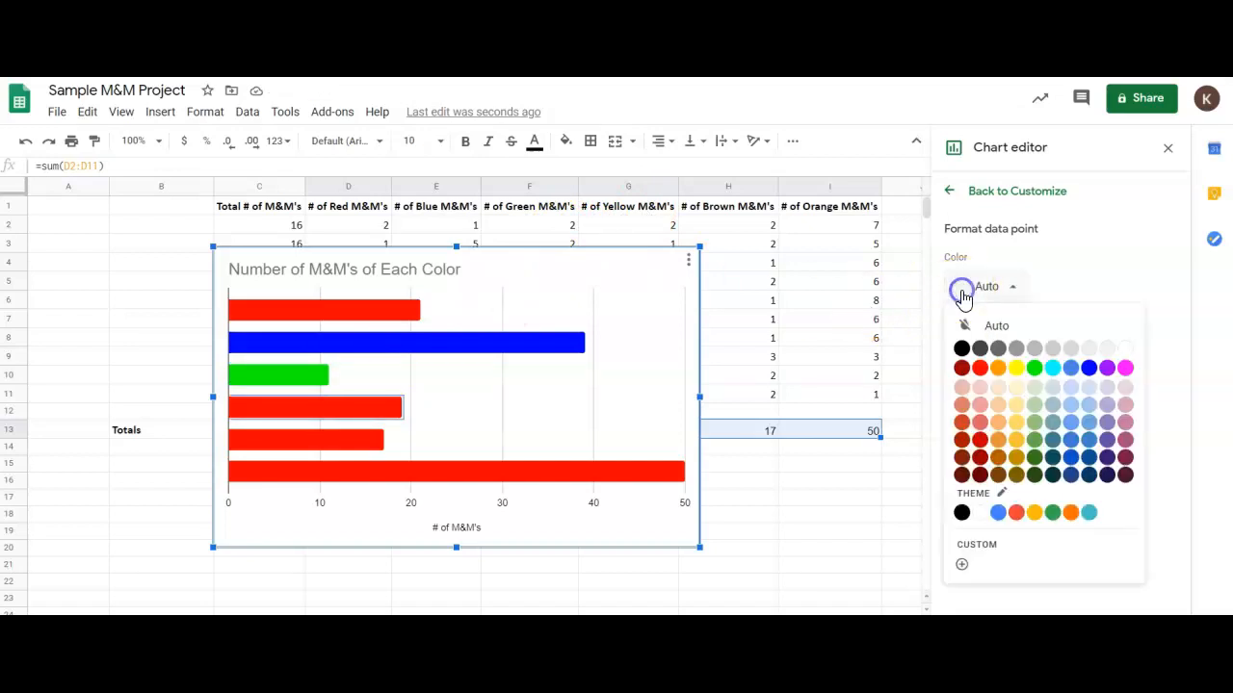
left_click(1014, 369)
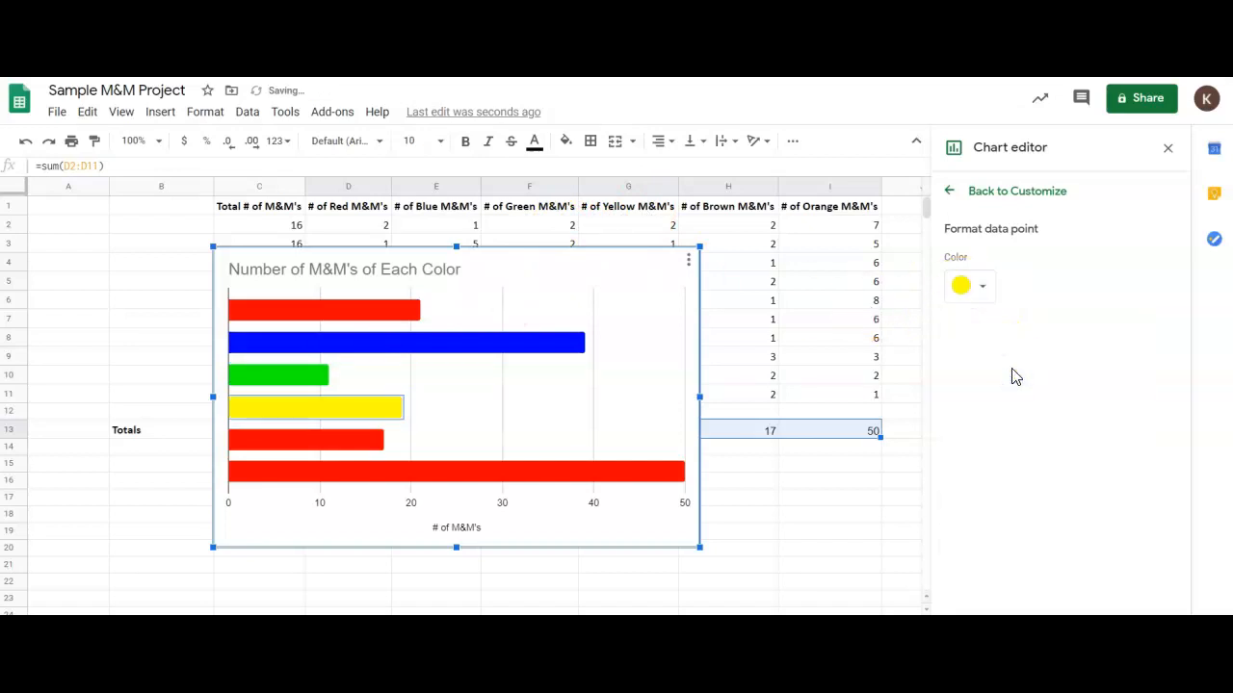
left_click(358, 453)
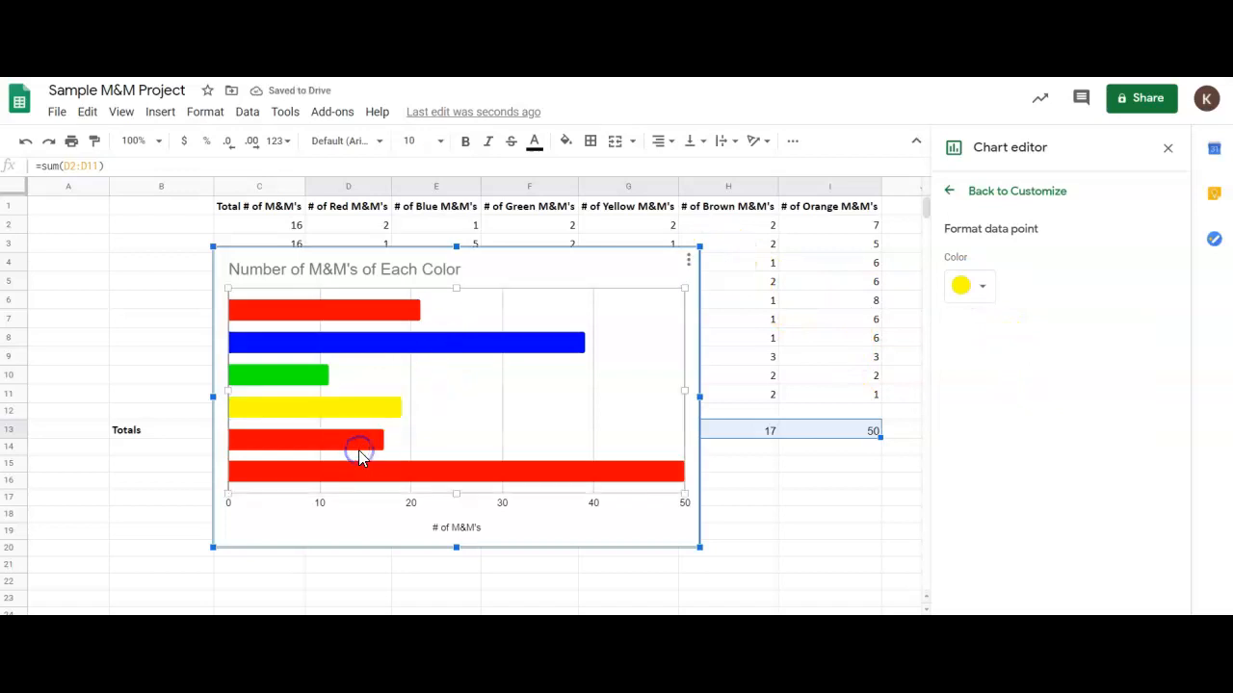
left_click(358, 445)
left_click(963, 288)
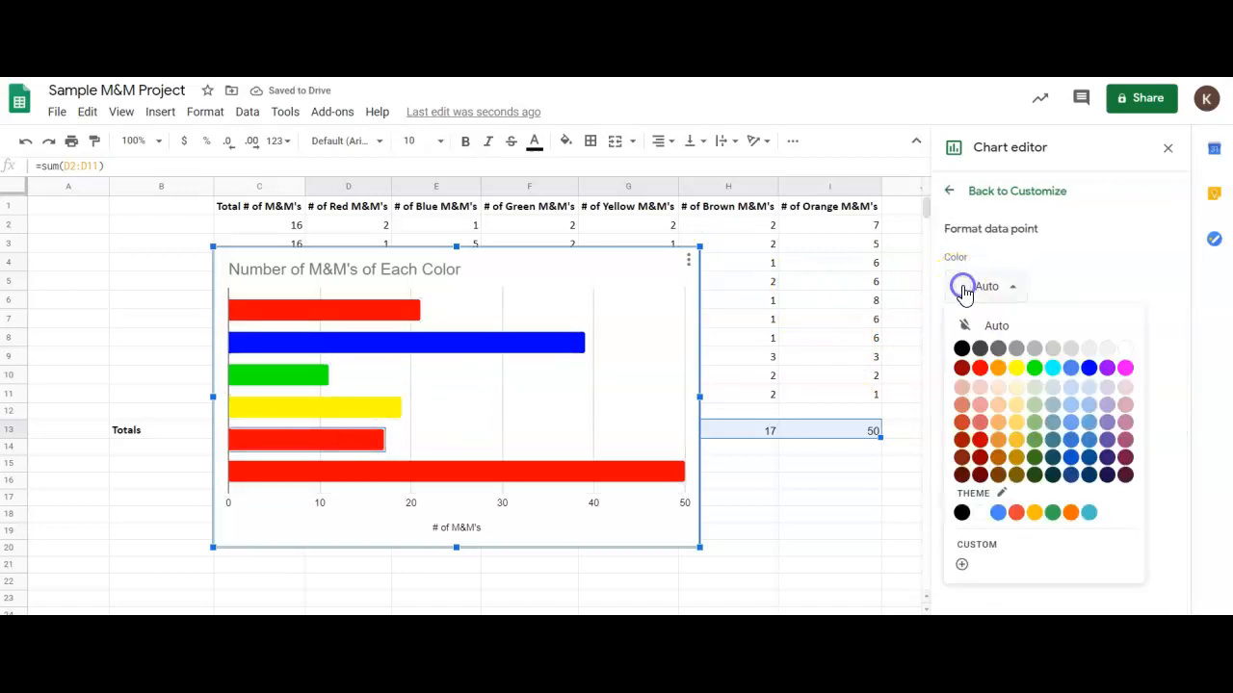
left_click(1000, 470)
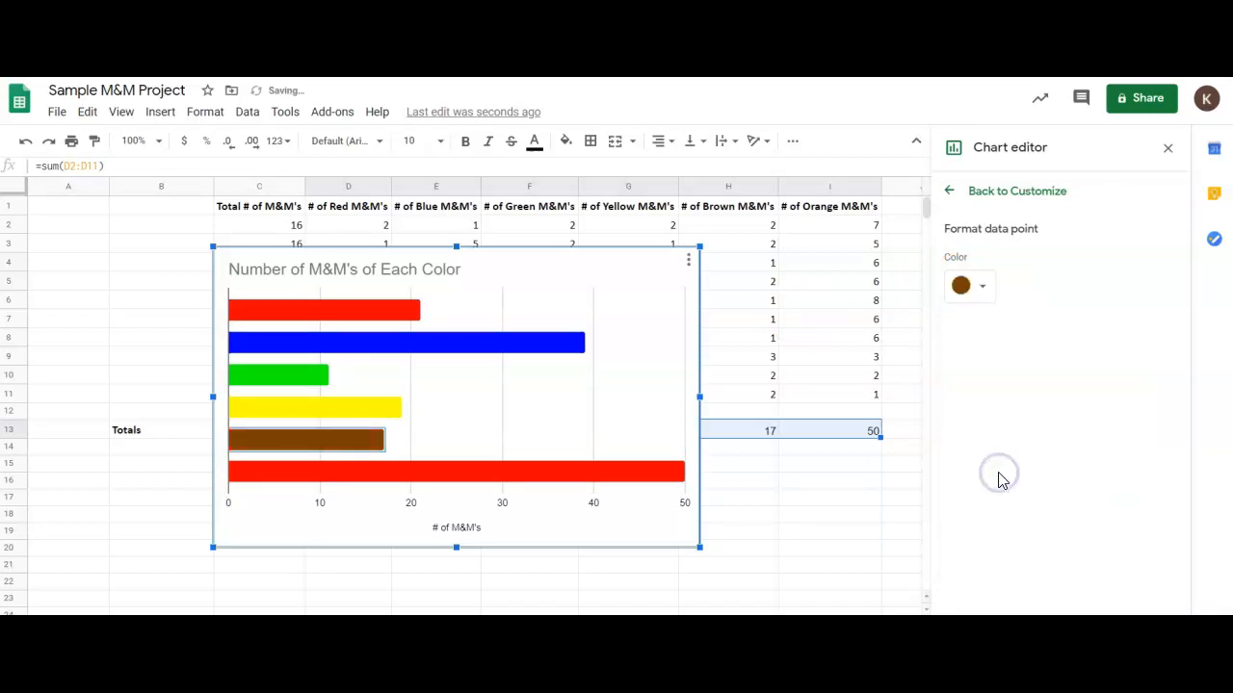
Color the sixth bar orange for the orange M&M's and return to the chart's customization settings.
left_click(672, 485)
left_click(1000, 286)
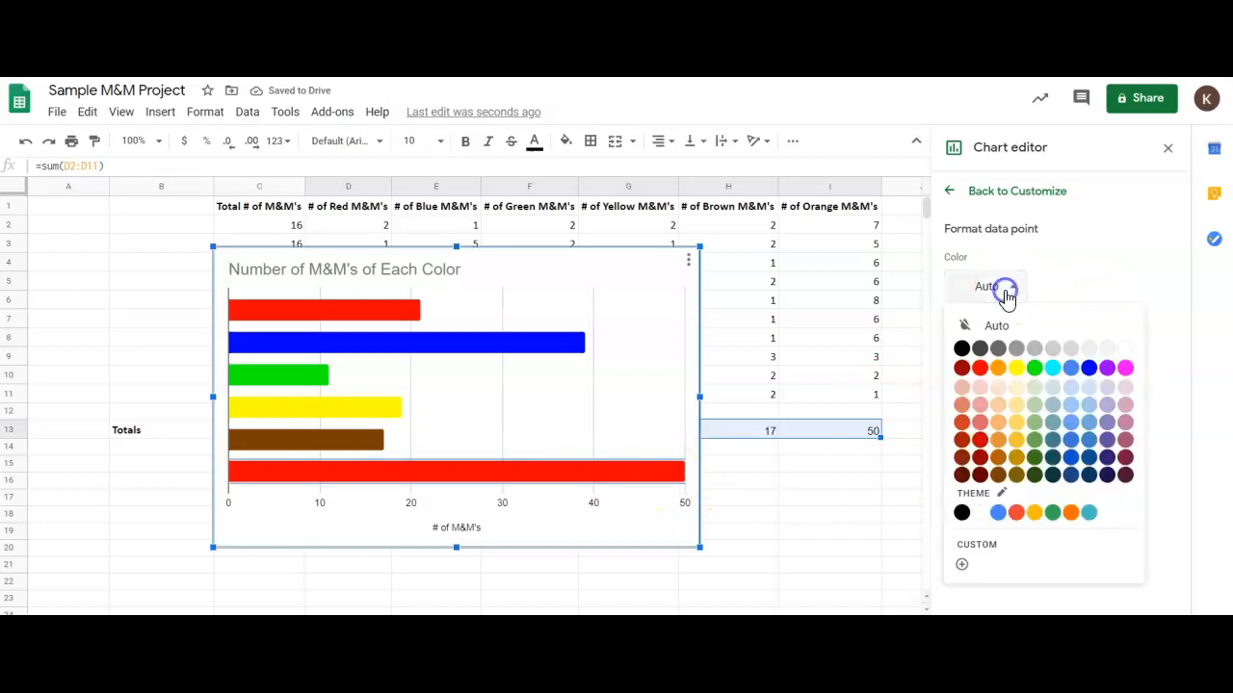
left_click(1000, 368)
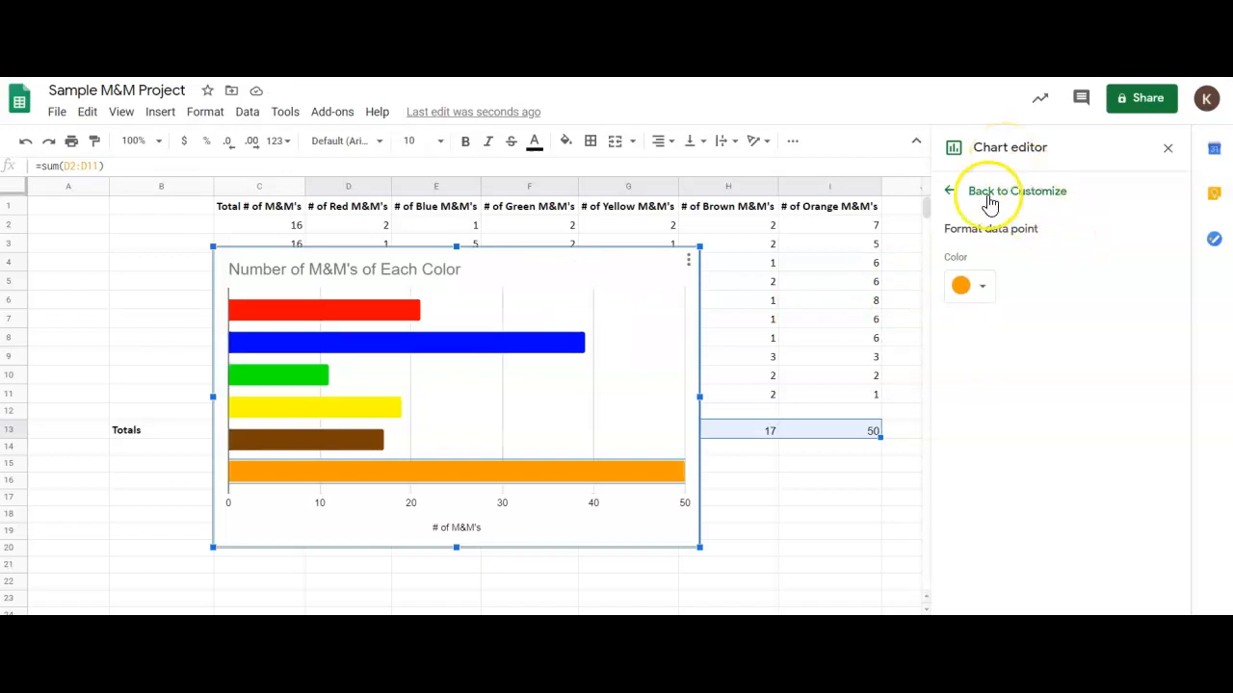
left_click(948, 192)
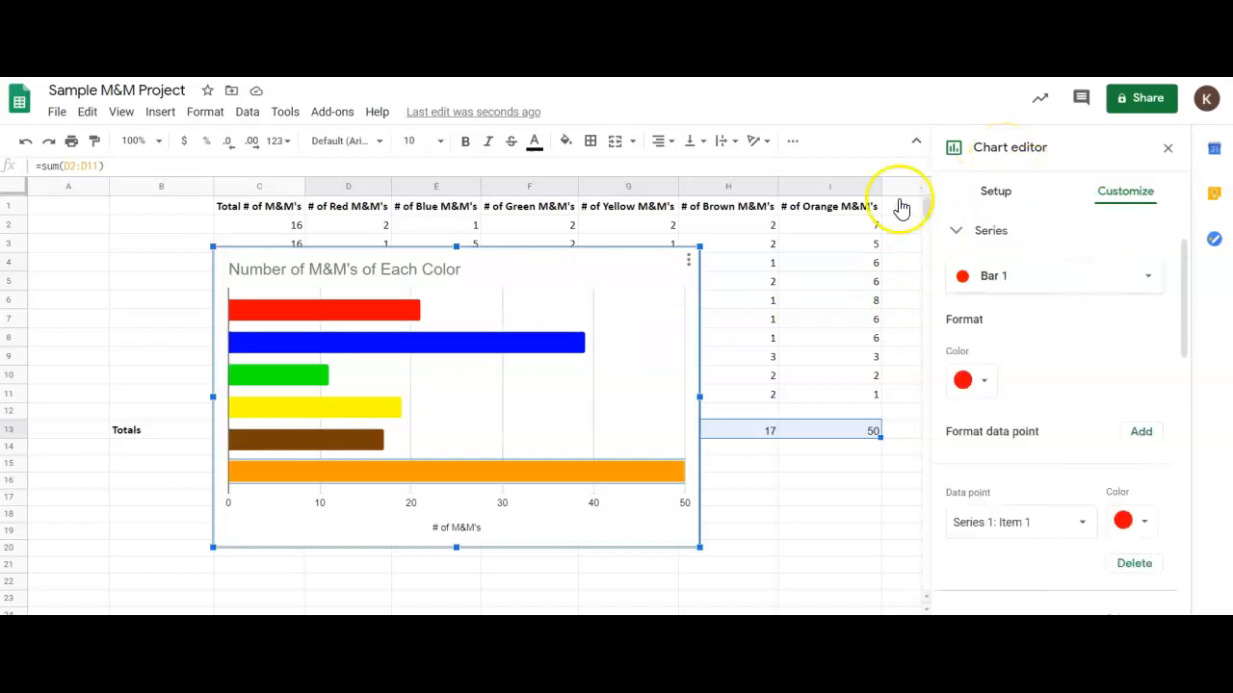
Try a muted light green on the third bar and restore its bright green color.
left_click(393, 314)
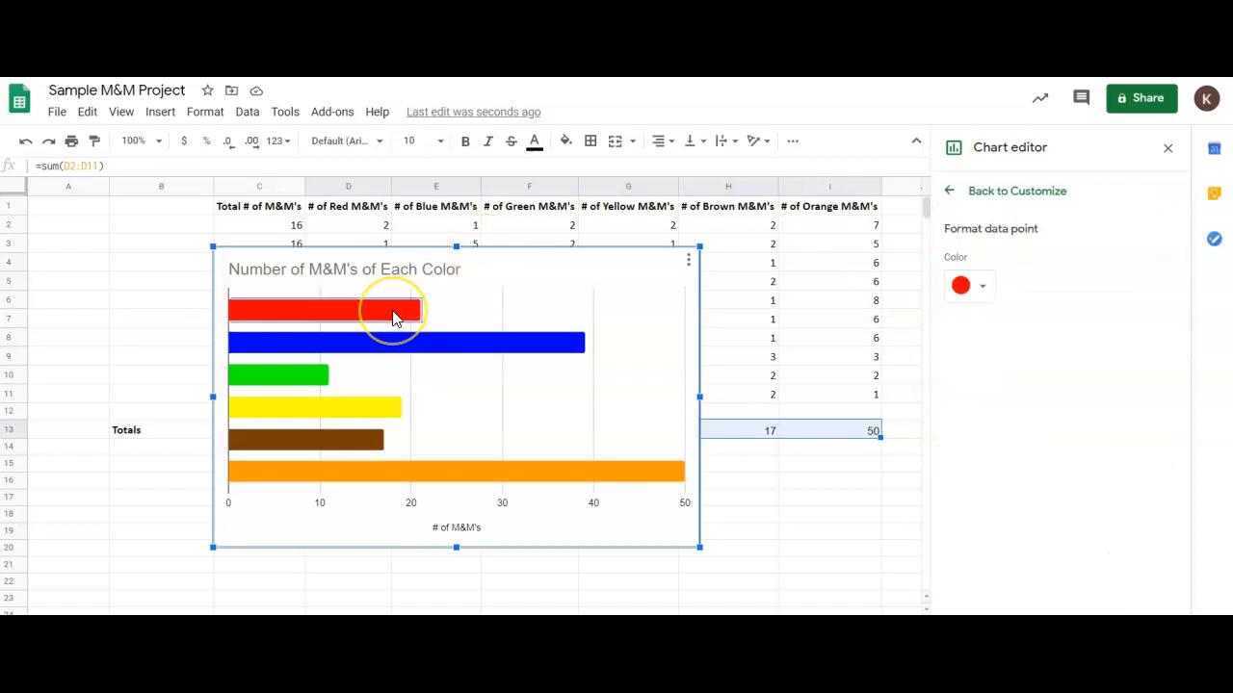
left_click(393, 336)
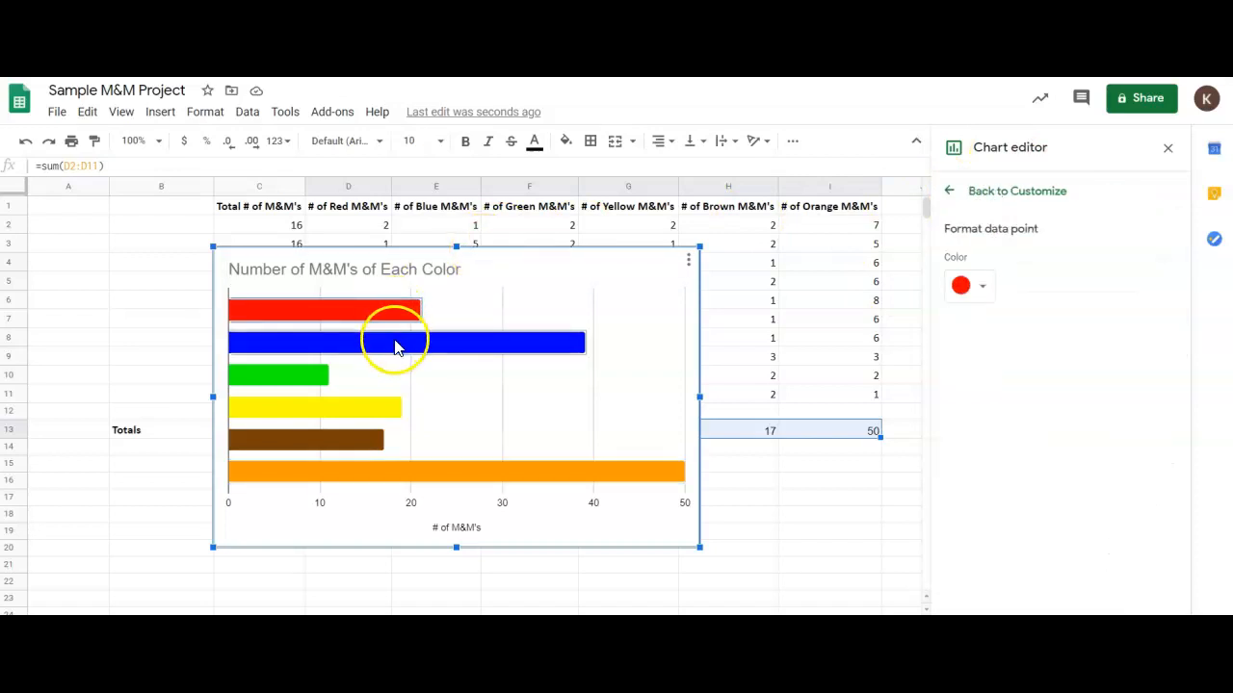
left_click(328, 374)
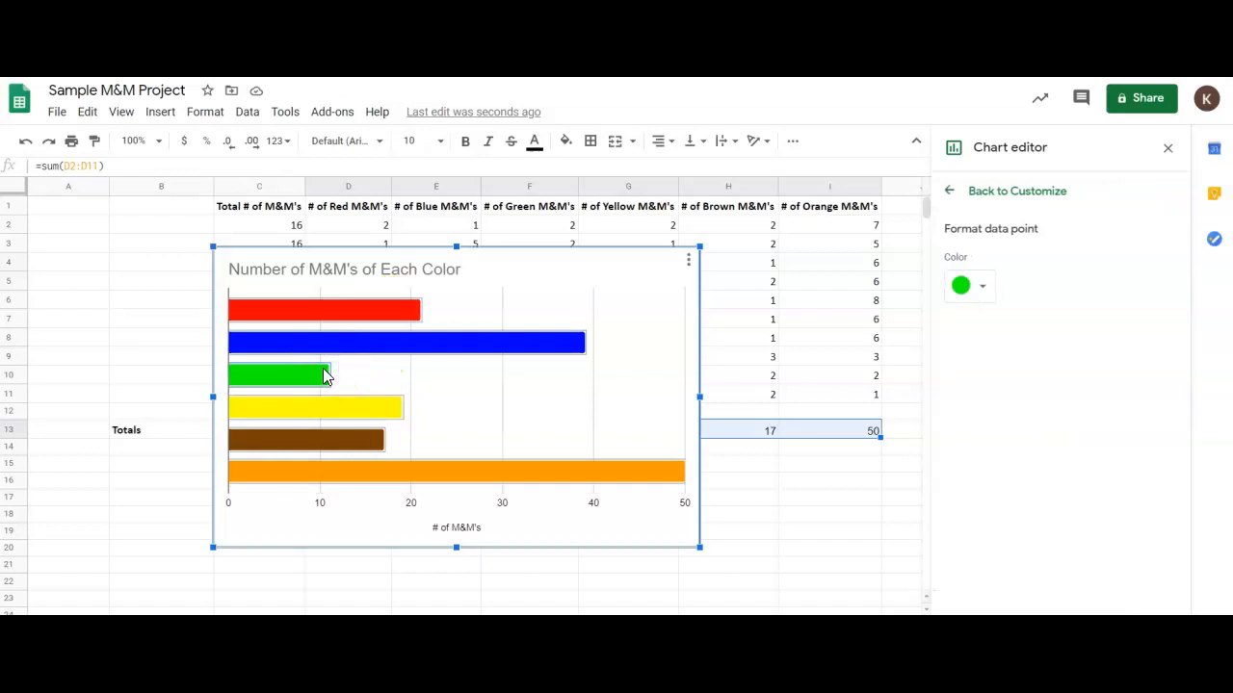
left_click(956, 286)
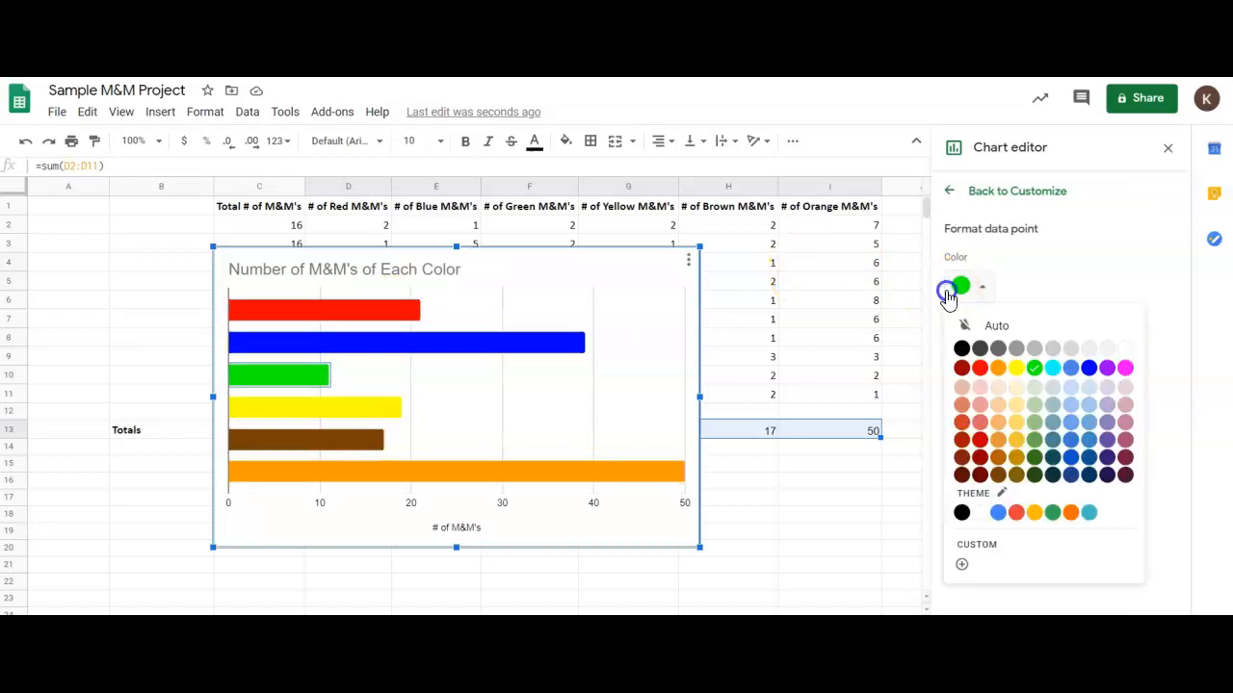
left_click(1034, 422)
left_click(980, 290)
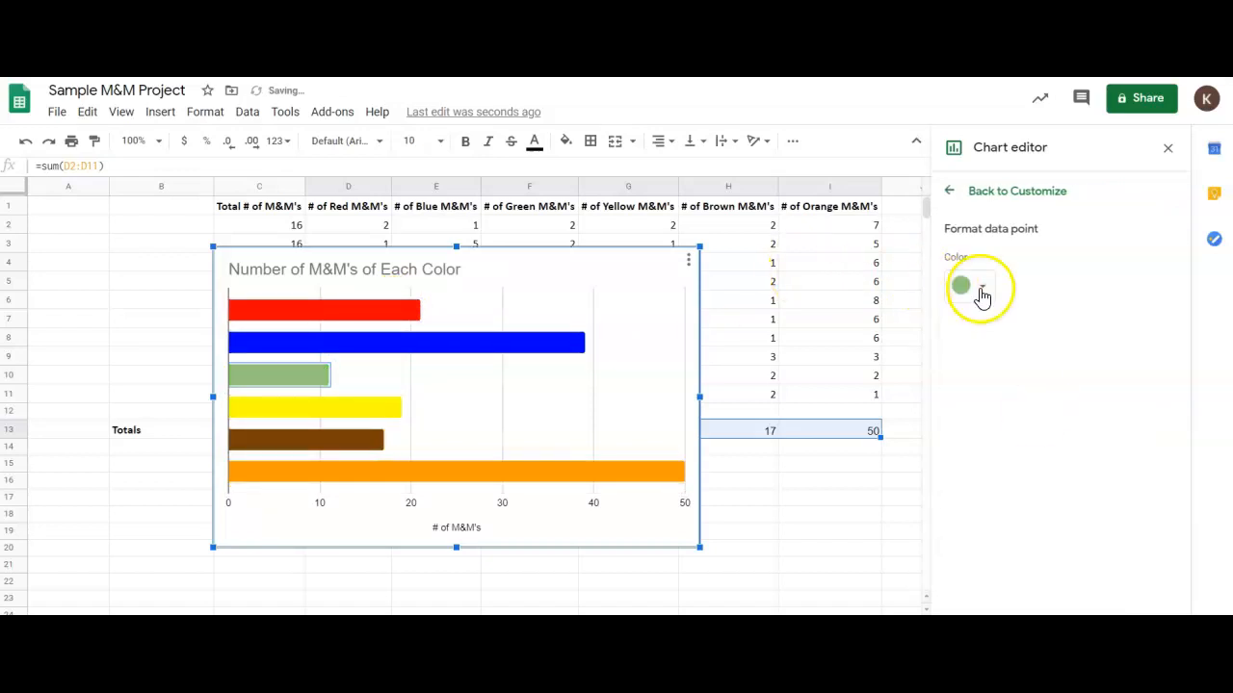
left_click(1034, 367)
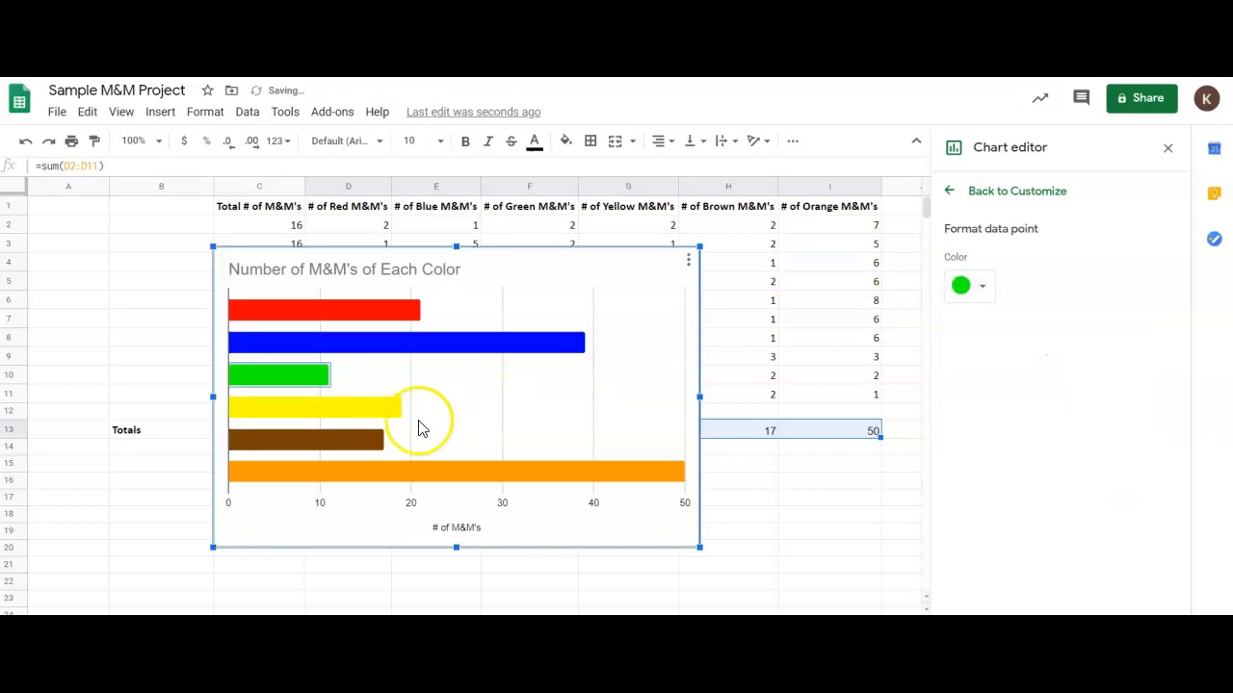
left_click(393, 412)
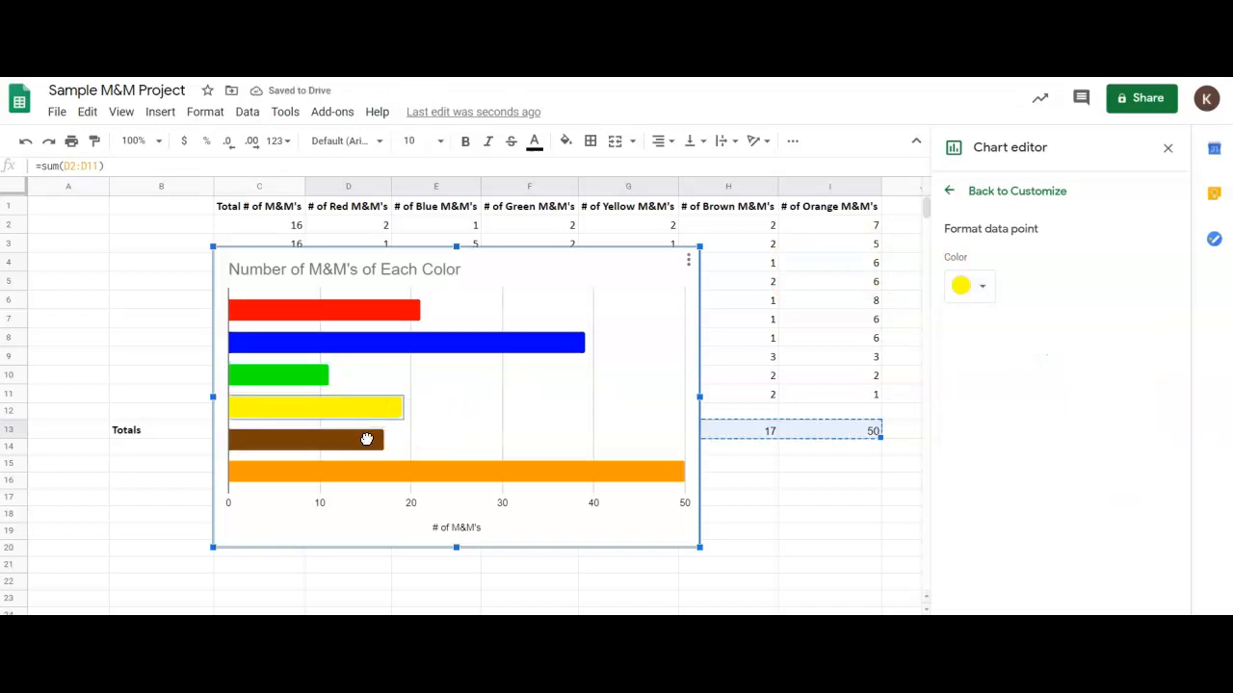
key("Escape")
double_click(387, 475)
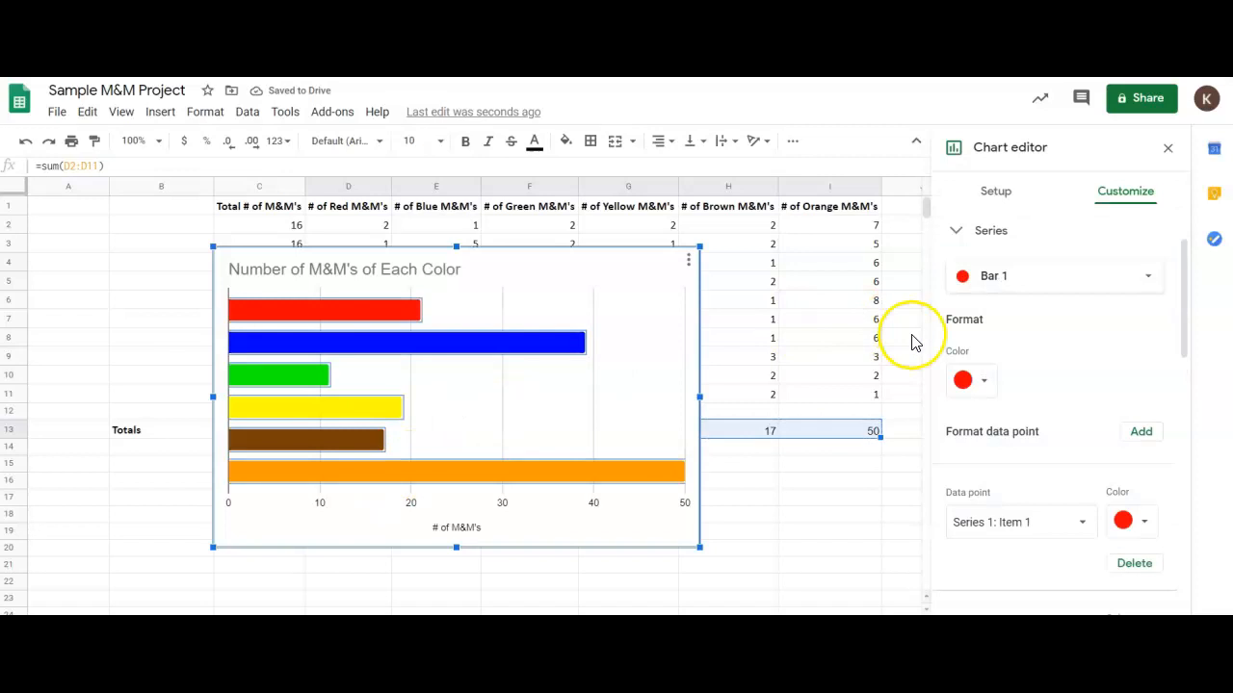
Close the chart editor and move the chart below the Totals row, starting around column H.
left_click(1174, 150)
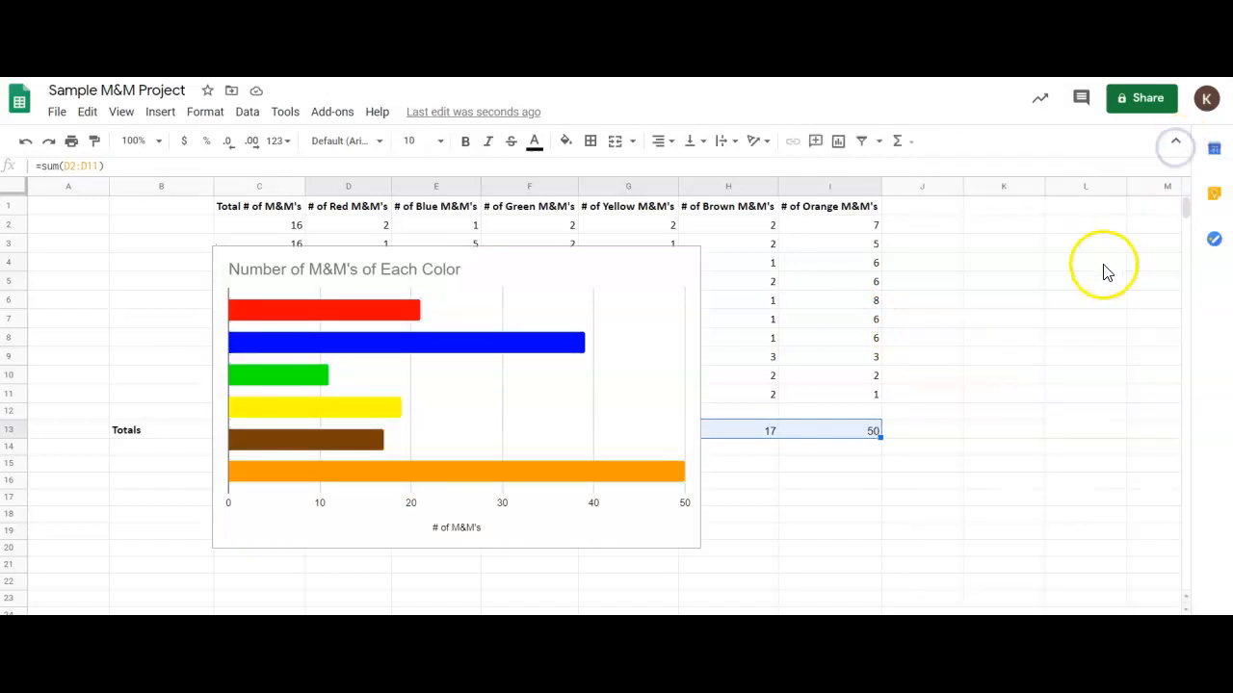
scroll(1103, 270, "down", 3)
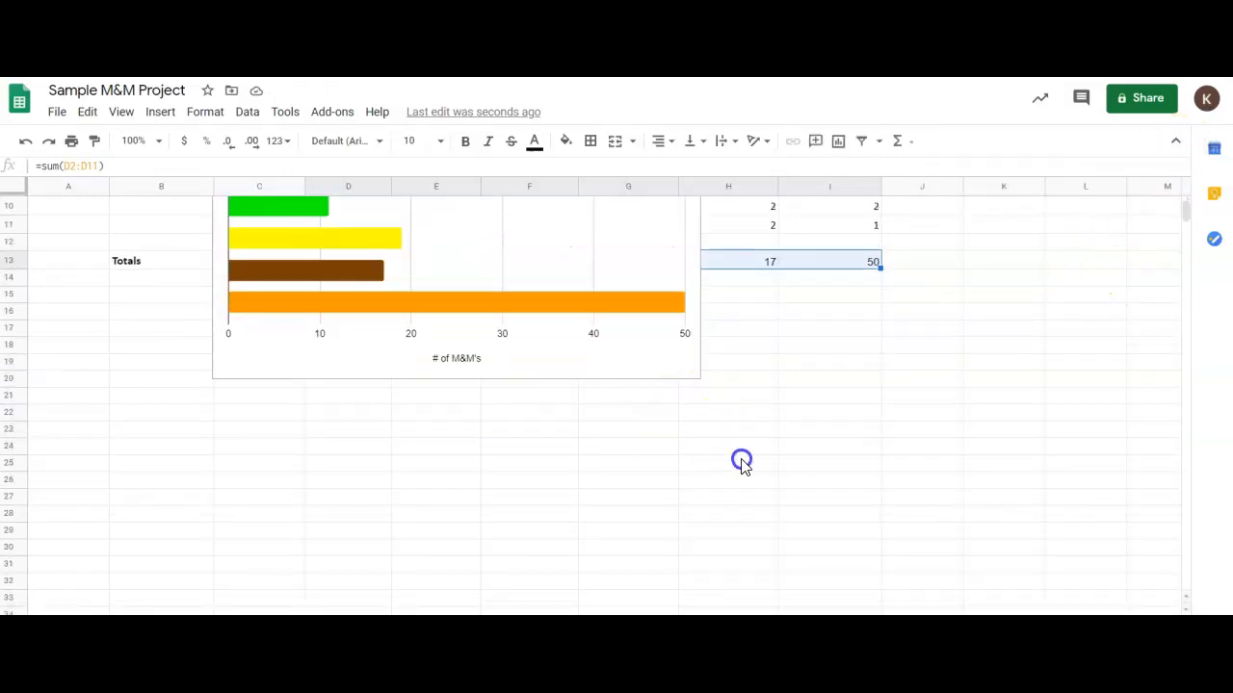
left_click_drag(605, 308, 1114, 539)
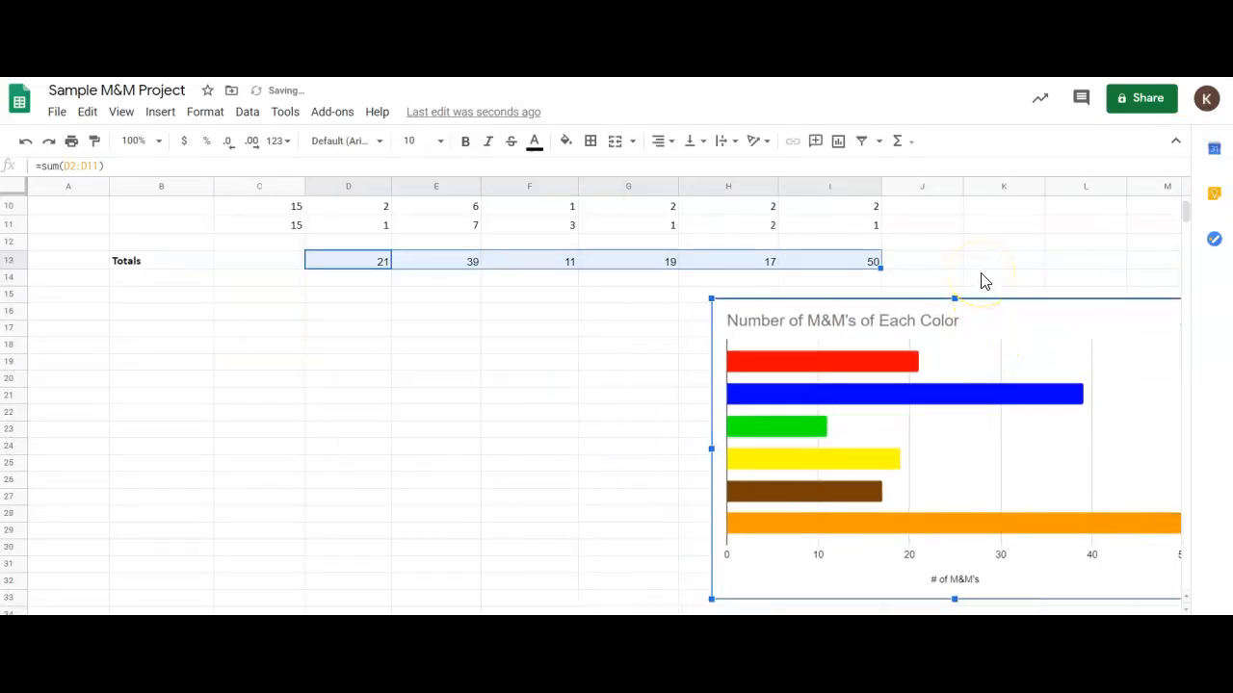
scroll(982, 280, "up", 3)
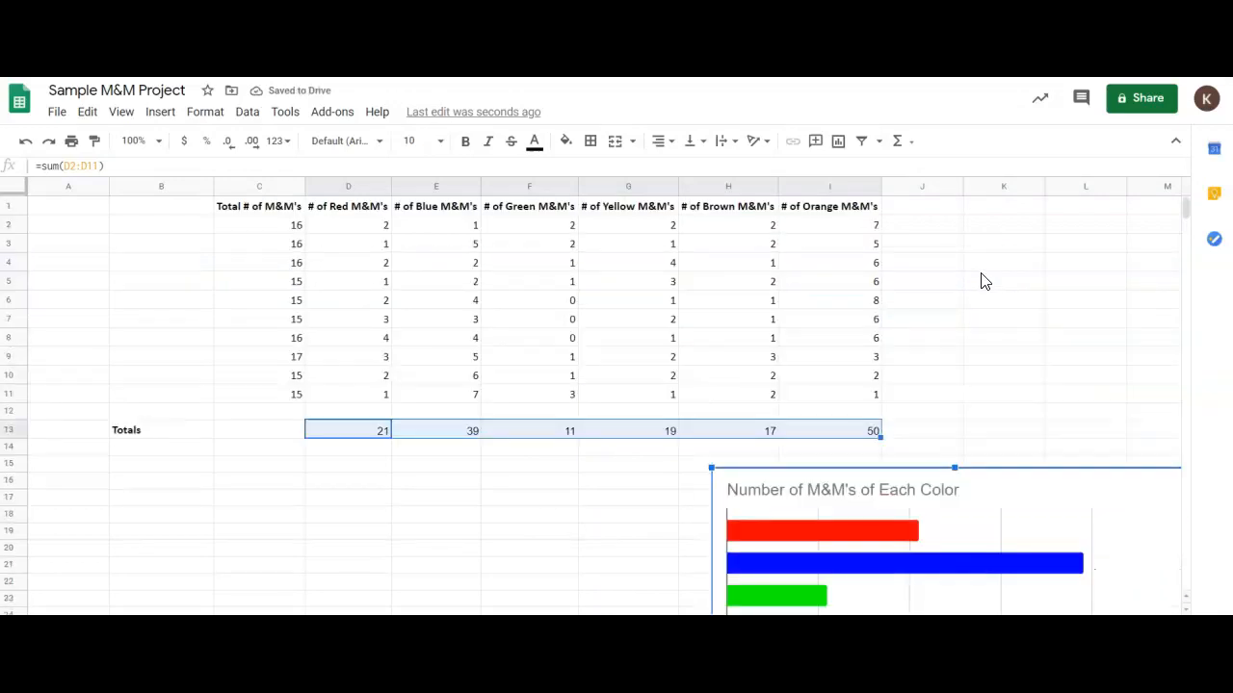
left_click(982, 271)
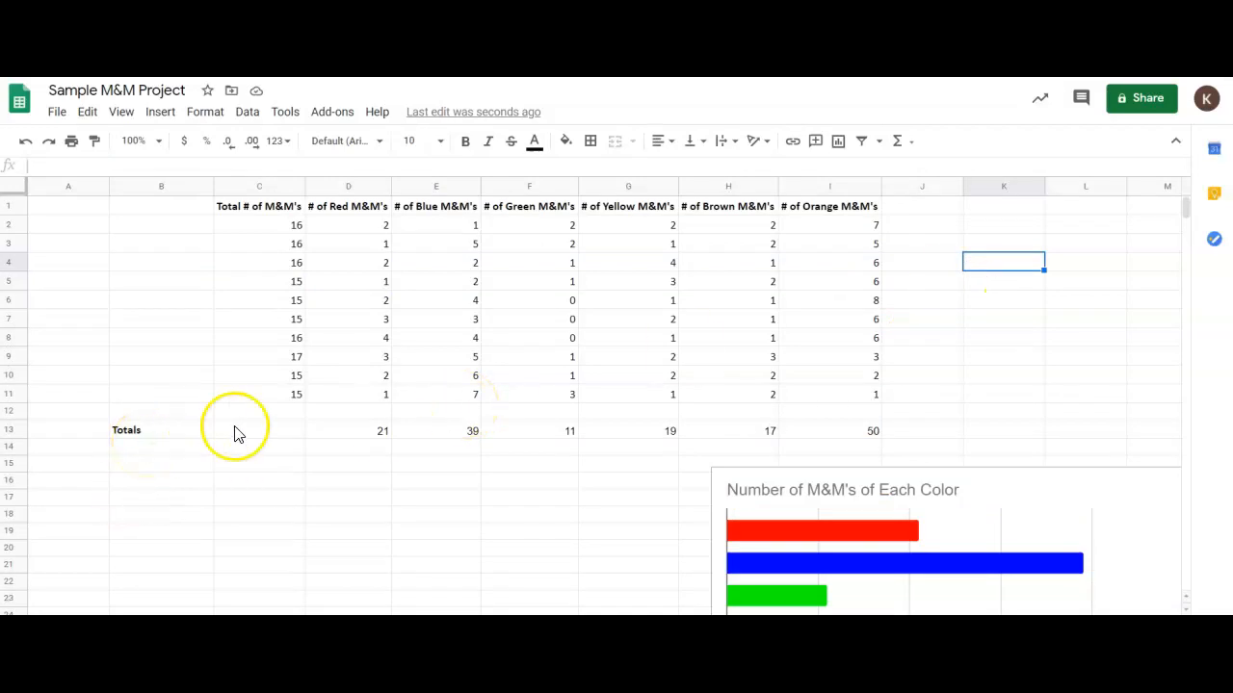
Label cell B14, below Totals, as "Percentages".
left_click(181, 455)
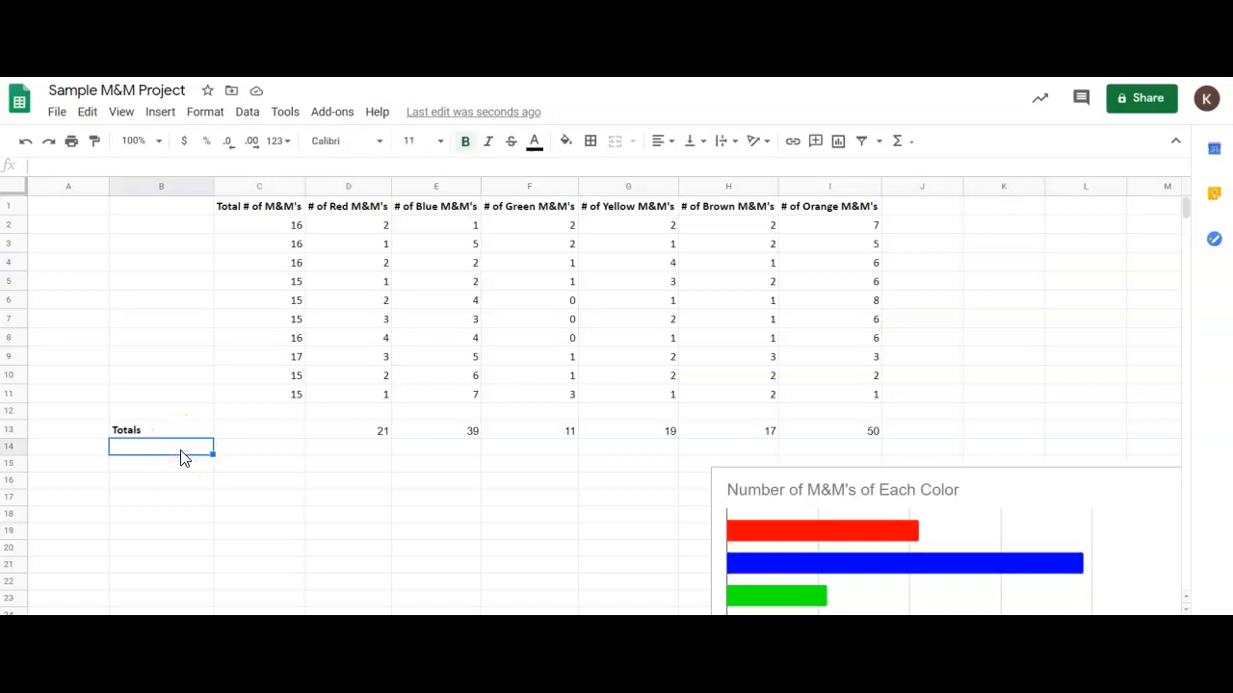
type("Percentages")
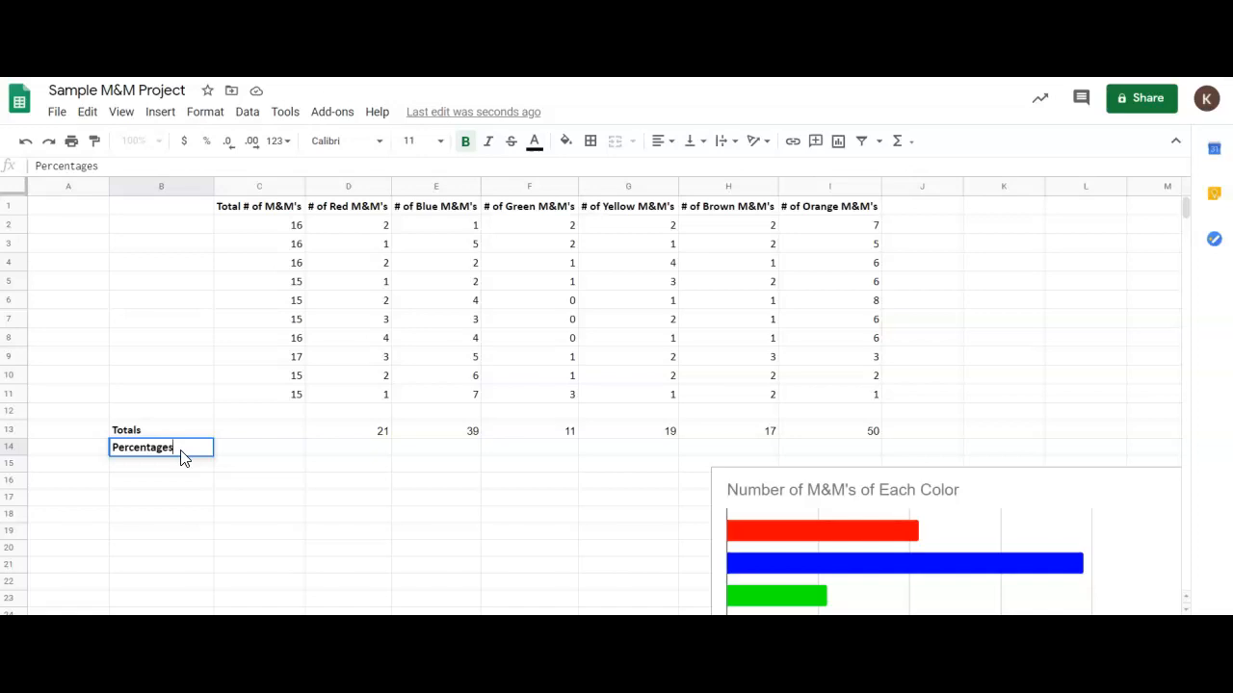
key("Return")
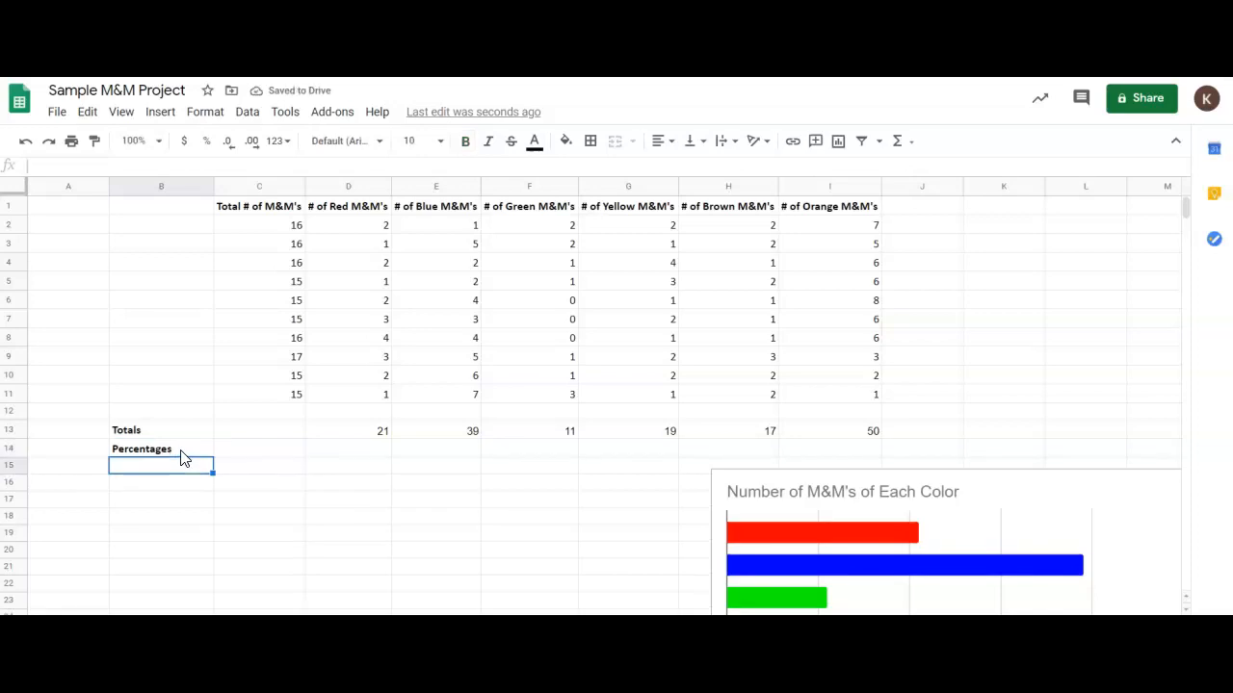
Total the "Total # of M&M's" column in cell C13 with the formula =sum(C2:C11).
key("Up")
key("Up")
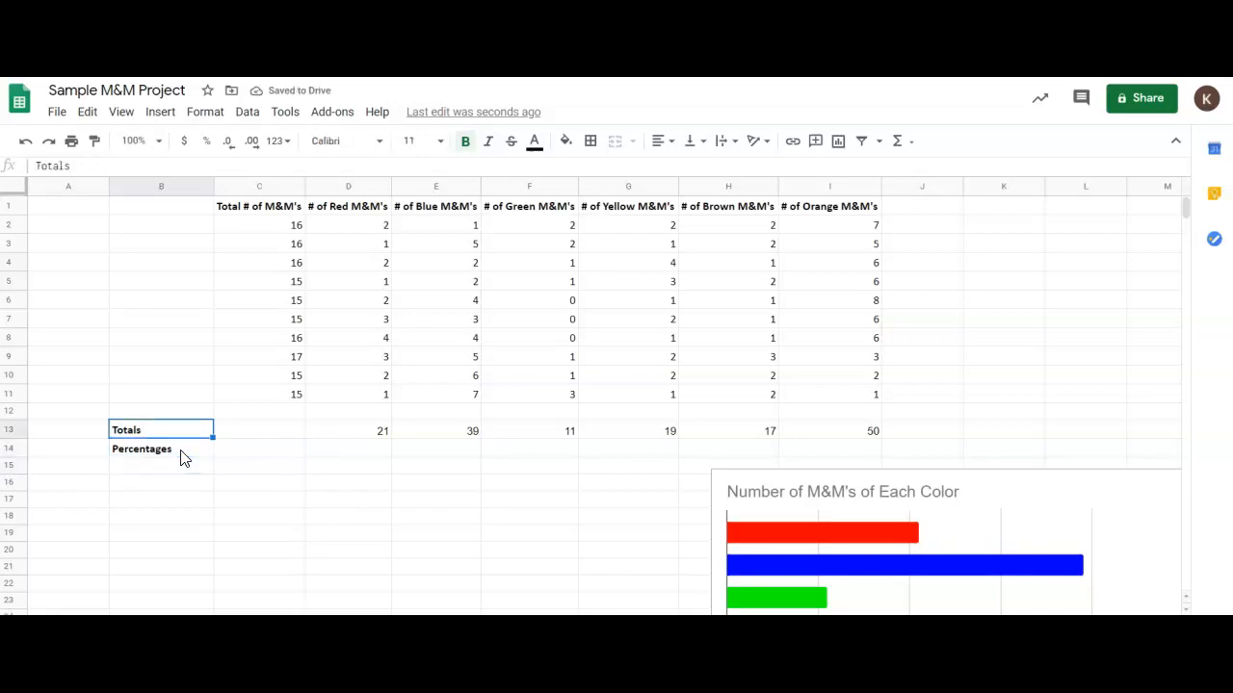
key("Right")
type("=sum(")
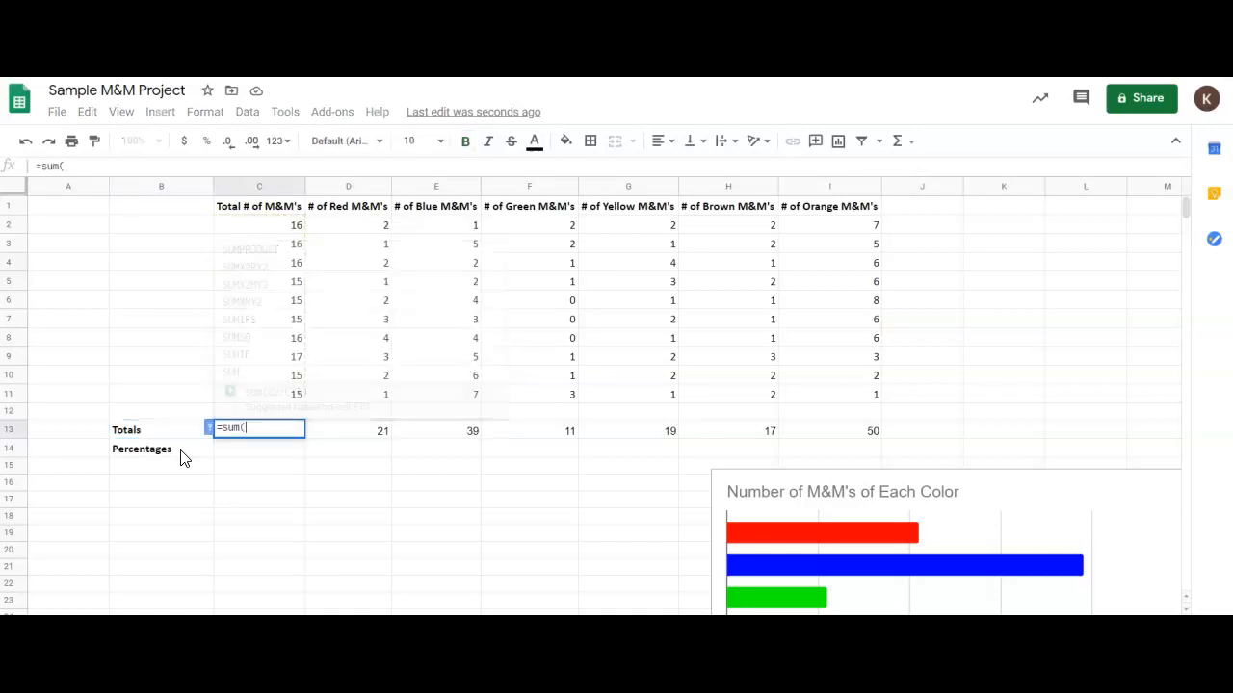
left_click_drag(256, 224, 282, 394)
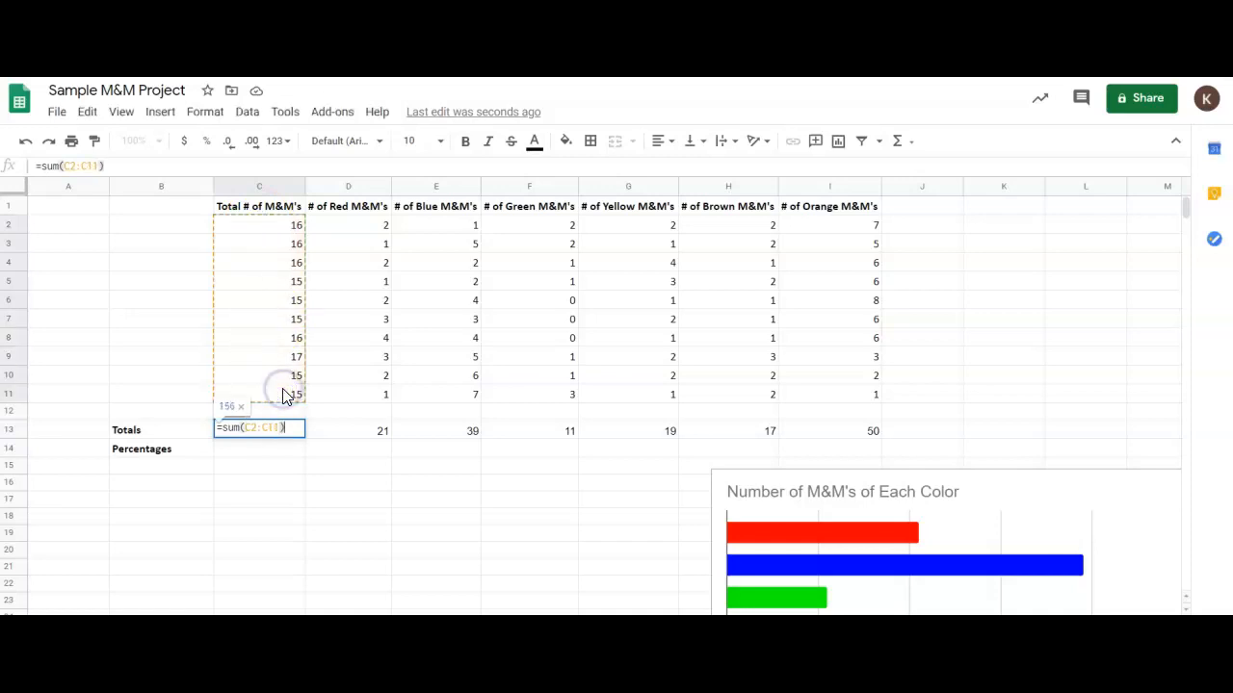
key("Return")
key("Up")
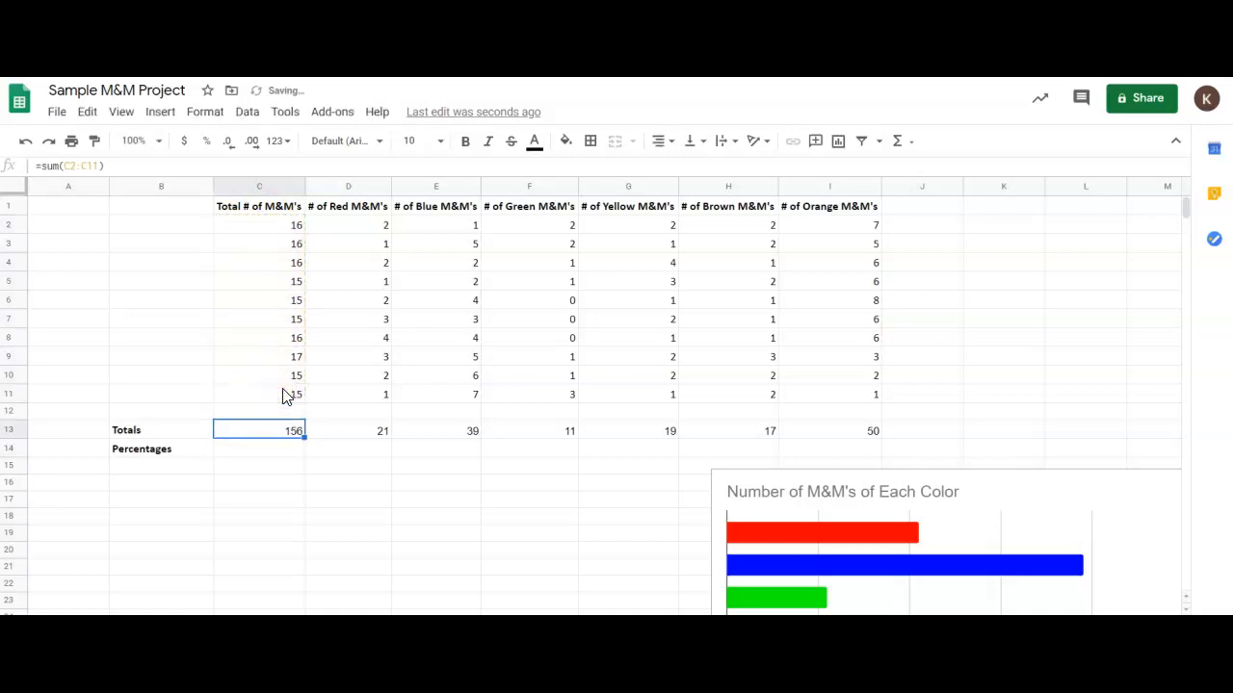
Calculate the red M&M's share in cell D14 with the formula =21/C13.
key("Down")
key("Up")
key("Right")
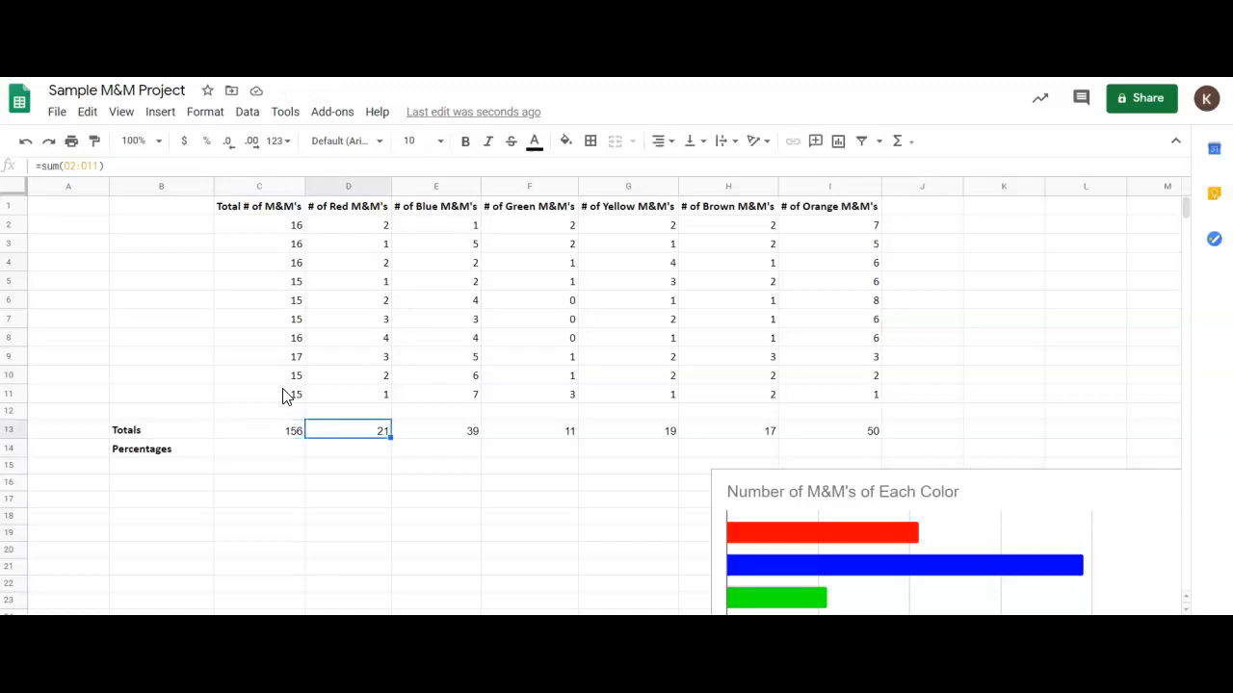
key("Down")
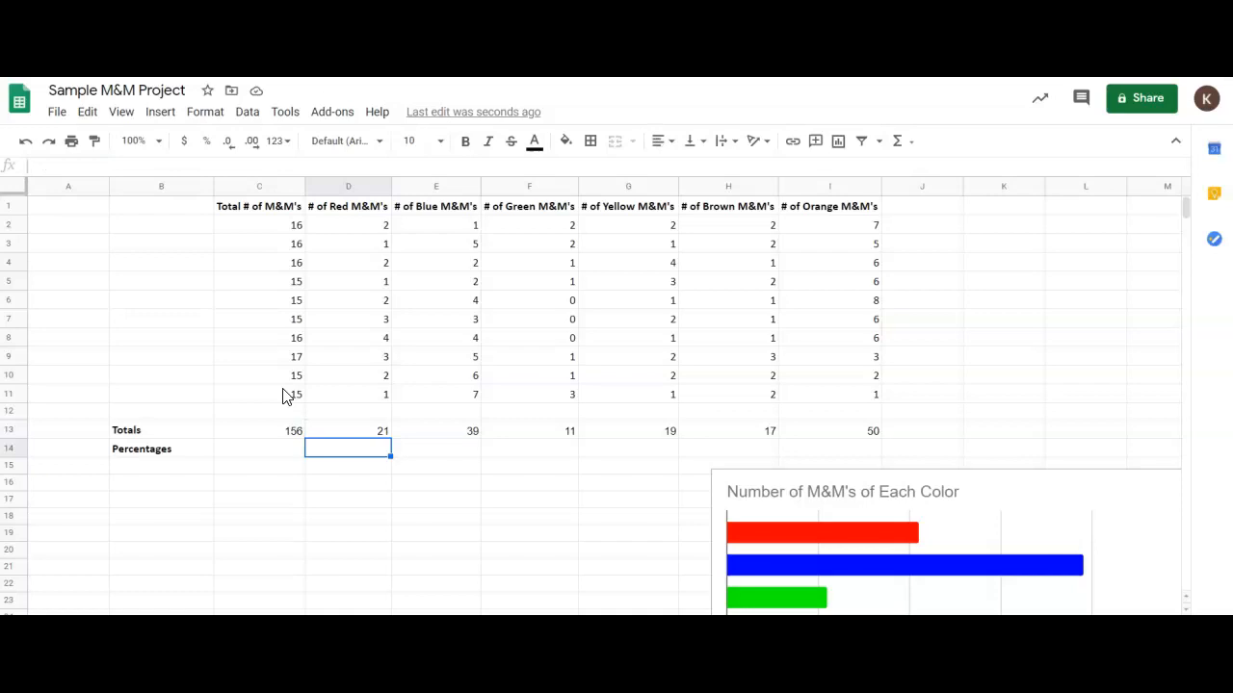
type("=21/")
left_click(282, 430)
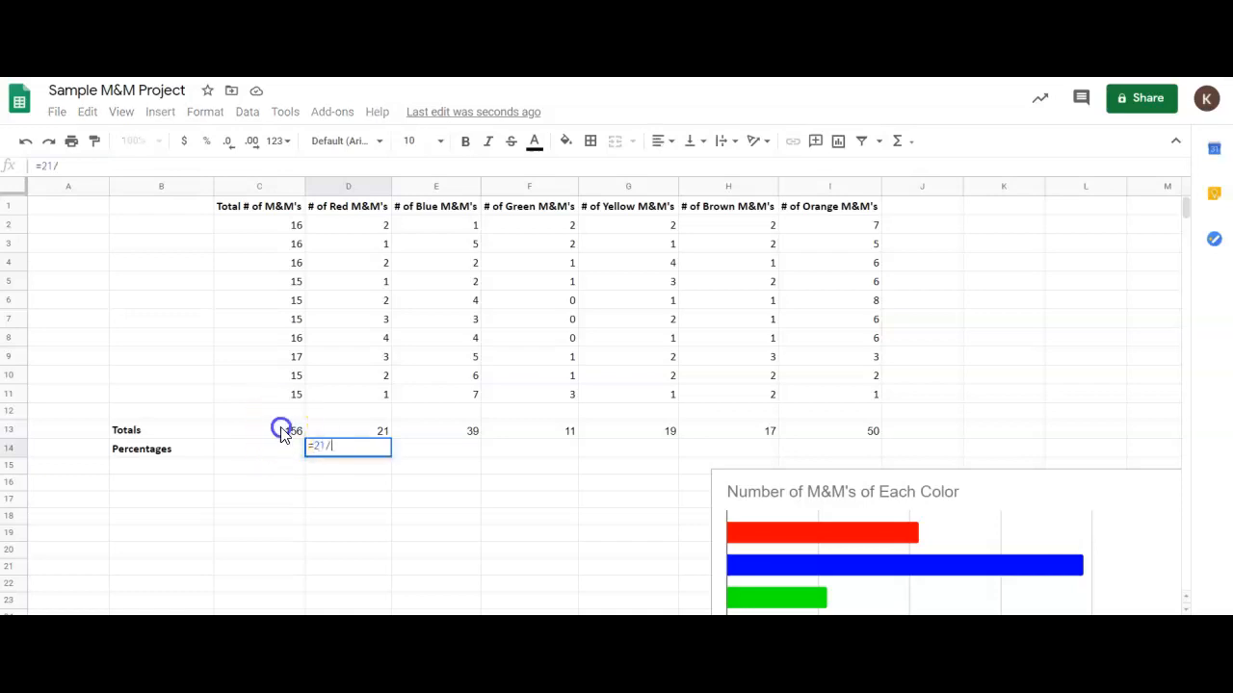
key("Return")
key("Up")
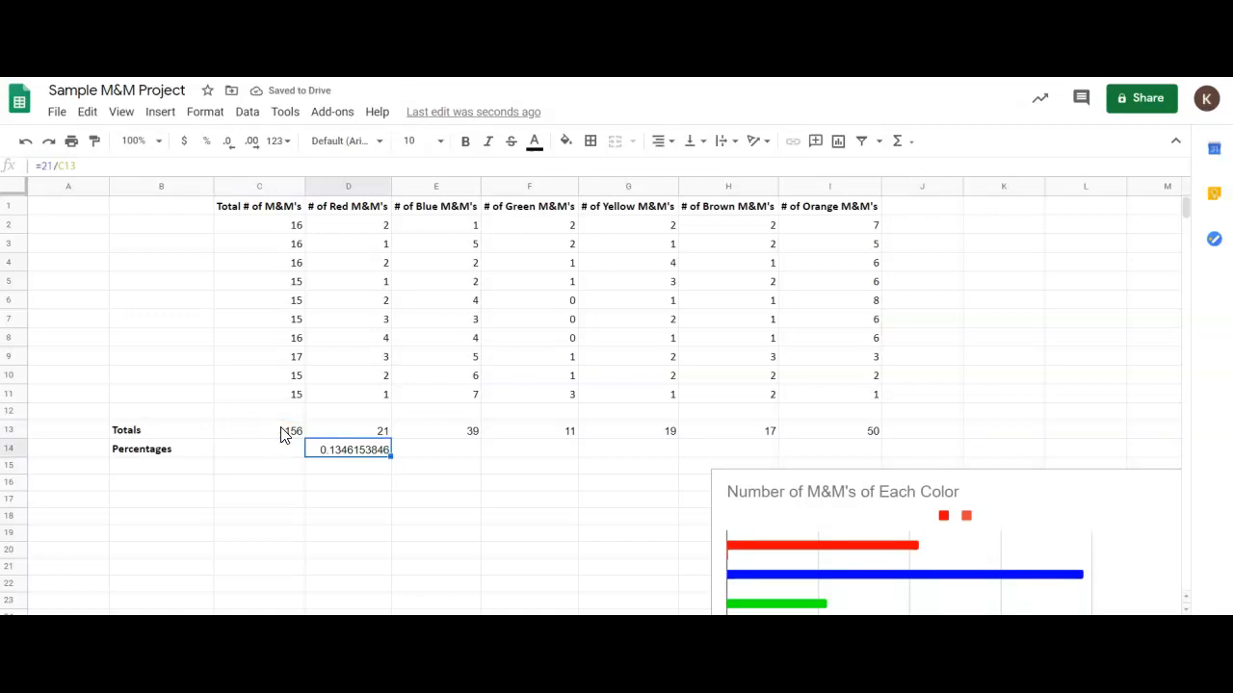
Calculate the blue M&M's share in cell E14 with the formula =39/156.
key("Right")
type("=39/156")
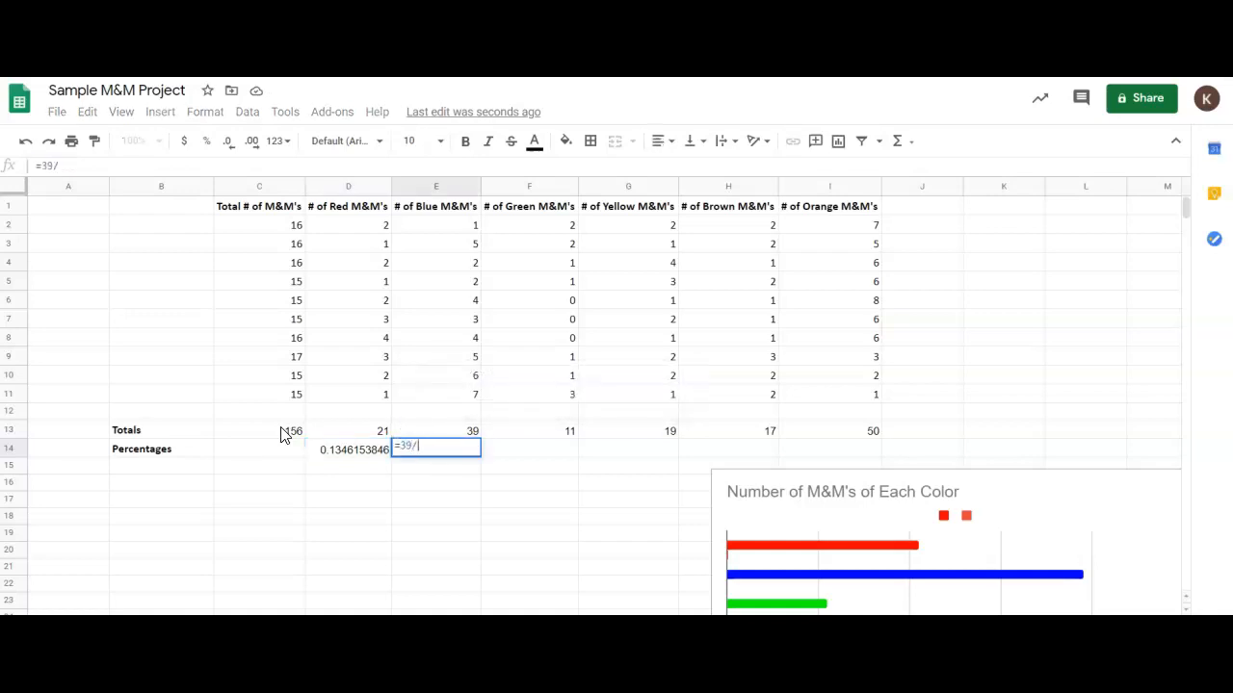
key("Return")
key("Up")
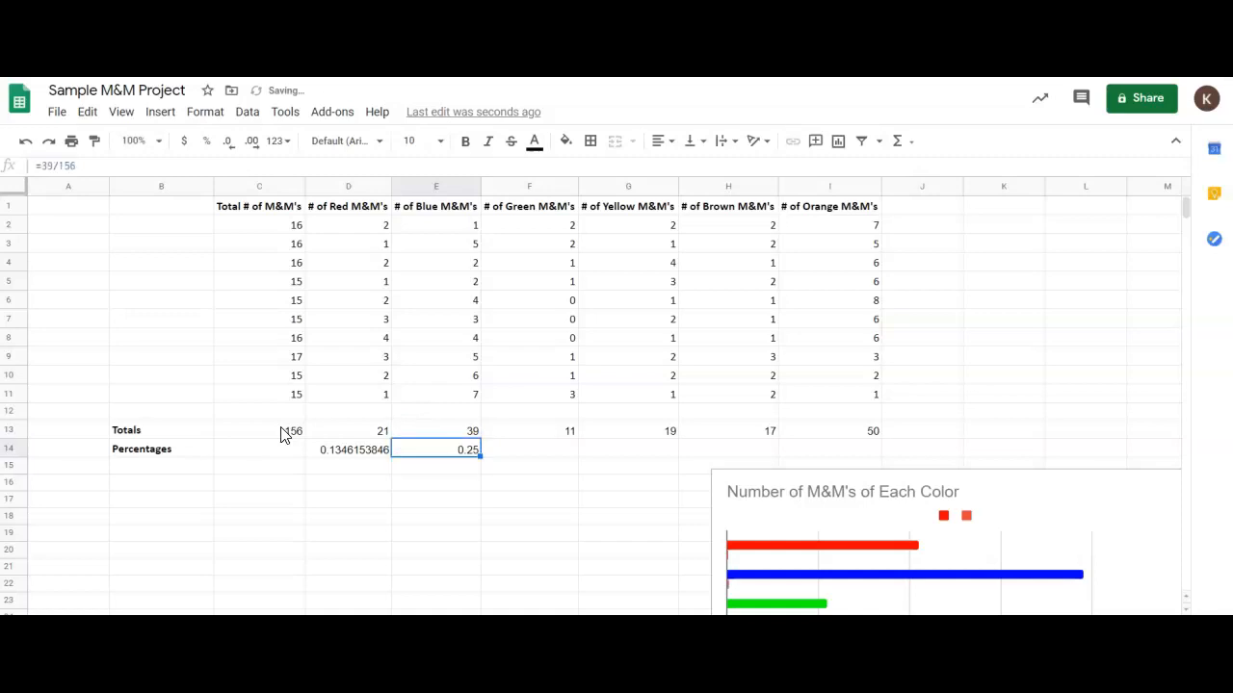
Calculate the green M&M's share in cell F14 with the formula =11/156.
key("Right")
type("=11/156")
key("Return")
key("Up")
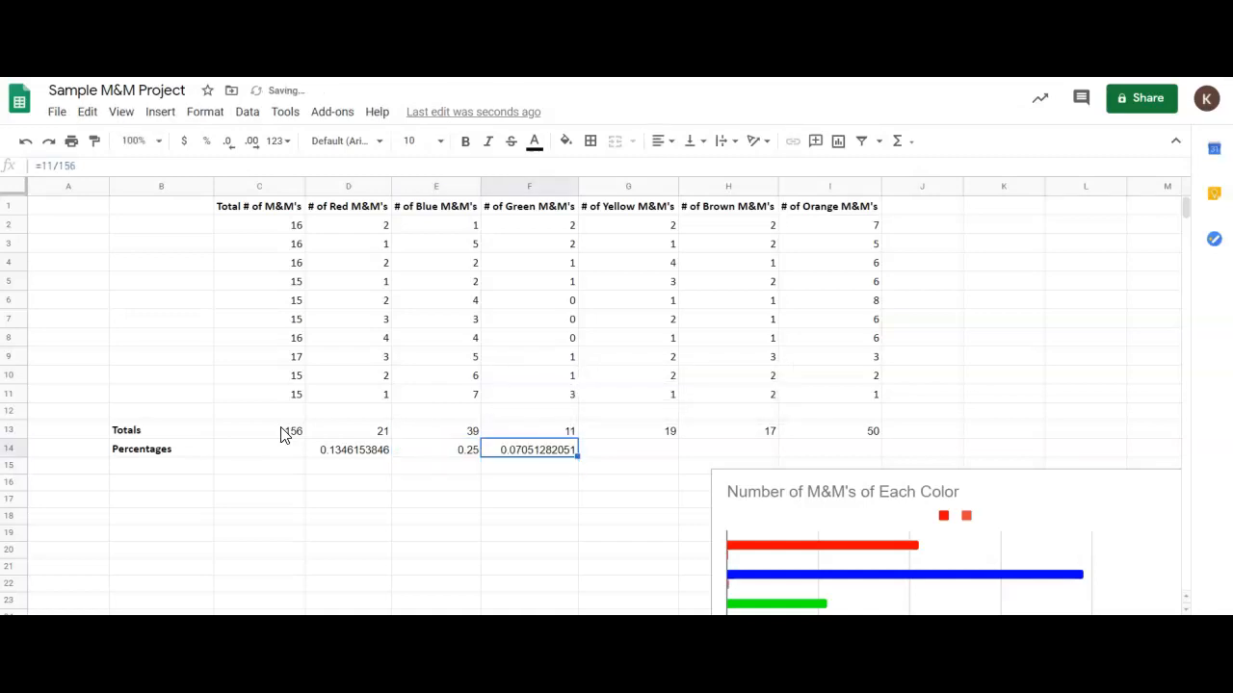
Calculate the yellow M&M's share in cell G14 with the formula =19/156.
key("Right")
type("=19")
type("/156")
key("Return")
Calculate the brown M&M's share in cell H14 with the formula =17/156.
key("Up")
key("Right")
type("=17/156")
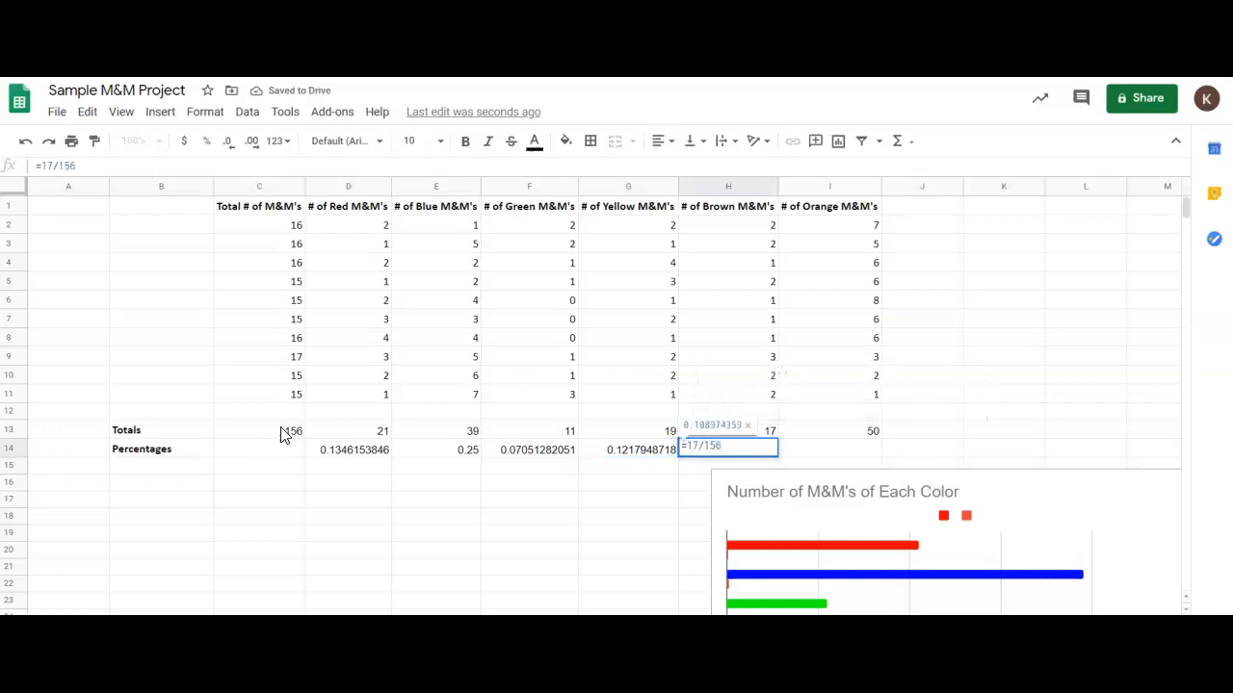
key("Return")
Calculate the orange M&M's share in cell I14 with the formula =50/156.
left_click(805, 453)
type("=50/156")
key("Return")
left_click(802, 454)
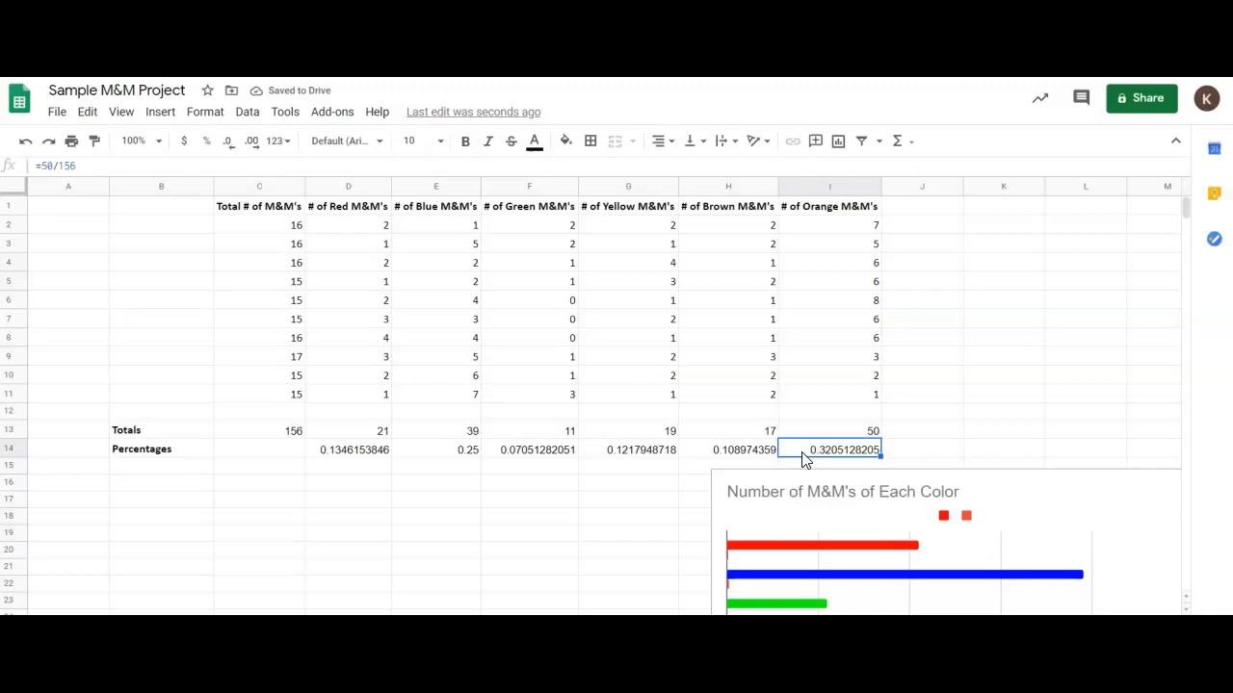
Format the color shares in cells D14 through I14 as percentages.
left_click(385, 450)
key("shift+Right")
key("shift+Right")
key("shift+Right")
key("shift+Right")
key("shift+Right")
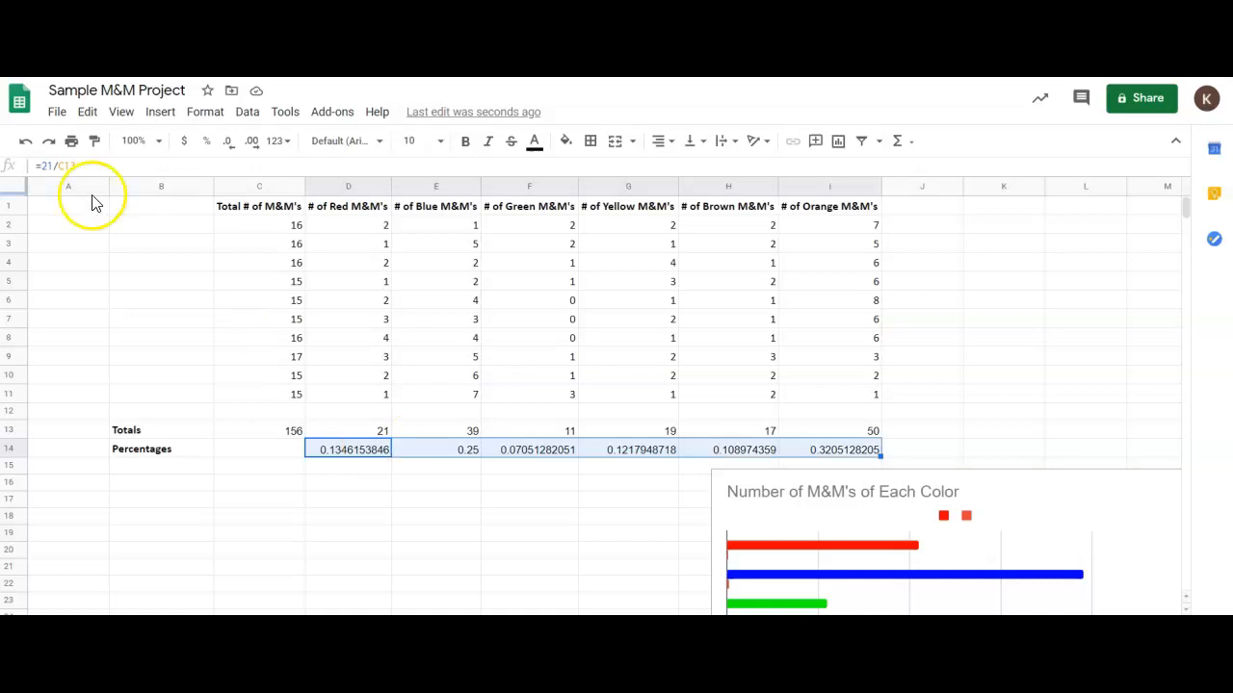
left_click(207, 144)
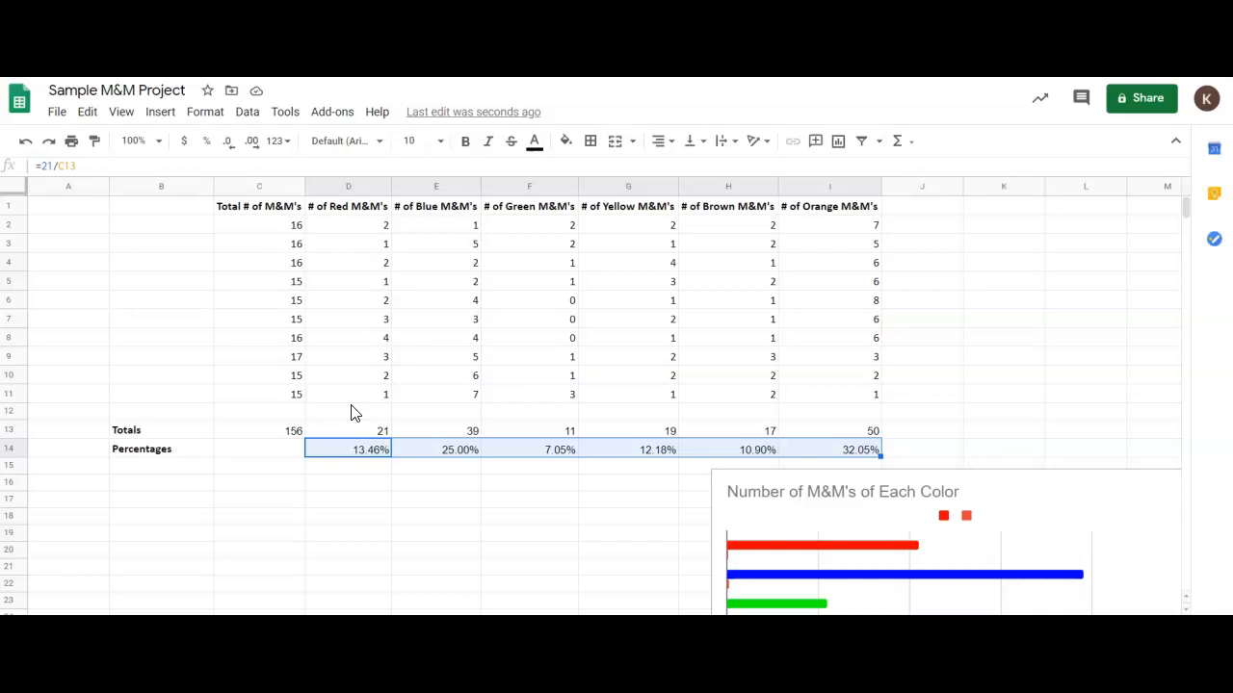
Enter the table headings "M&M Color" in cell B16 and "Percentage" in cell C16.
left_click(177, 489)
type("M&M Color")
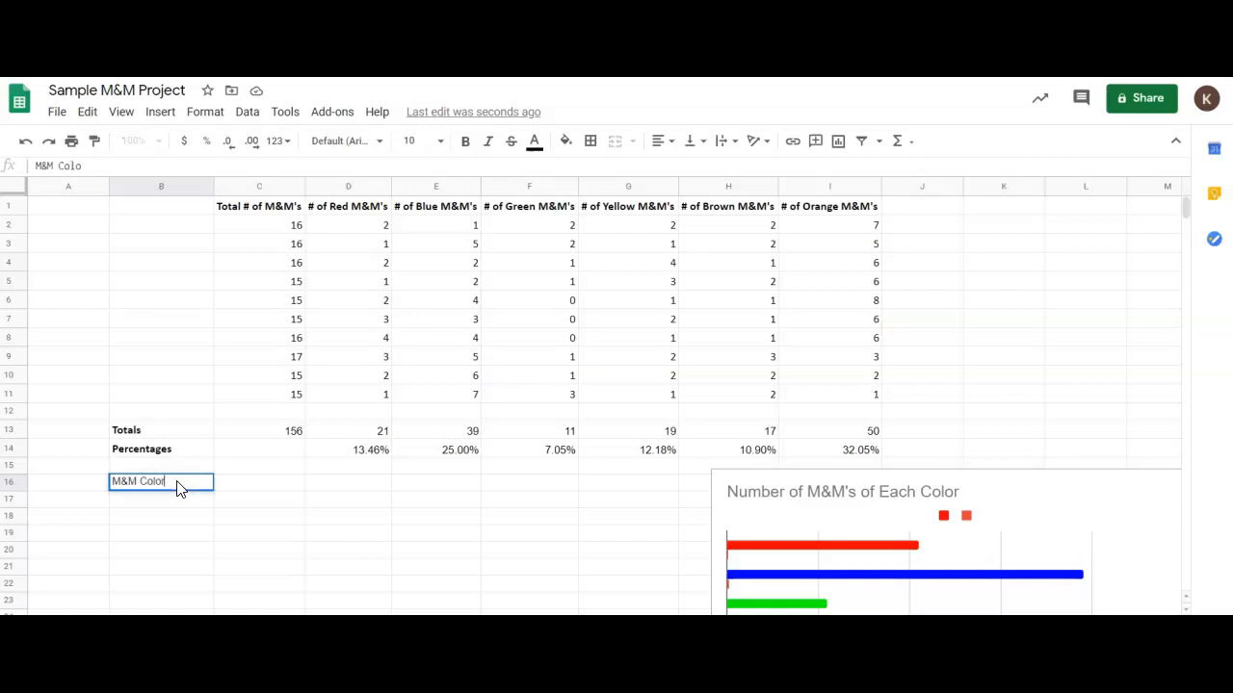
key("Return")
key("Up")
key("Right")
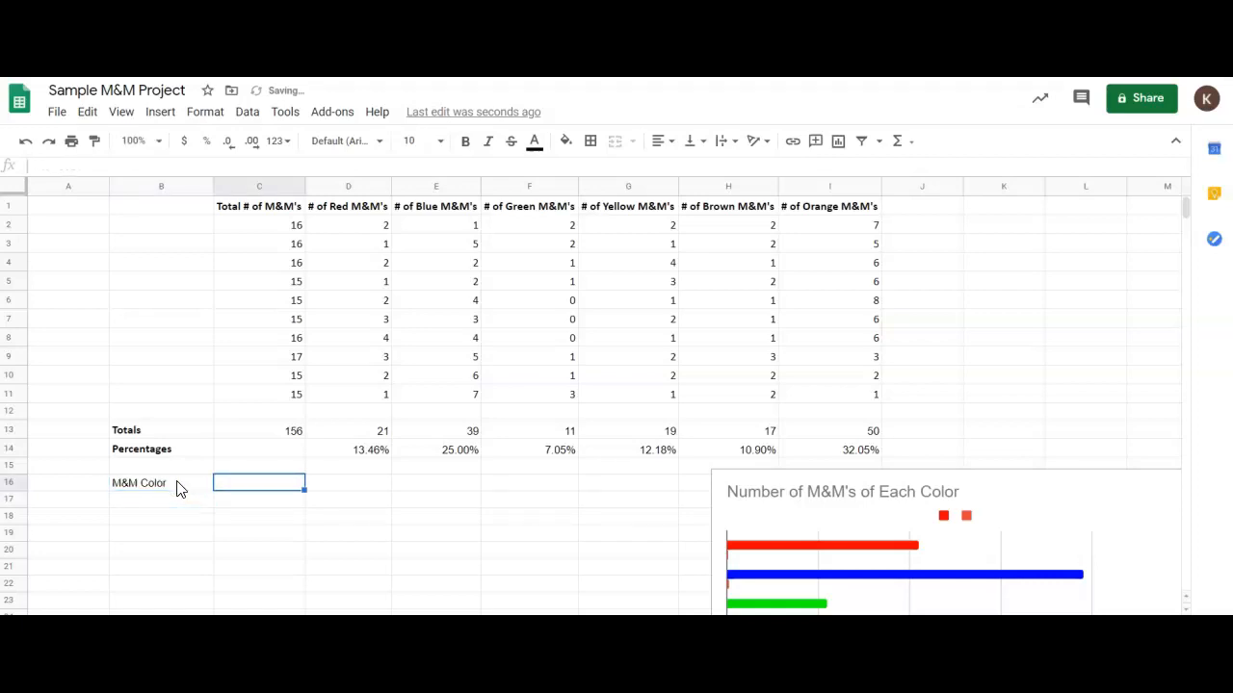
type("Percenta")
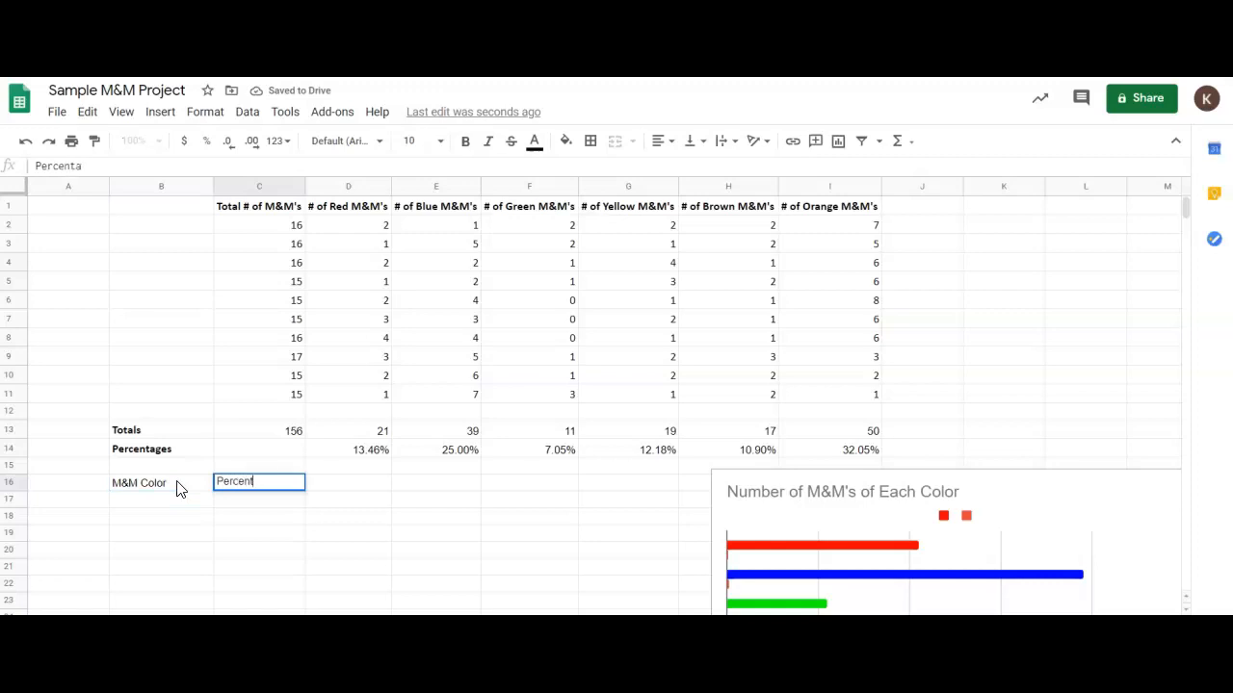
key("Return")
key("Up")
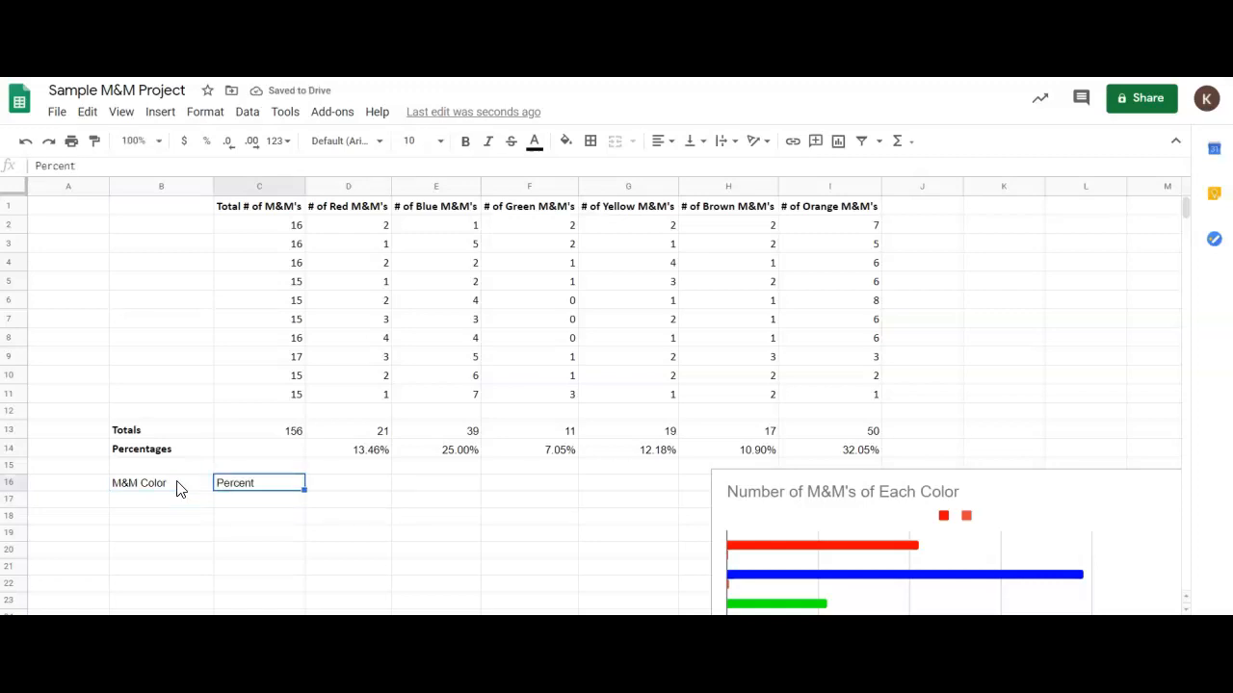
type("Percentage")
key("Return")
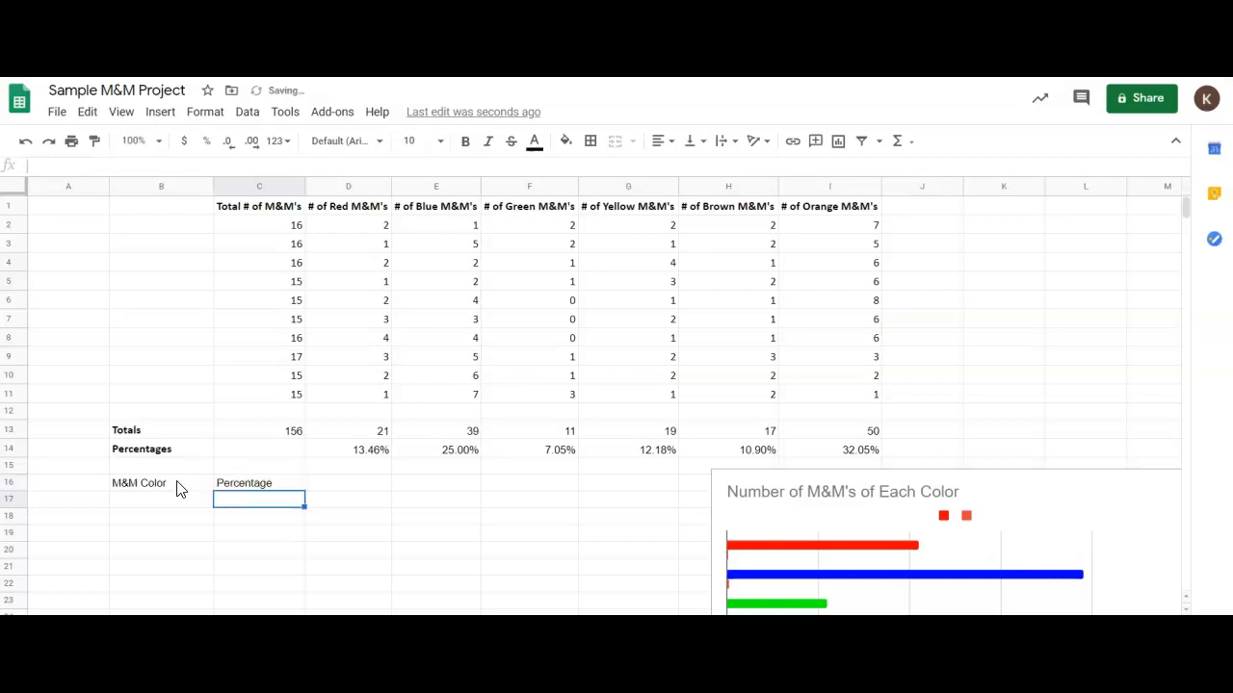
List the colors Red, Blue, Green, Yellow, Brown and Orange in cells B17 through B22.
key("Left")
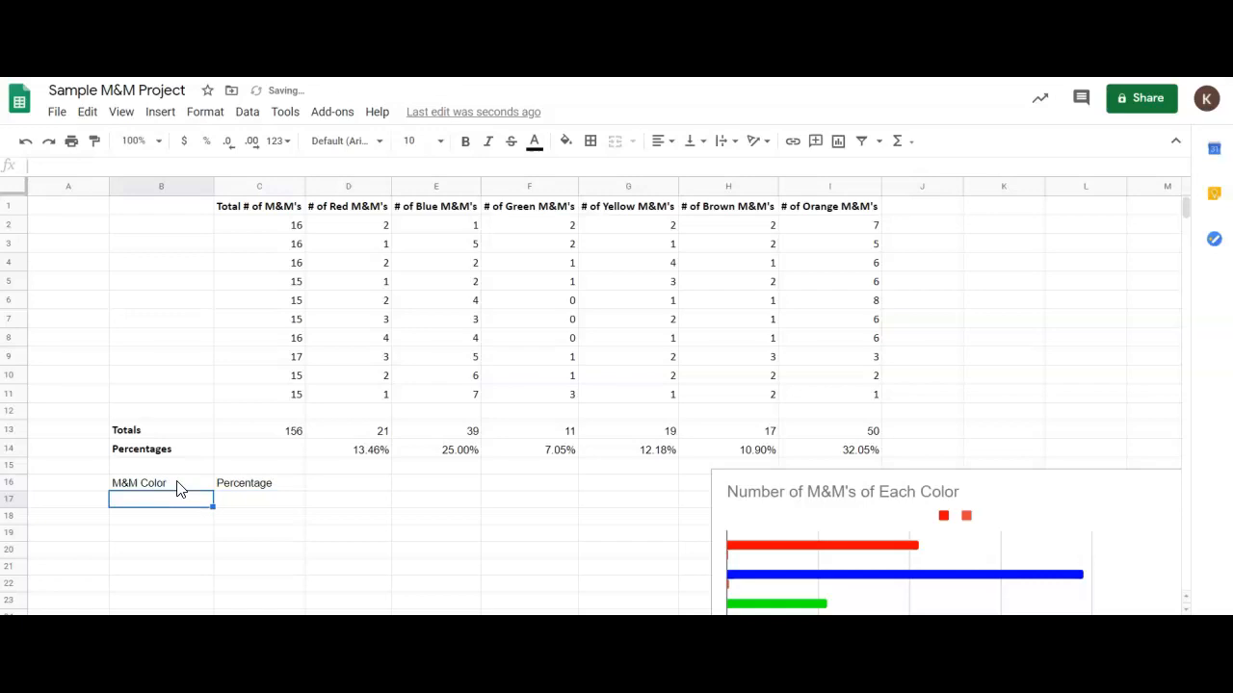
type("Red")
key("Return")
type("Blue")
key("Return")
type("Green")
key("Return")
type("Yellow")
key("Return")
type("Brown")
key("Return")
type("Orange")
key("Return")
key("Up")
key("Up")
key("Up")
key("Up")
key("Up")
key("Up")
key("Right")
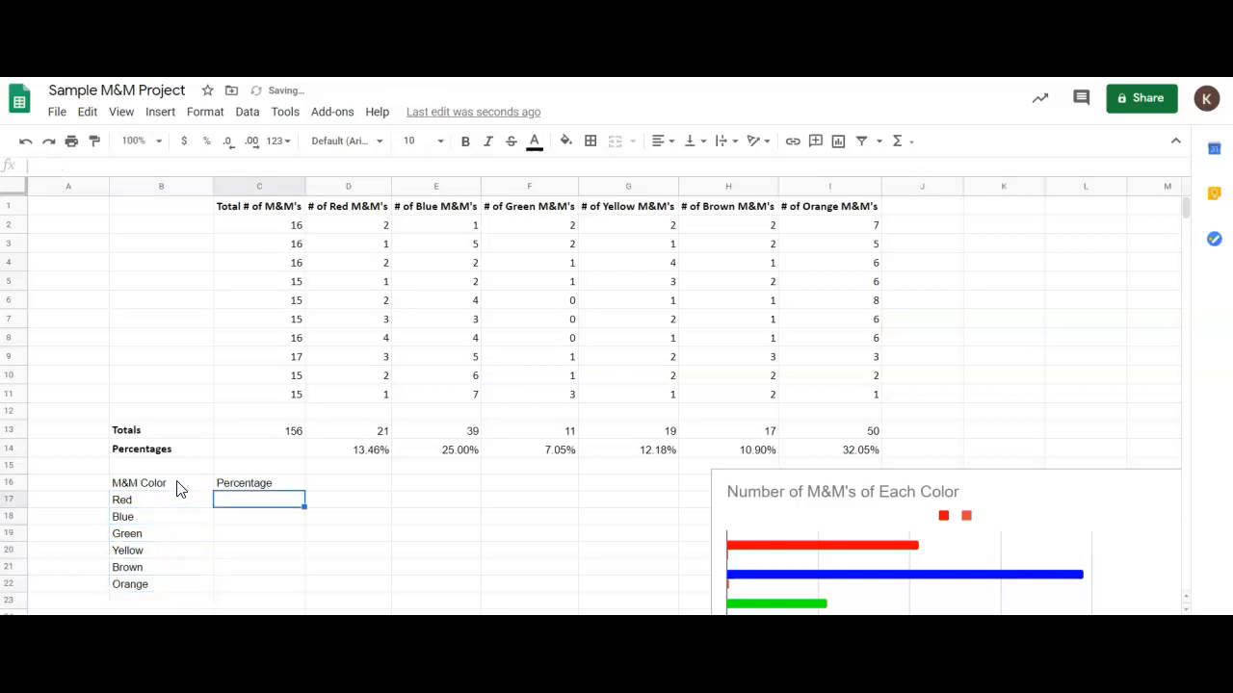
key("Up")
key("Up")
key("Up")
key("Right")
key("ctrl+c")
key("Down")
key("Down")
key("Down")
key("Left")
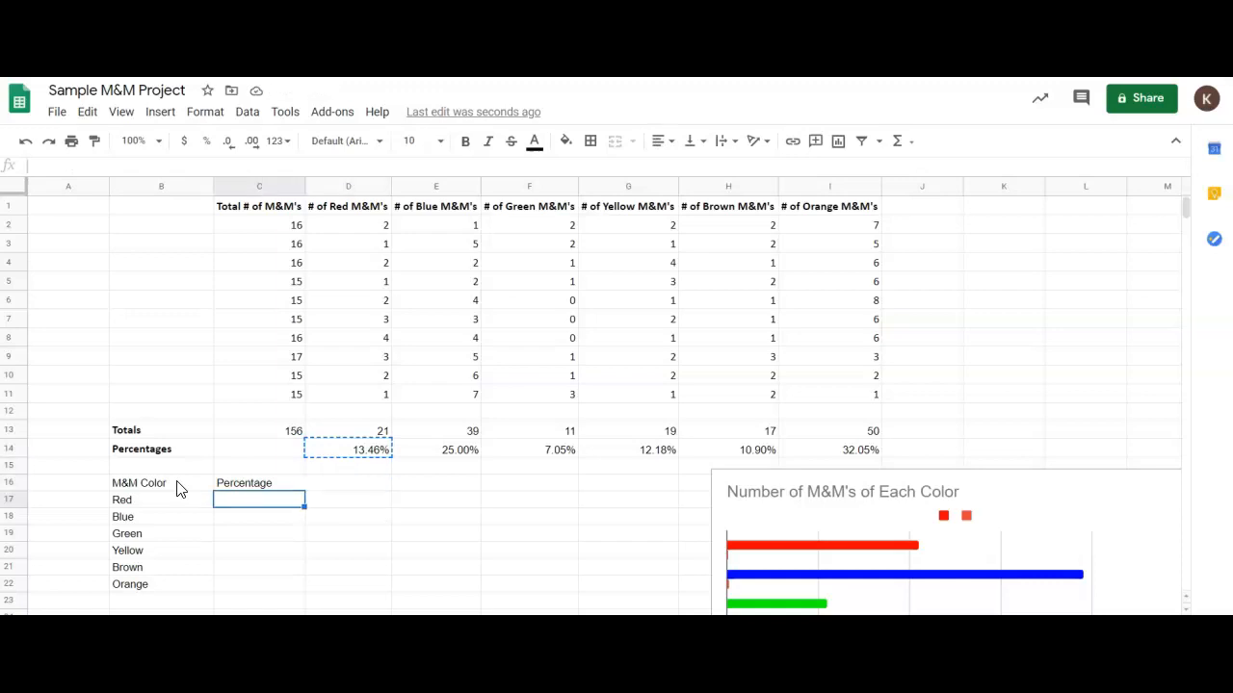
key("ctrl+v")
key("Right")
key("Left")
key("Delete")
type("13.46")
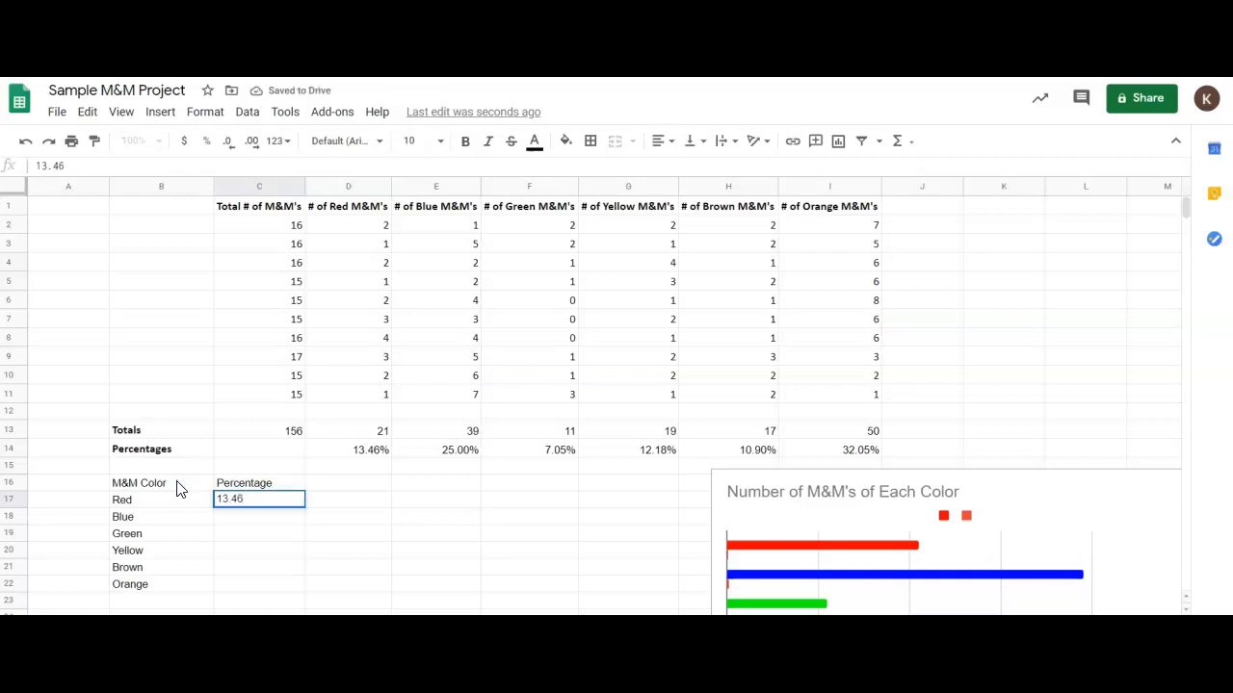
left_click(270, 569)
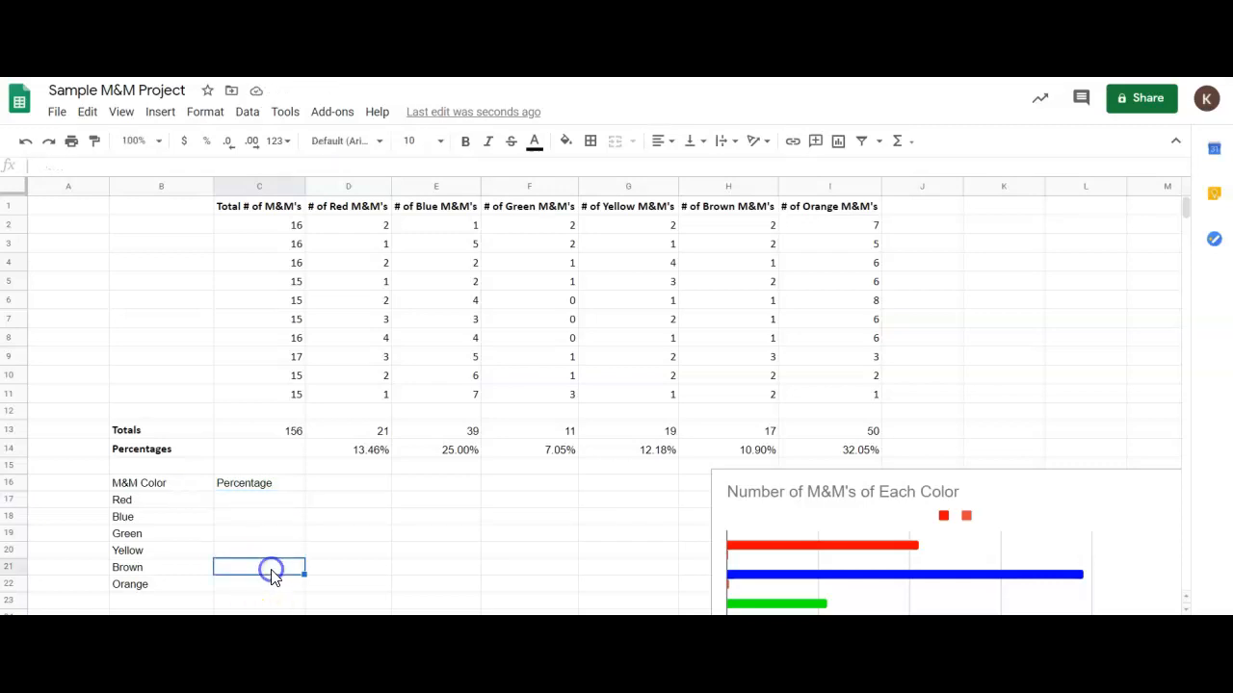
Copy the red percentage from cell D14 into C17 as values only.
left_click(273, 498)
left_click(355, 453)
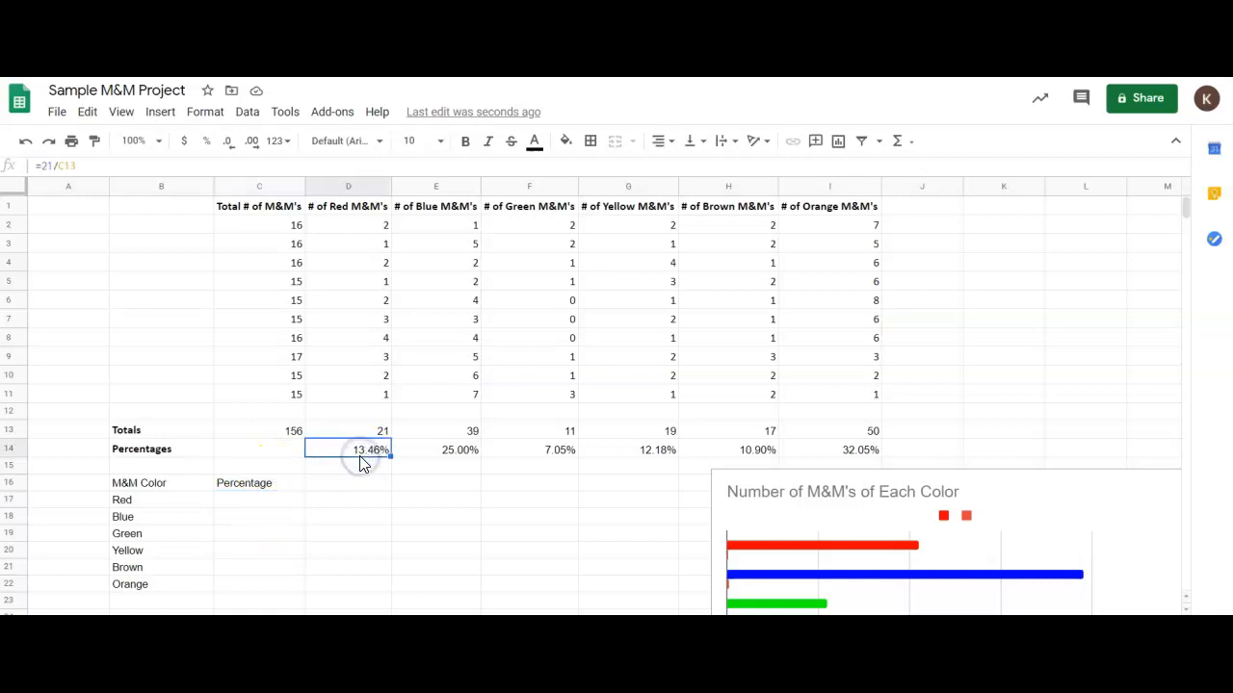
key("ctrl+c")
left_click(283, 504)
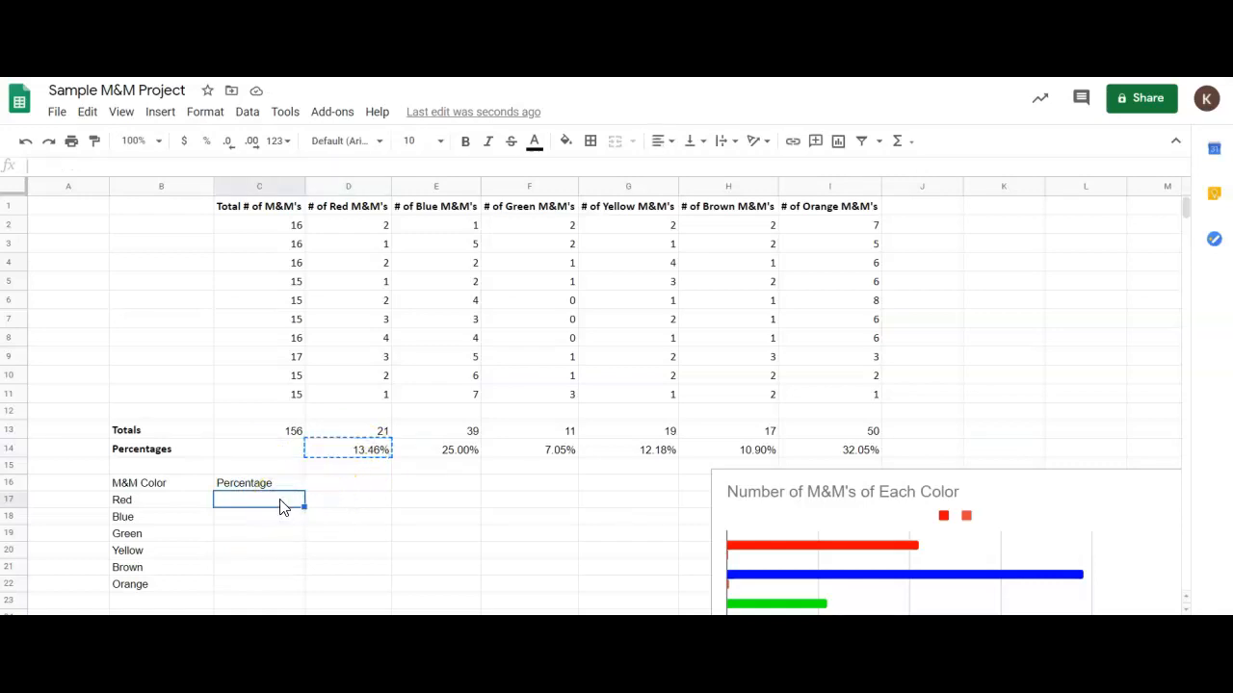
right_click(281, 507)
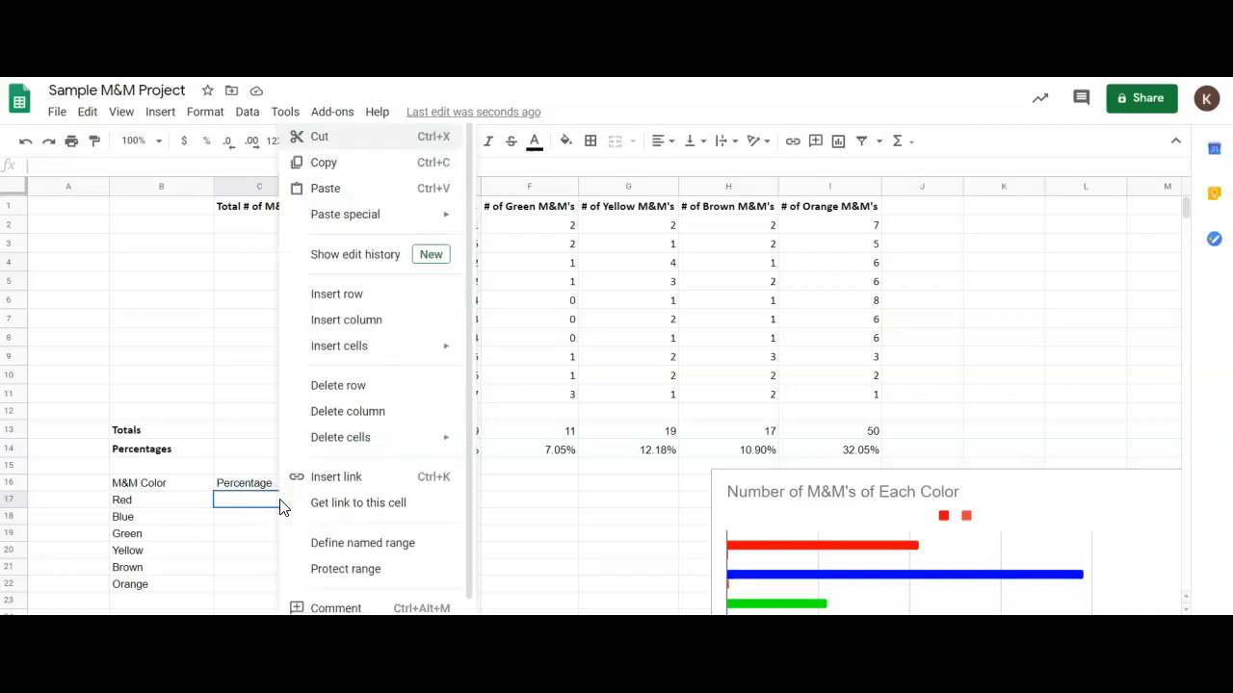
mouse_move(374, 228)
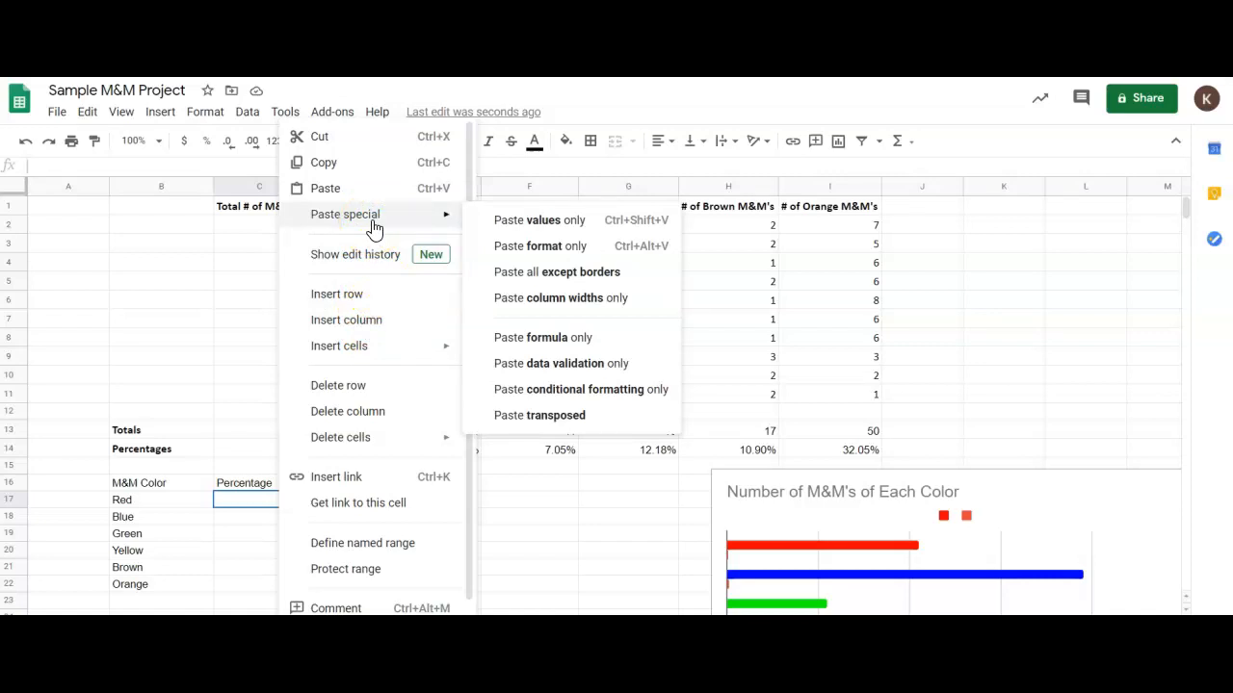
left_click(515, 224)
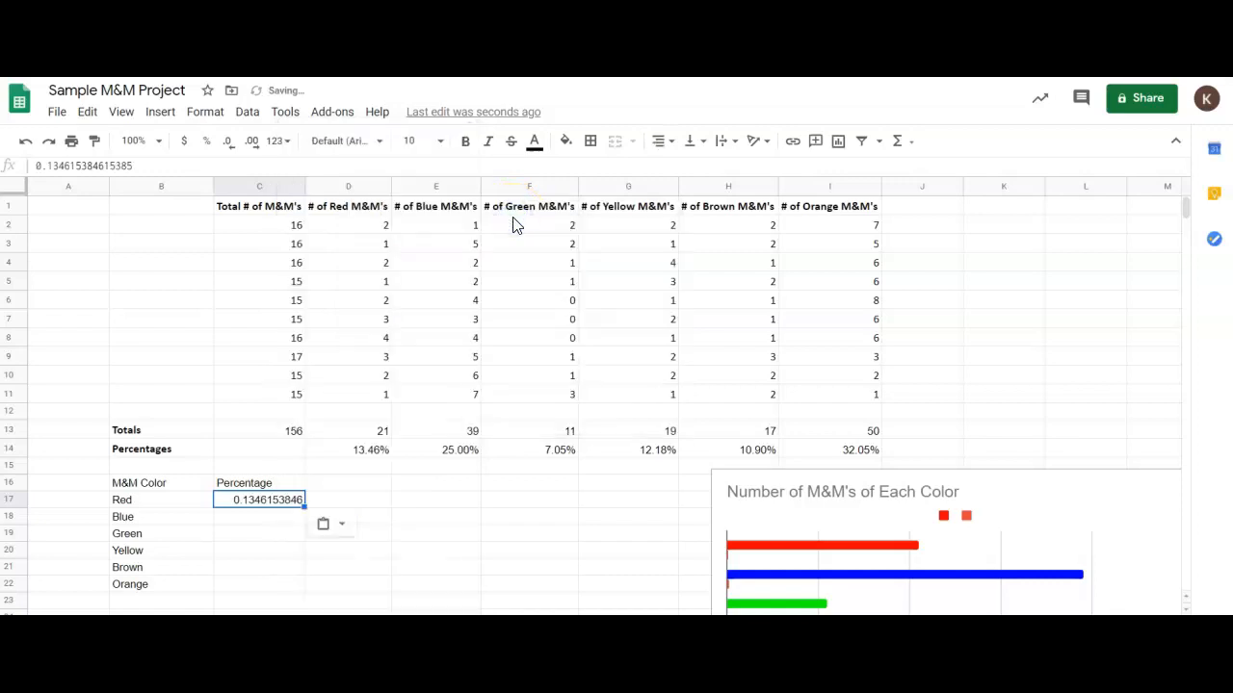
Copy the blue percentage from cell E14 into C18 as values only.
left_click(443, 452)
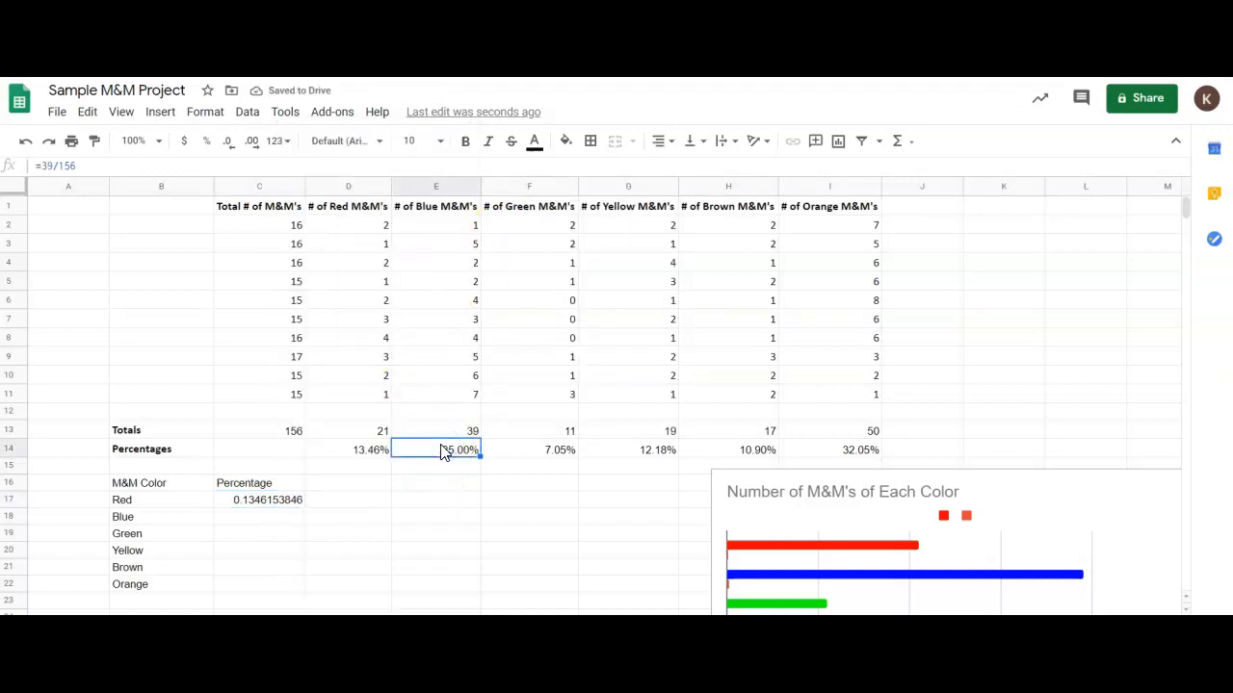
left_click(294, 523)
right_click(294, 525)
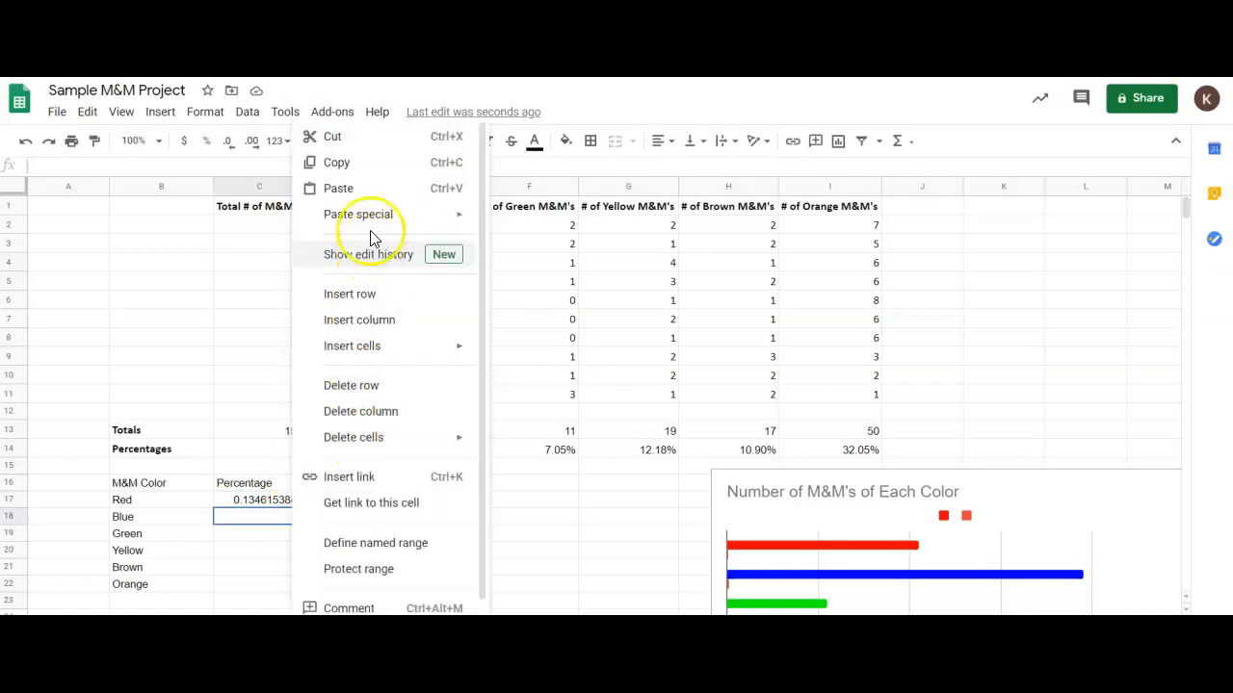
mouse_move(339, 217)
left_click(518, 221)
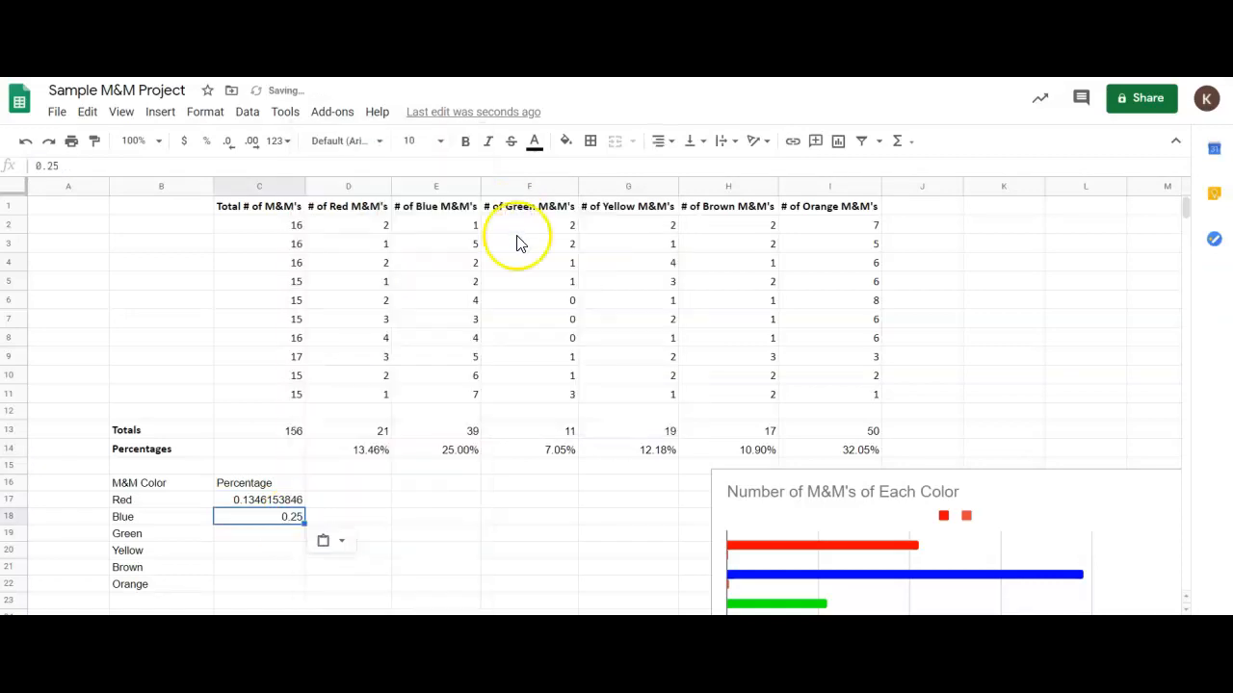
Copy the green percentage from cell F14 into C19 as values only.
left_click(545, 457)
key("ctrl+c")
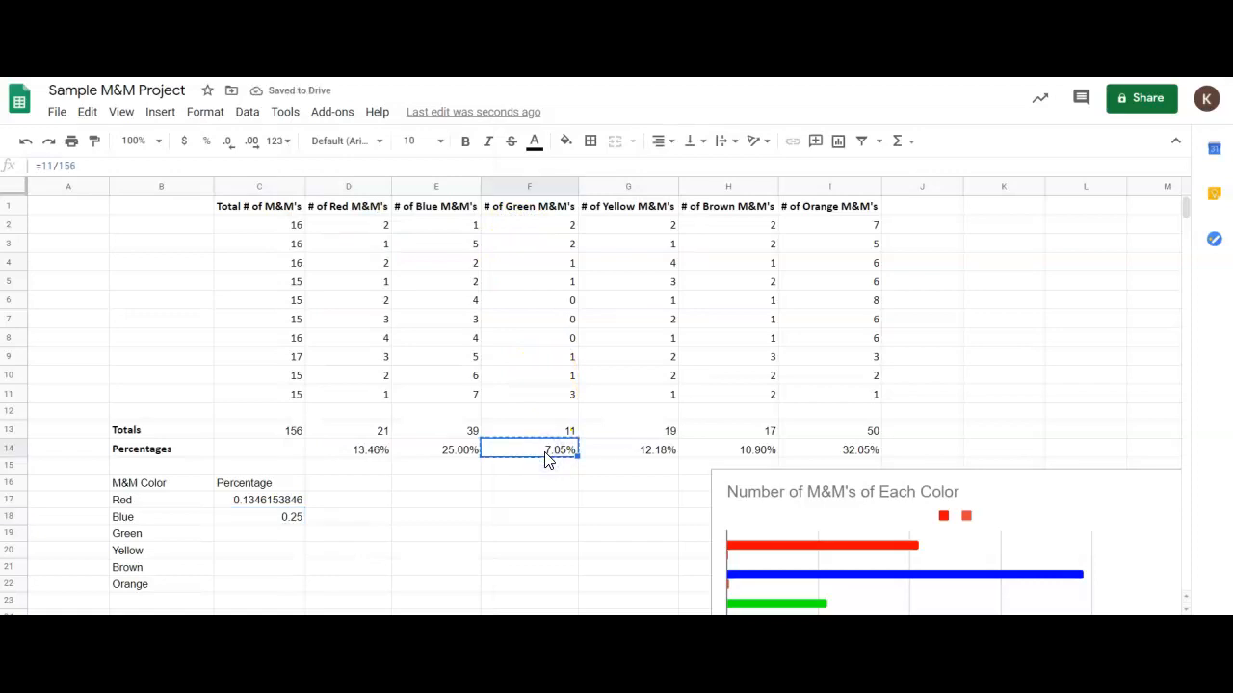
right_click(545, 456)
left_click(255, 536)
right_click(255, 536)
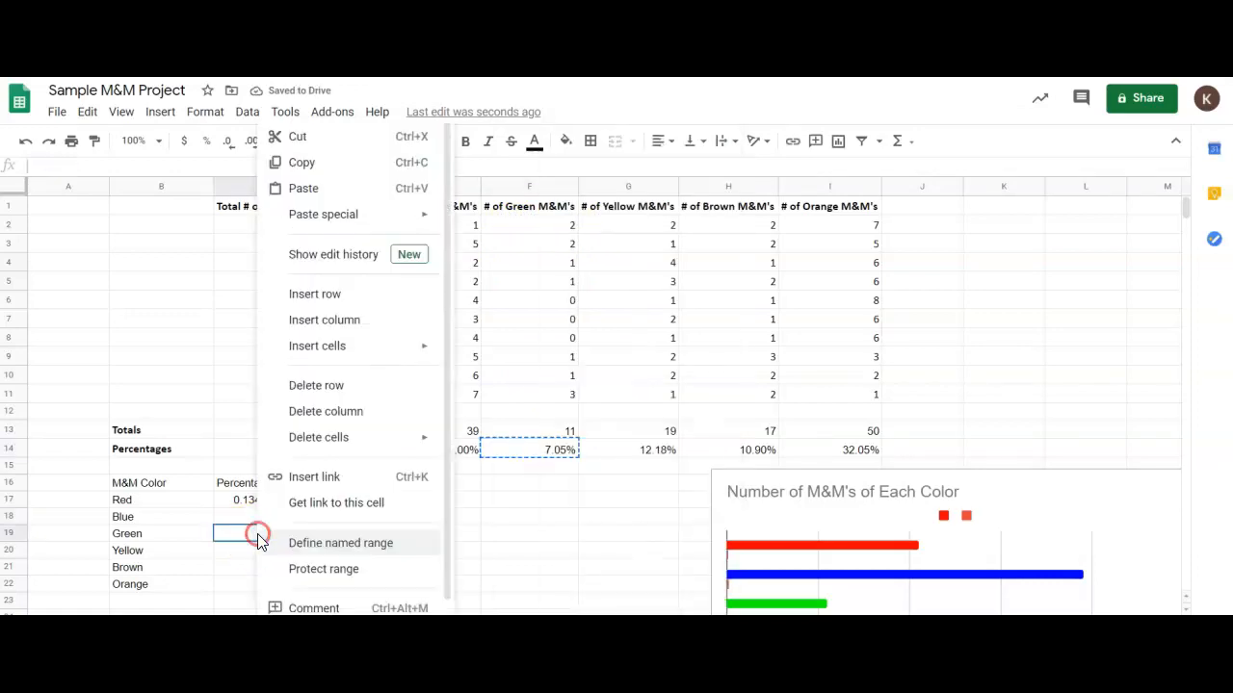
mouse_move(358, 227)
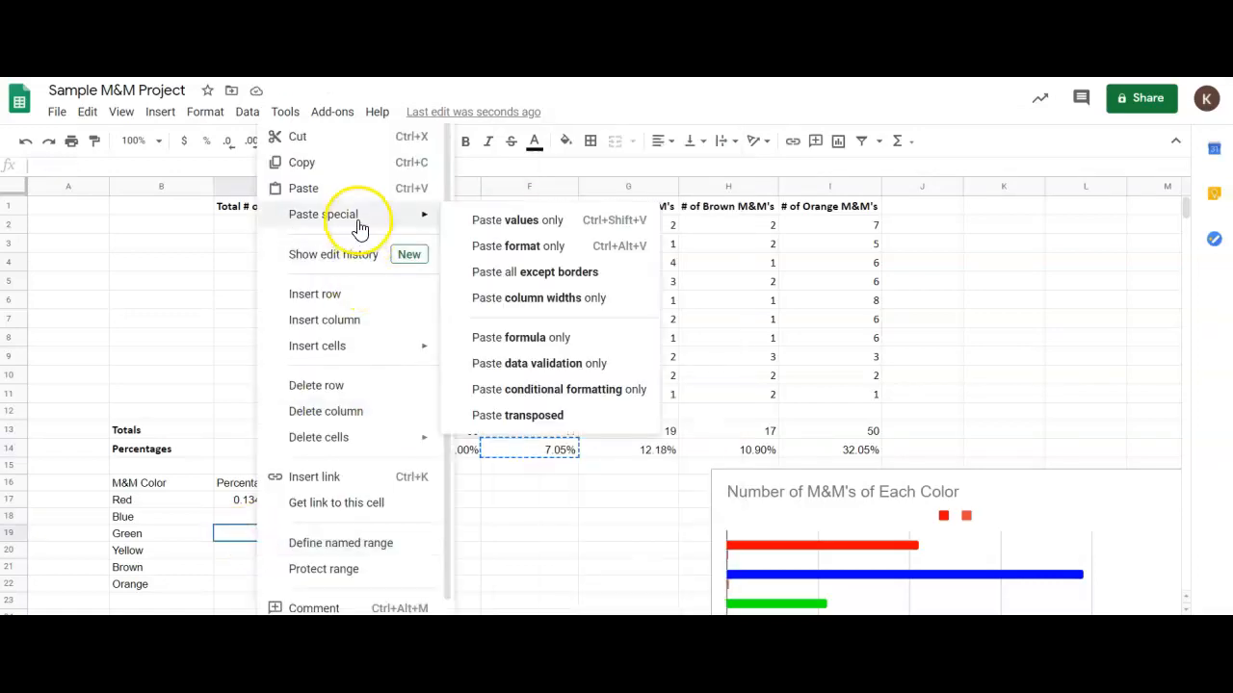
left_click(489, 222)
Copy the yellow percentage from cell G14 into C20 as values only.
left_click(286, 548)
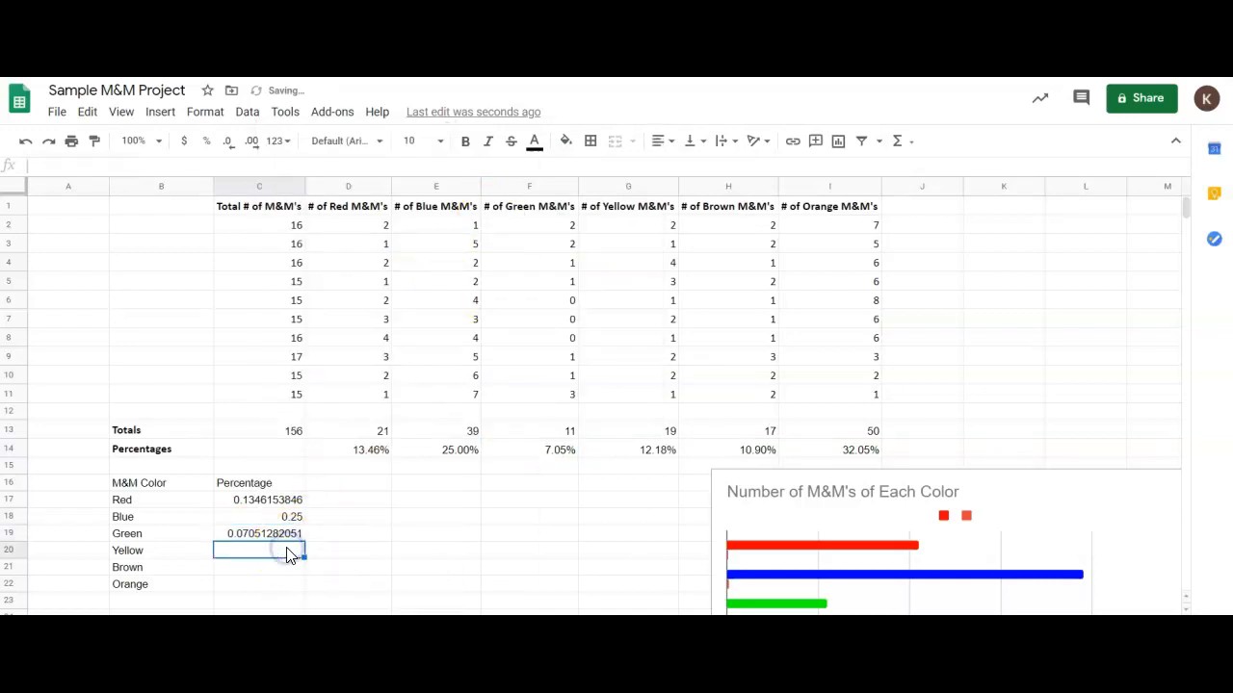
left_click(626, 451)
key("ctrl+c")
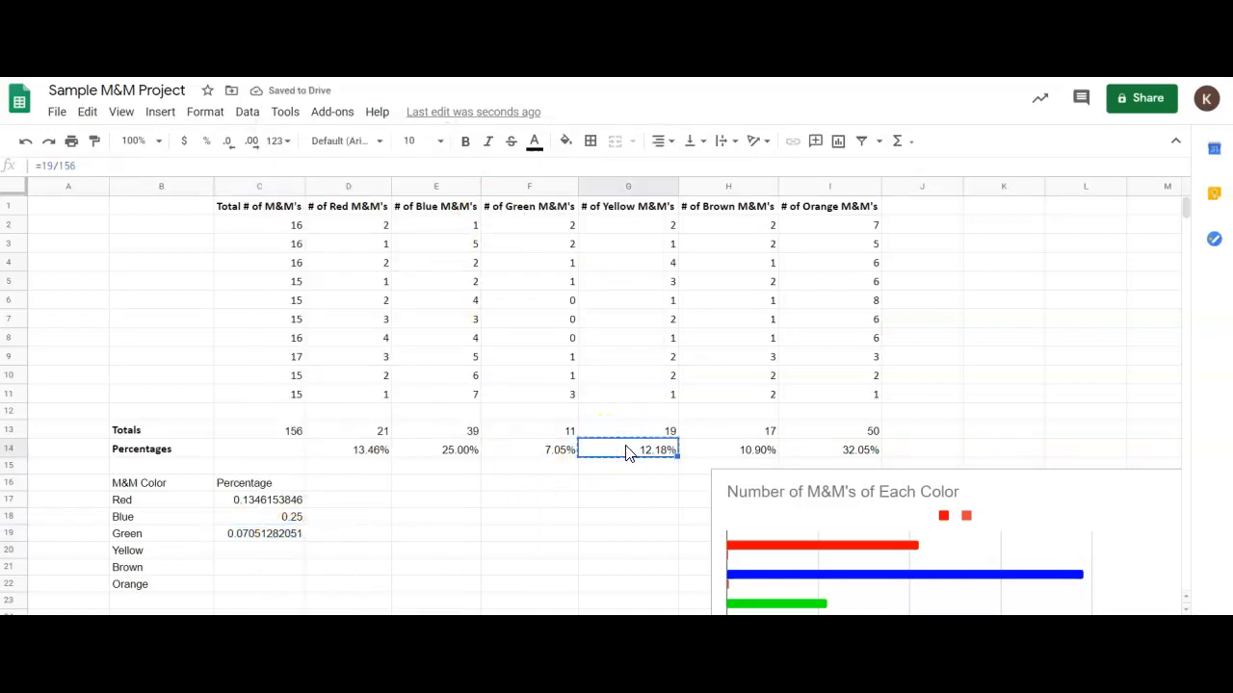
right_click(273, 551)
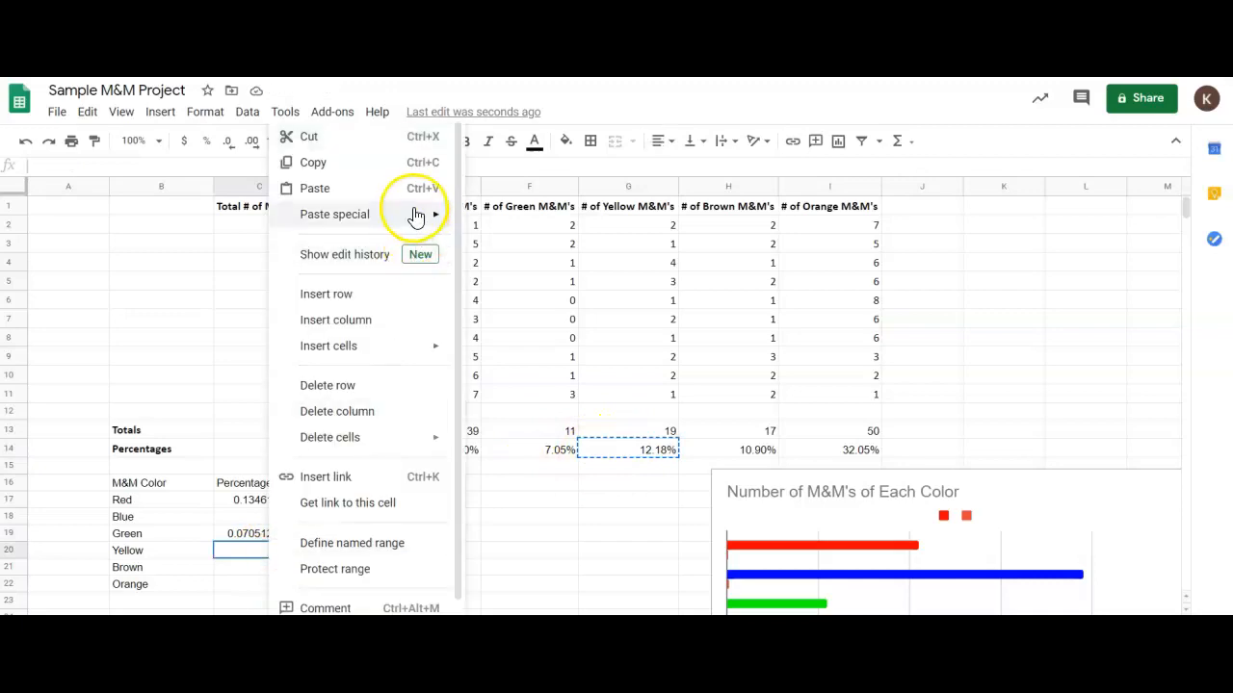
mouse_move(424, 215)
left_click(484, 223)
Copy the brown percentage from cell H14 into C21 as values only.
left_click(247, 569)
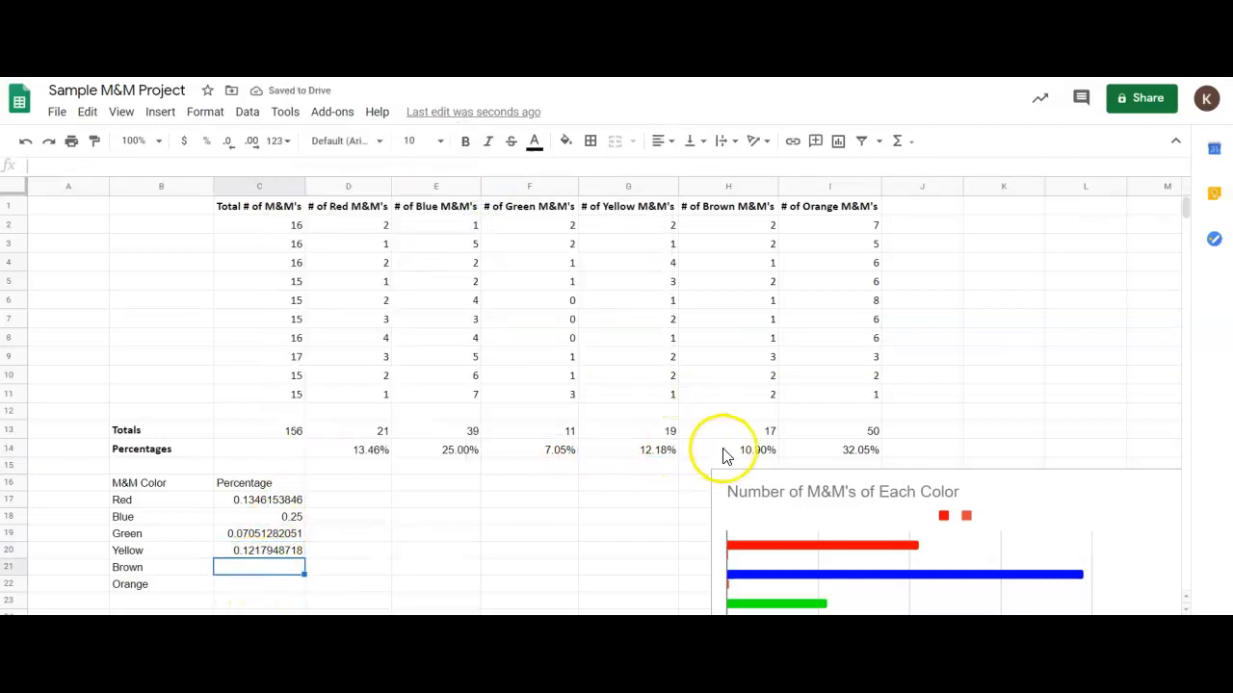
left_click(725, 453)
key("ctrl+c")
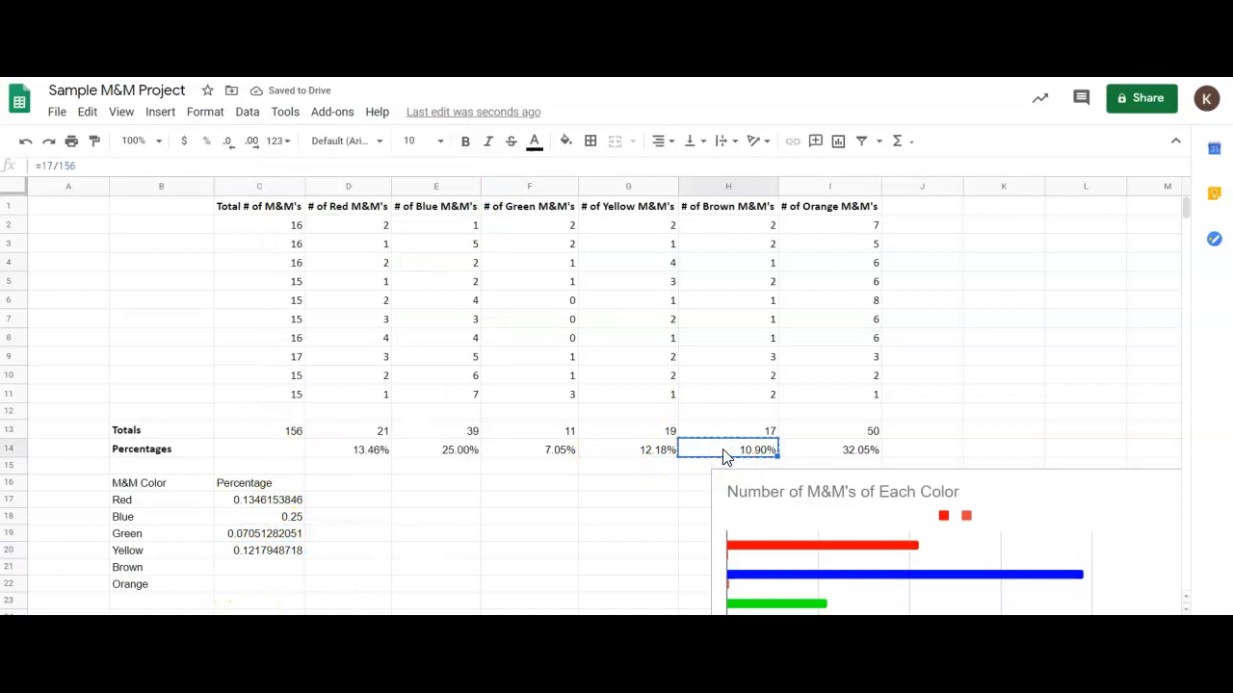
left_click(283, 570)
right_click(287, 572)
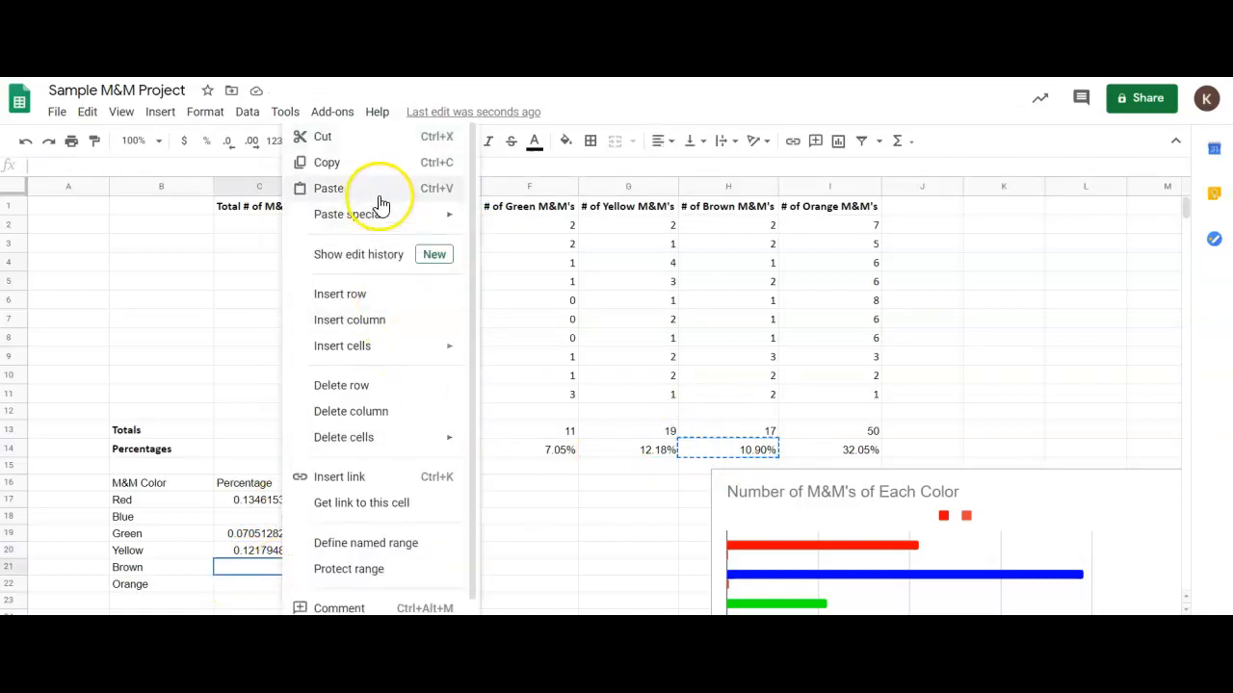
mouse_move(386, 226)
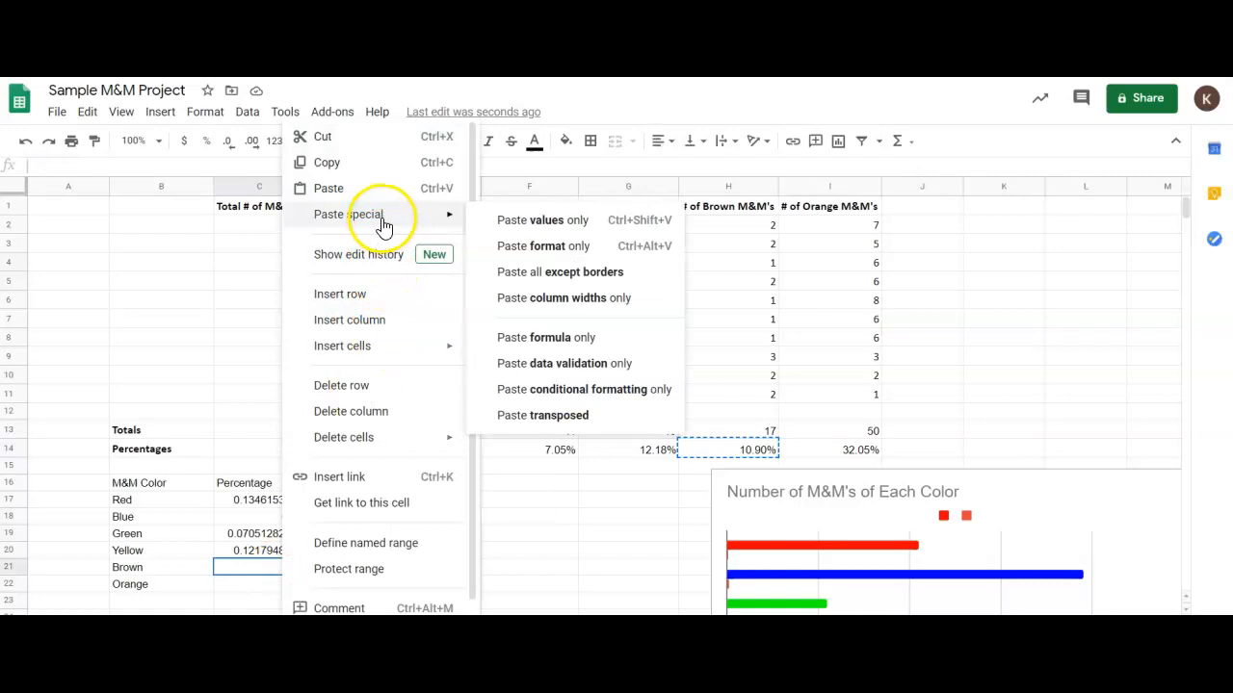
left_click(504, 220)
Copy the orange percentage from cell I14 into C22 as values only.
left_click(815, 448)
key("ctrl+c")
scroll(653, 445, "down", 1)
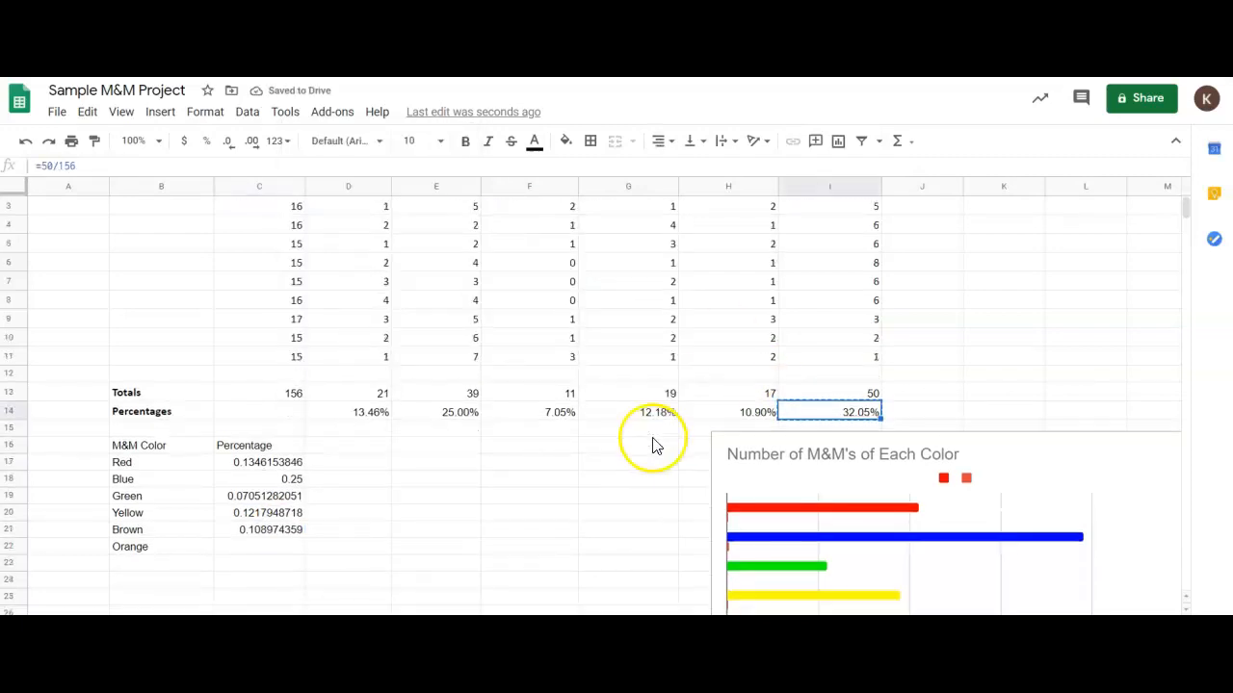
right_click(293, 547)
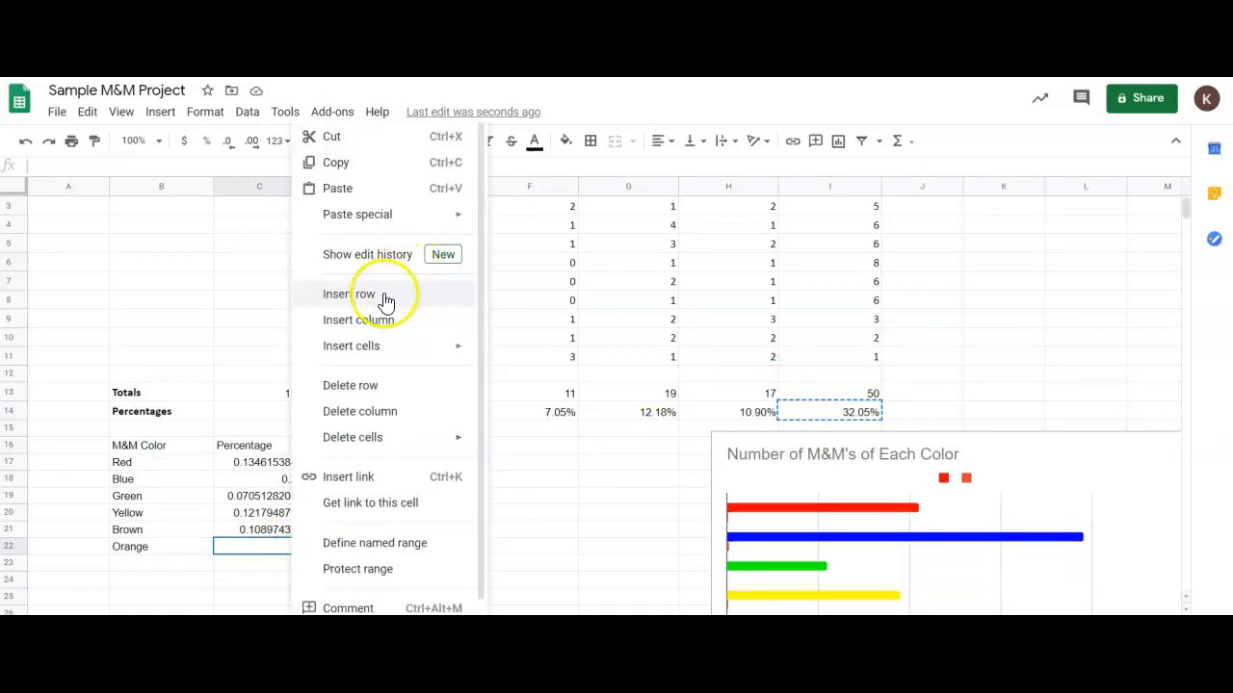
mouse_move(398, 217)
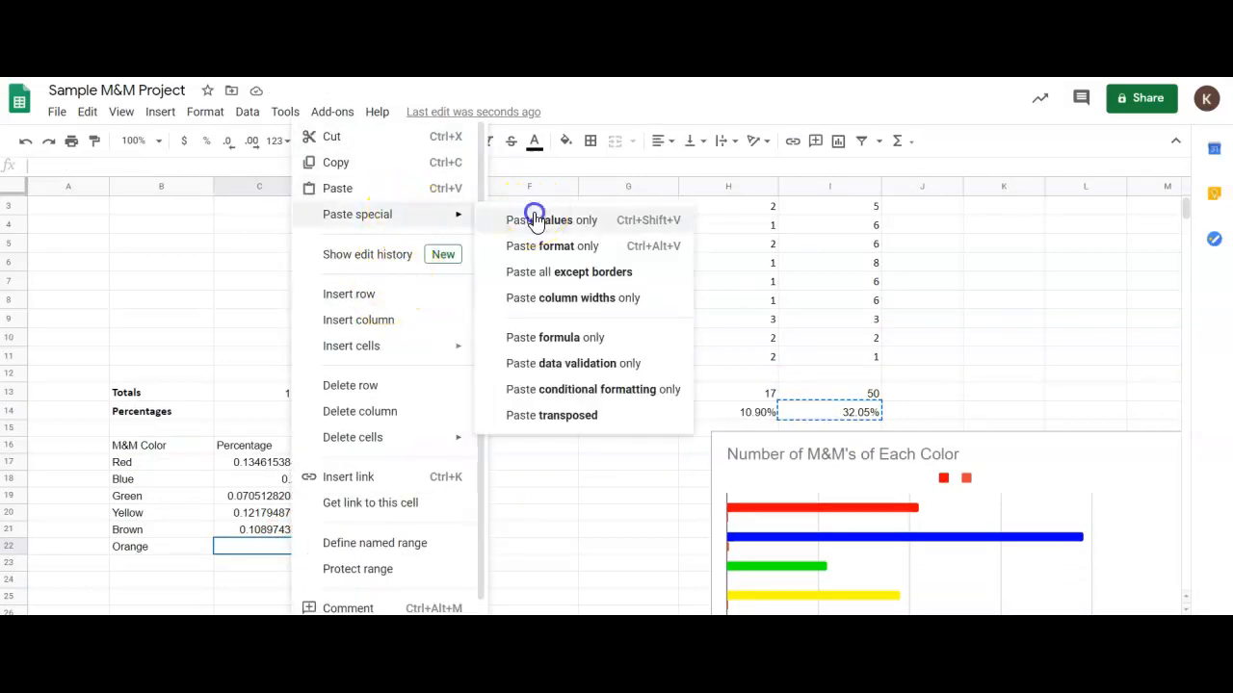
left_click(530, 215)
Format the color table's values in C17:C22 as percentages.
left_click(253, 465)
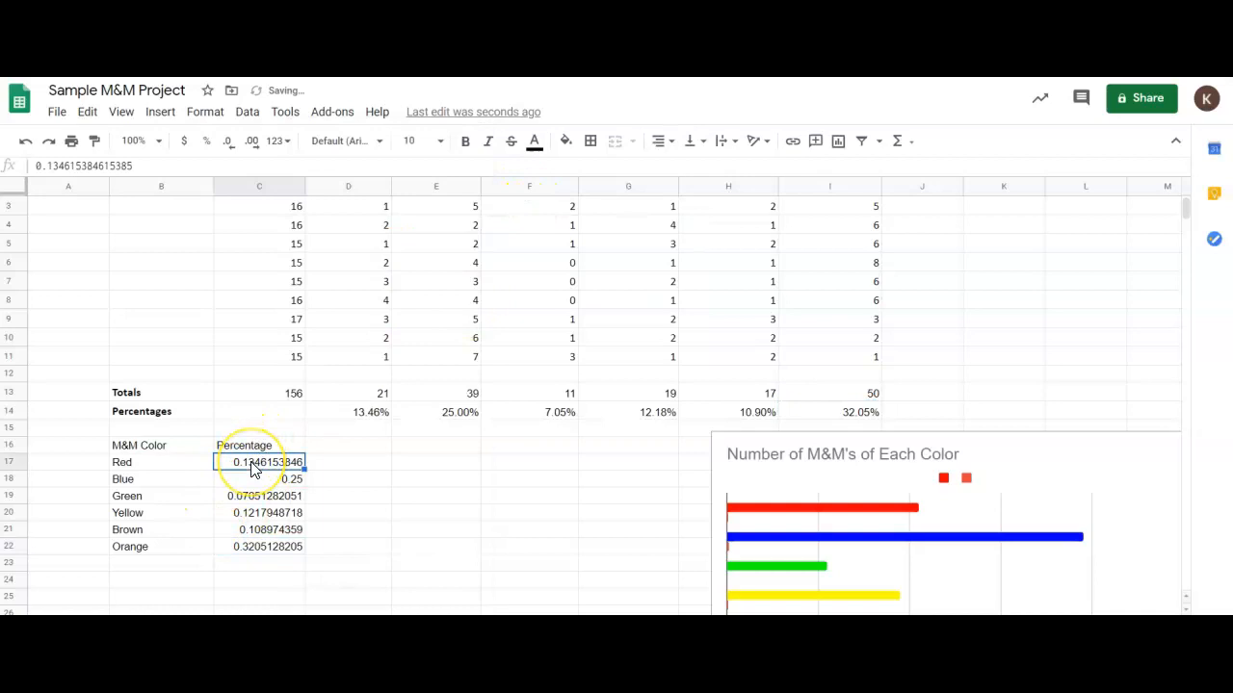
key("shift+Down")
key("shift+Down")
key("shift+Down")
key("shift+Down")
key("shift+Down")
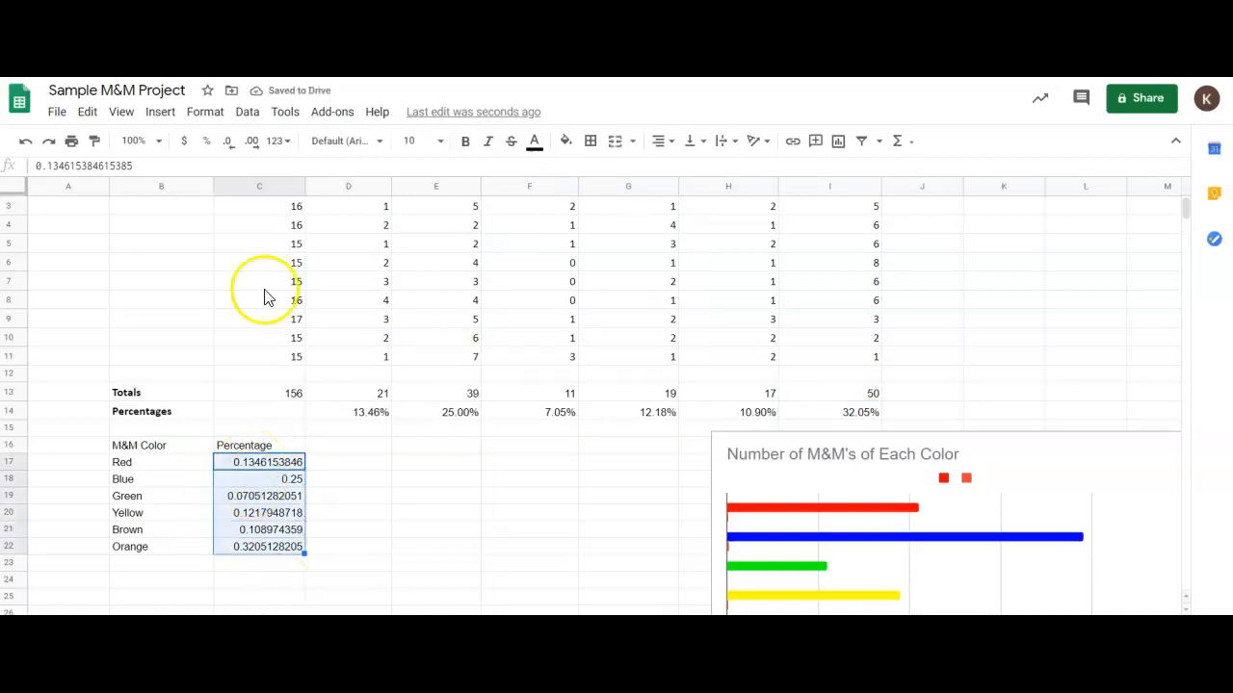
left_click(206, 141)
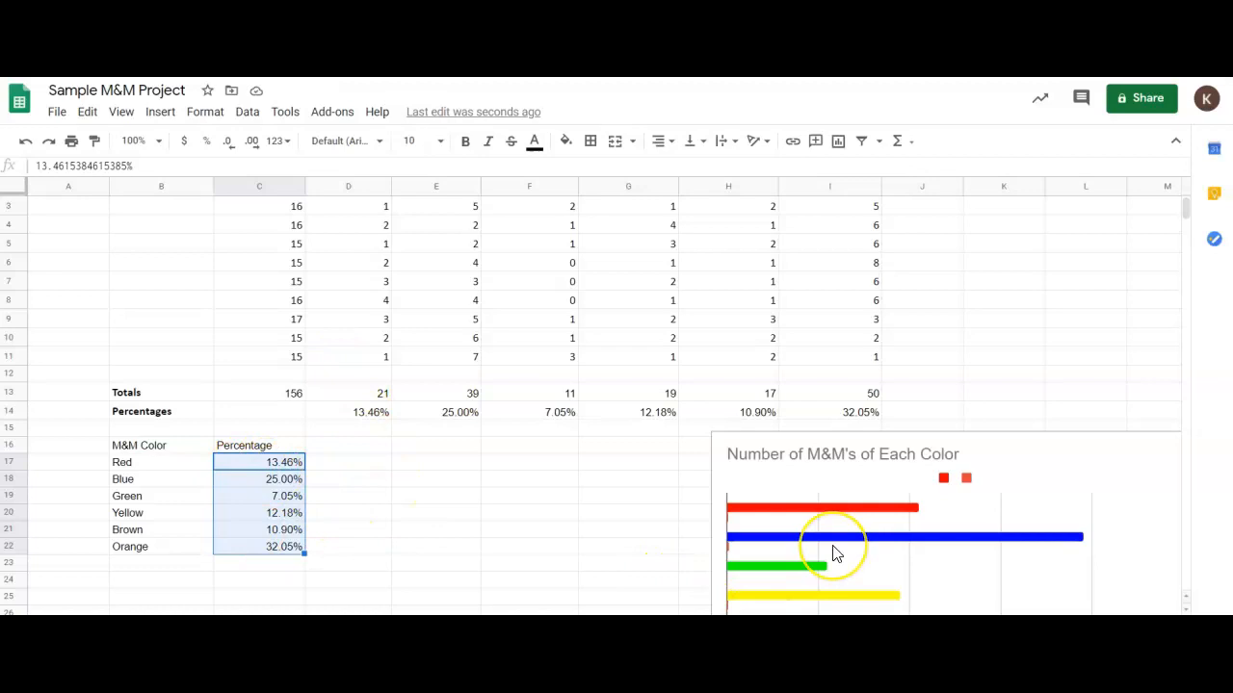
Insert a chart of the color percentage table in B16:C22 and make it a pie chart.
scroll(832, 545, "down", 1)
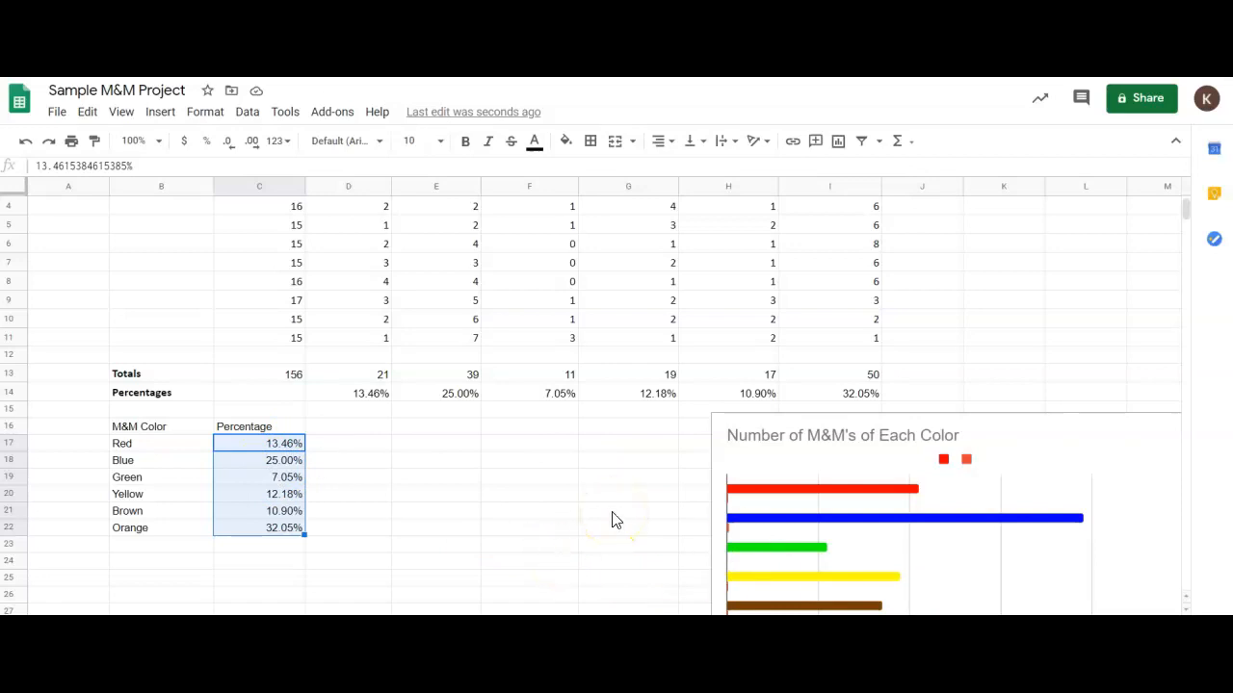
left_click(407, 468)
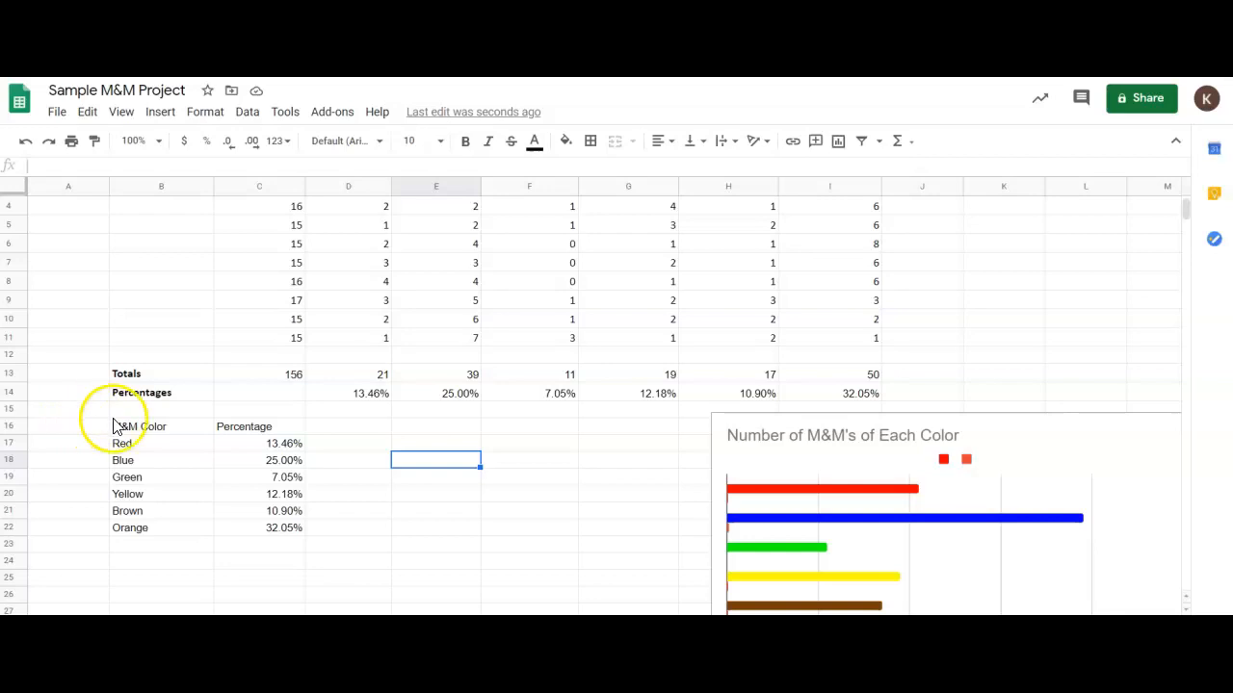
left_click_drag(116, 427, 268, 531)
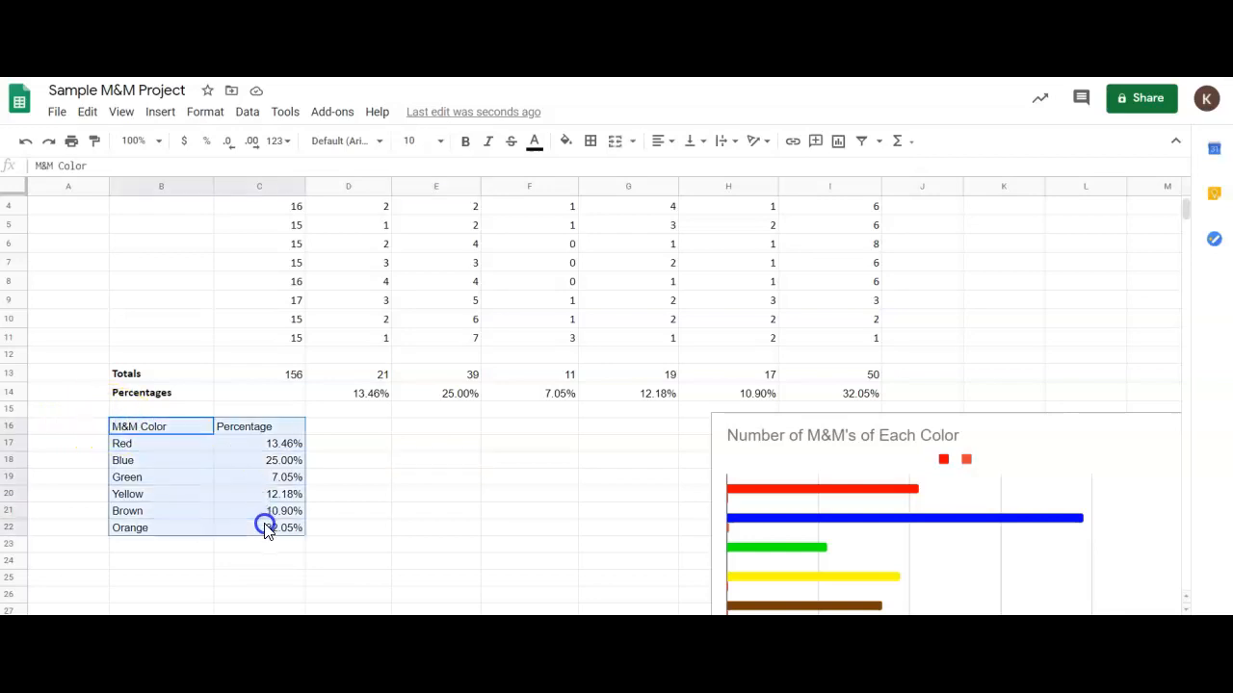
left_click(160, 112)
left_click(231, 339)
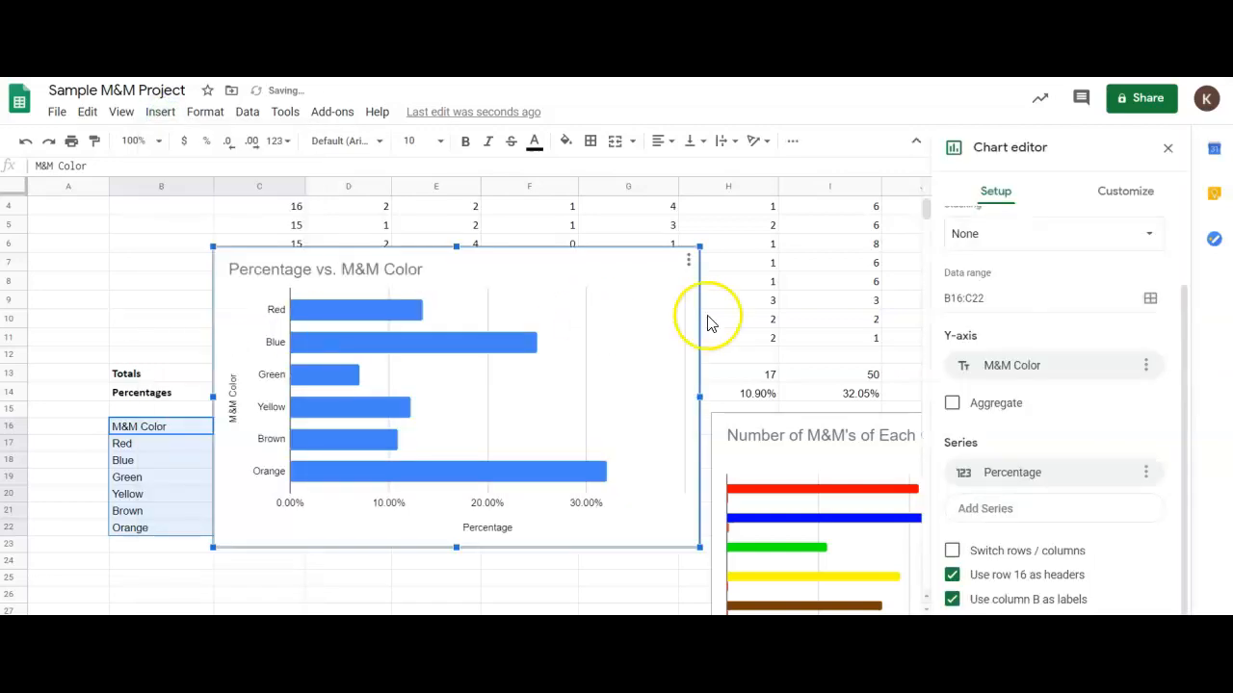
scroll(1007, 297, "up", 2)
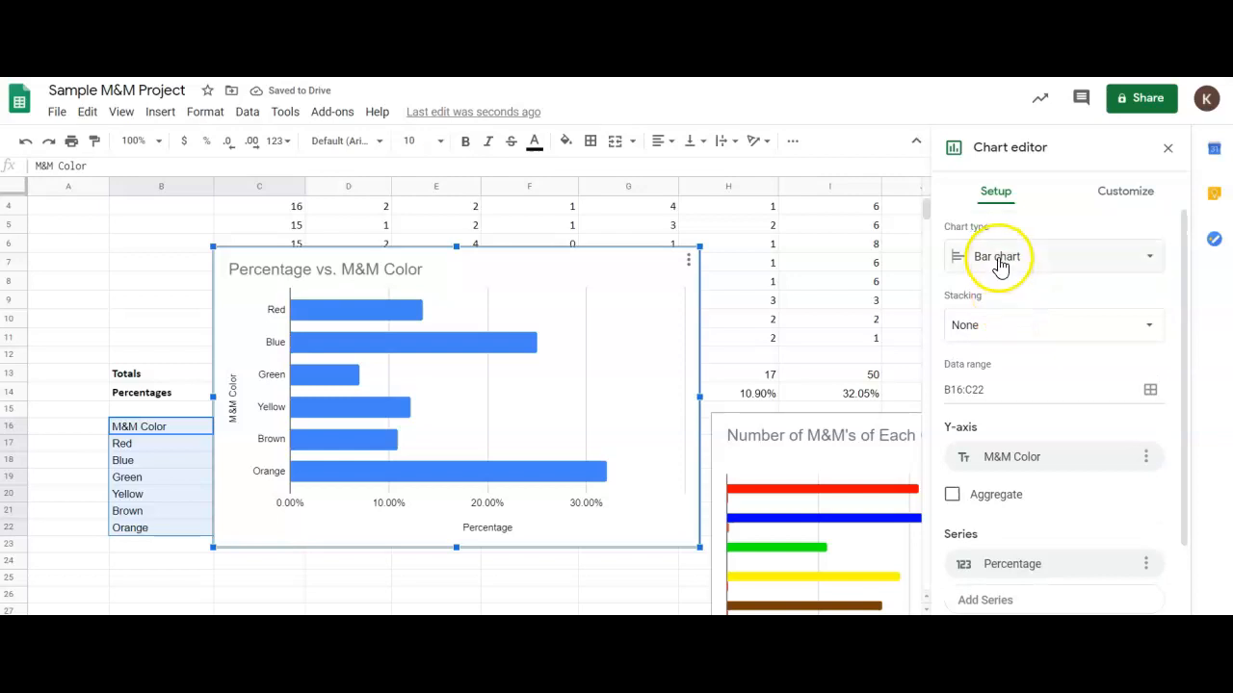
left_click(995, 258)
left_click(1081, 371)
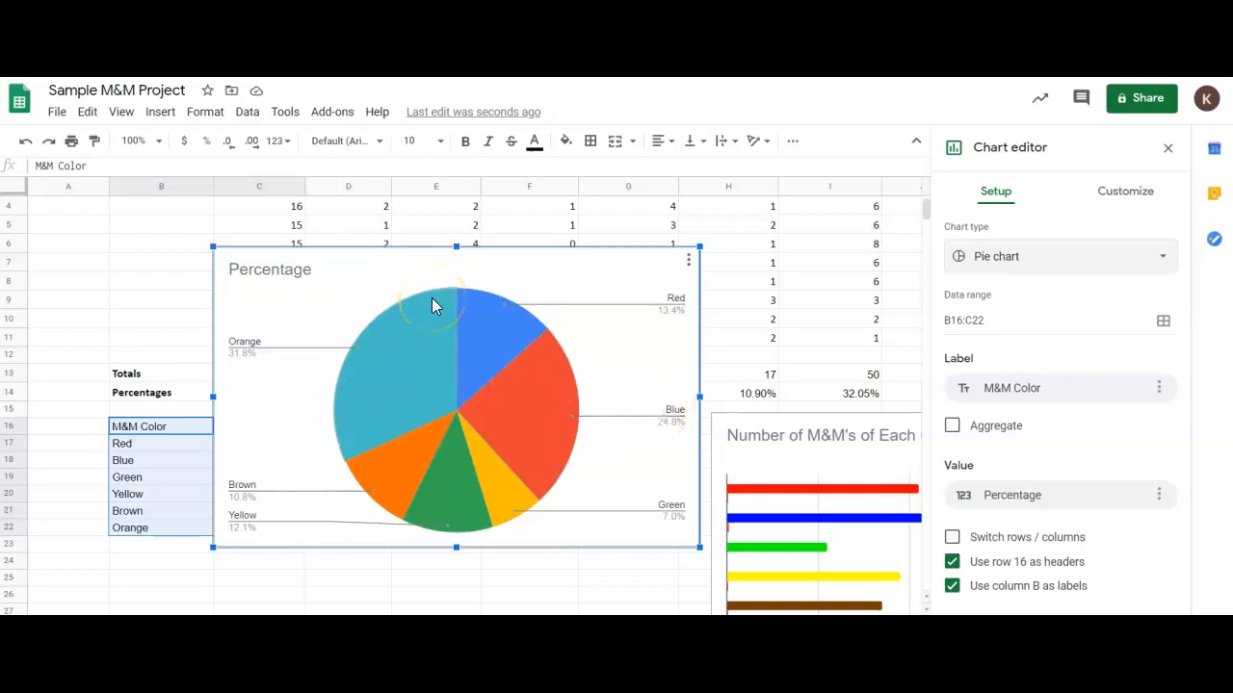
Change the pie chart's title to "Percentage of Each Color M&M".
left_click(302, 269)
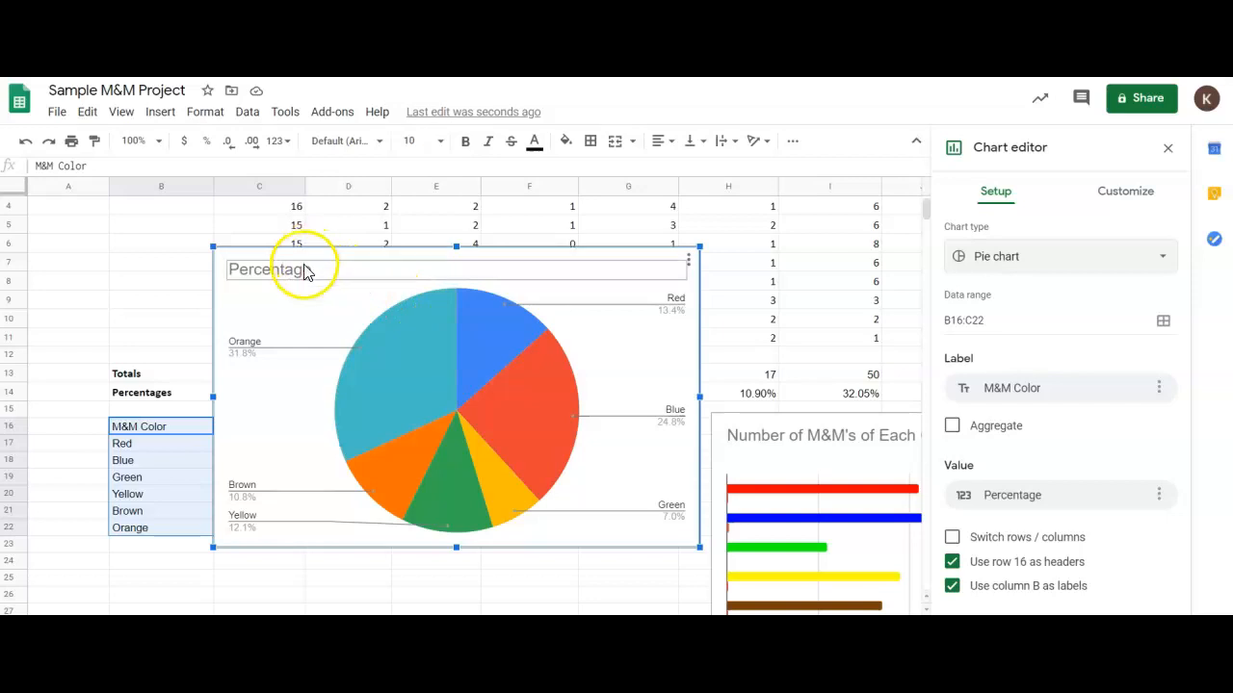
double_click(317, 272)
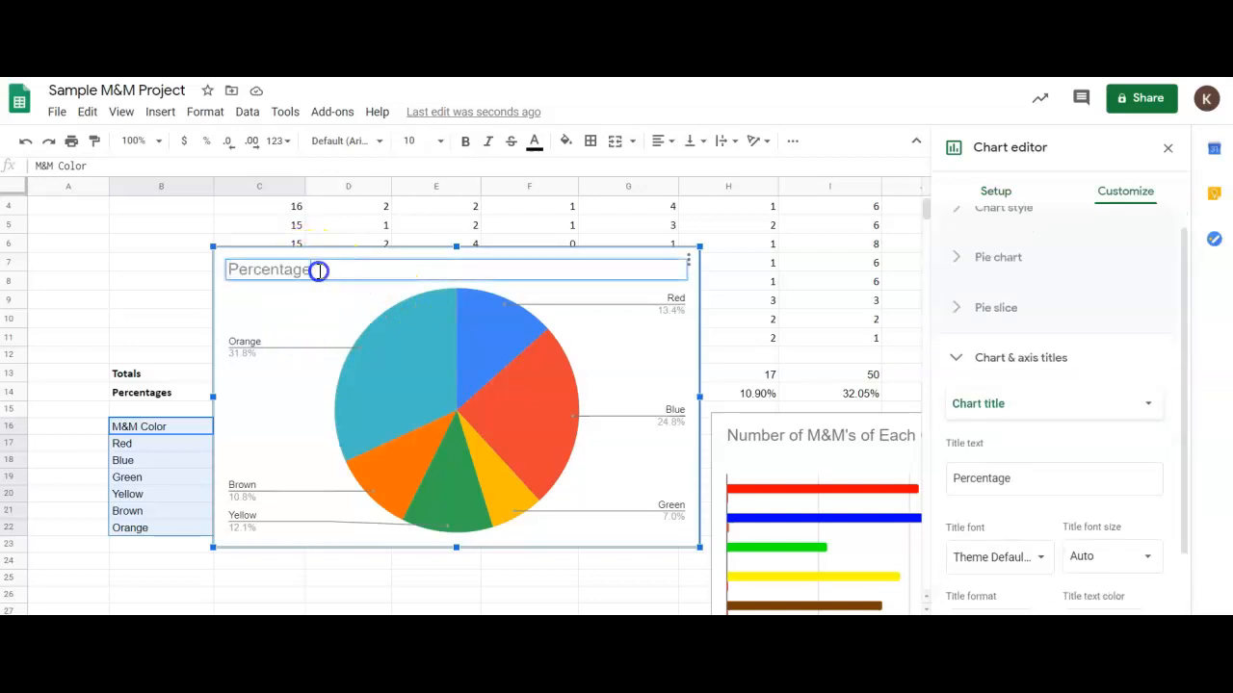
type("of Each Color M&M")
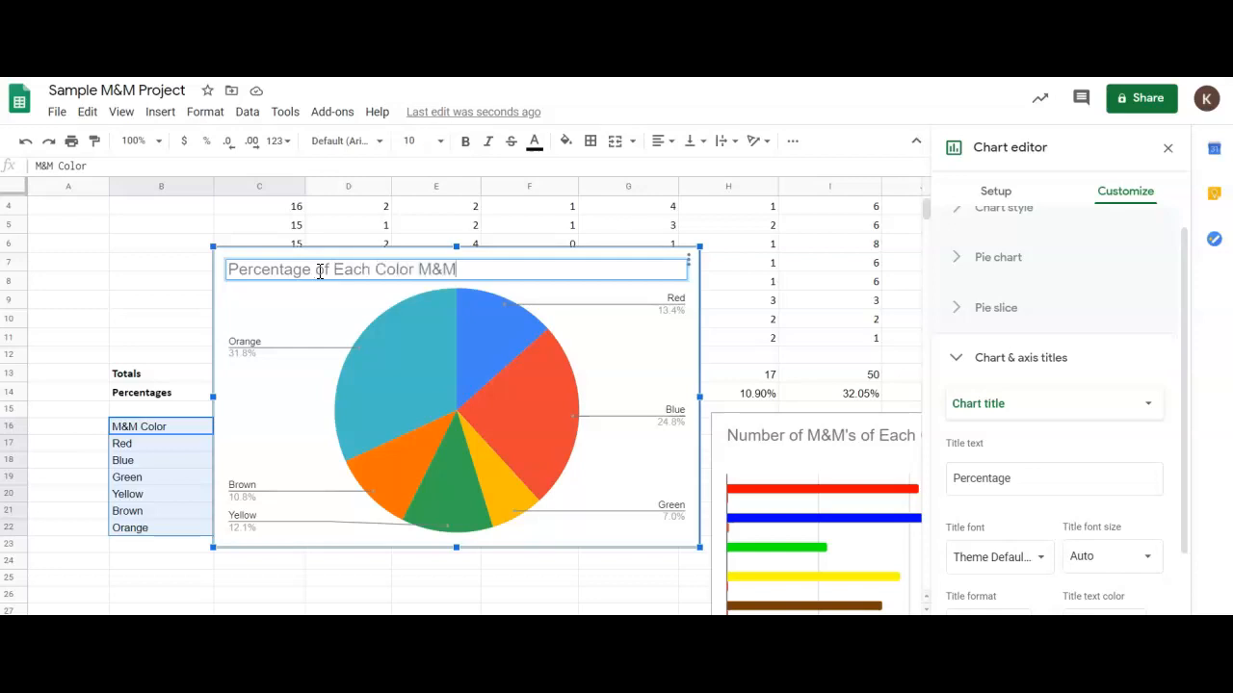
left_click(143, 270)
Move the pie chart below the color percentage table, with its upper edge at row 24.
scroll(140, 278, "down", 1)
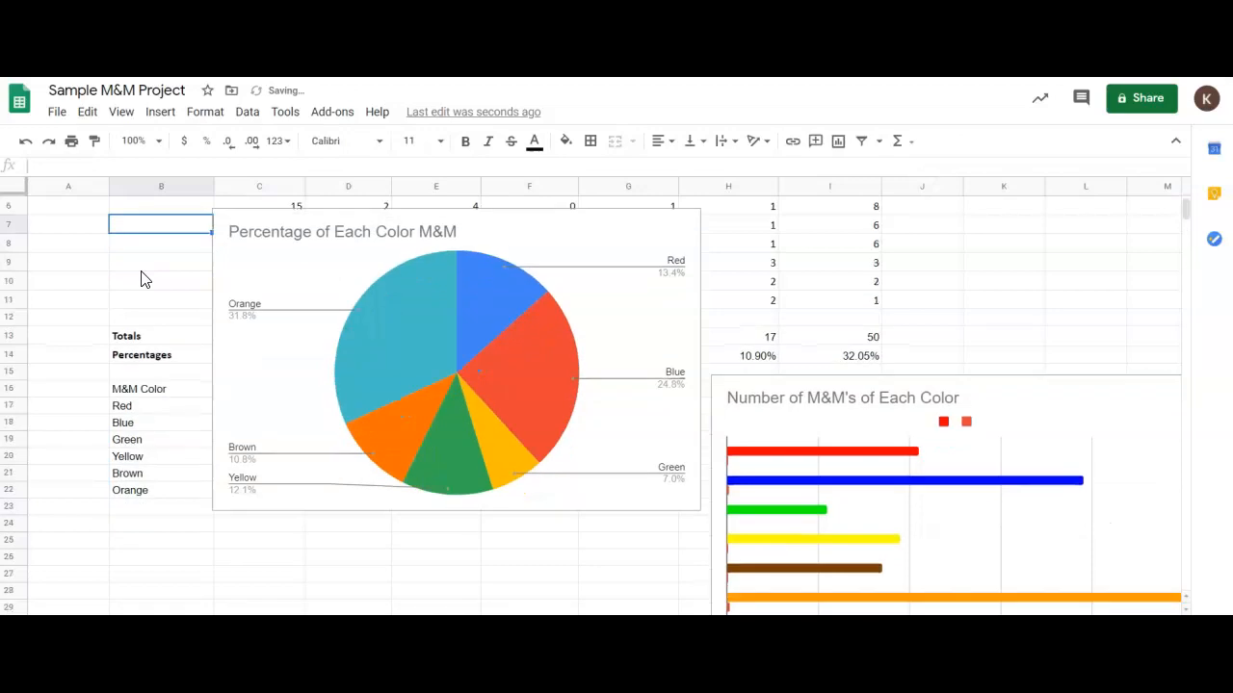
left_click(314, 206)
left_click(318, 233)
left_click_drag(318, 233, 261, 546)
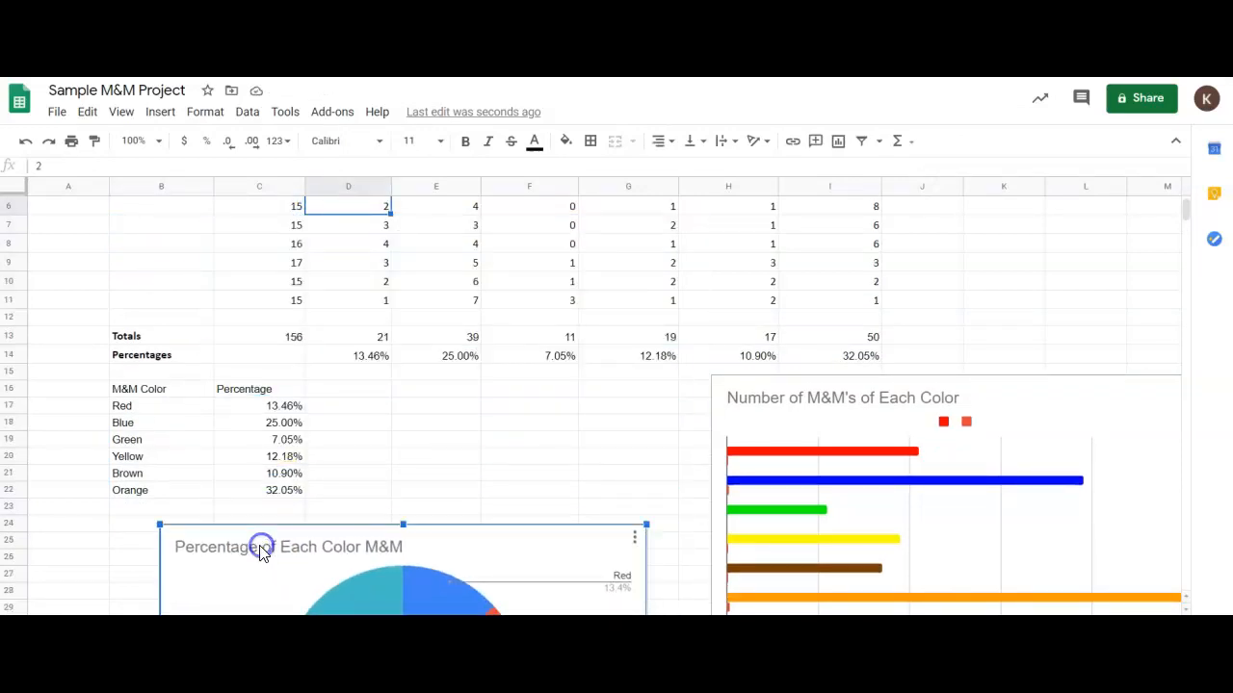
scroll(300, 481, "down", 4)
scroll(298, 482, "up", 2)
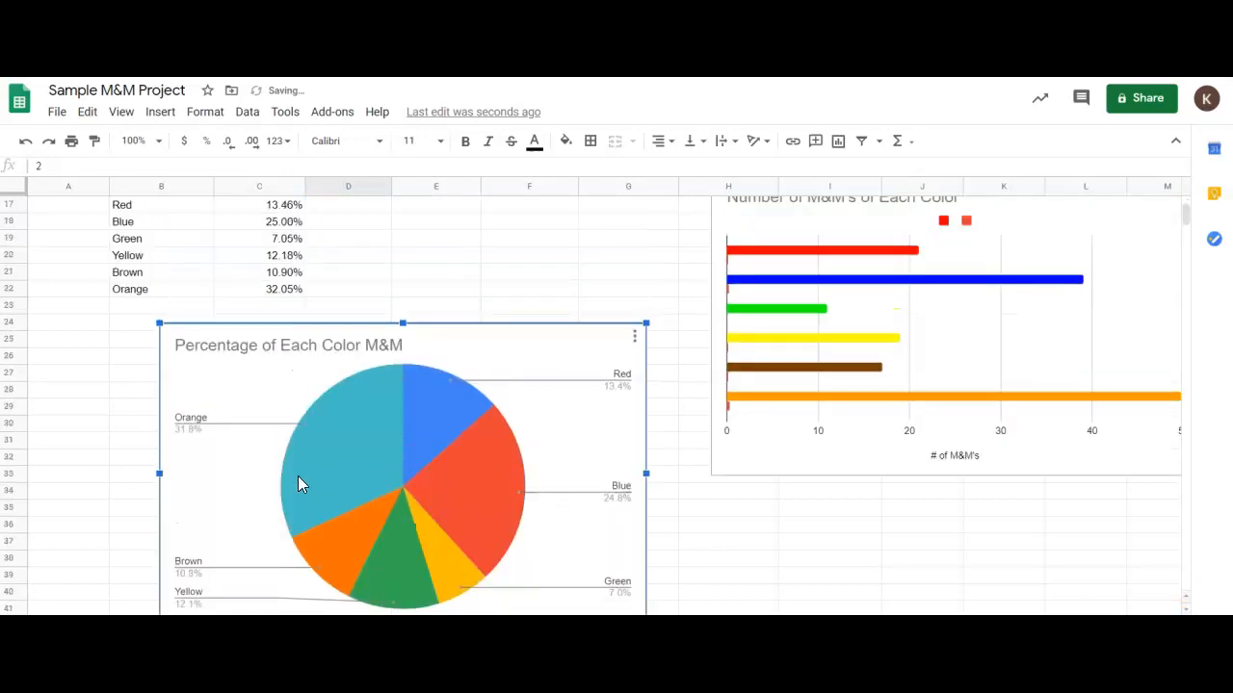
scroll(298, 476, "up", 3)
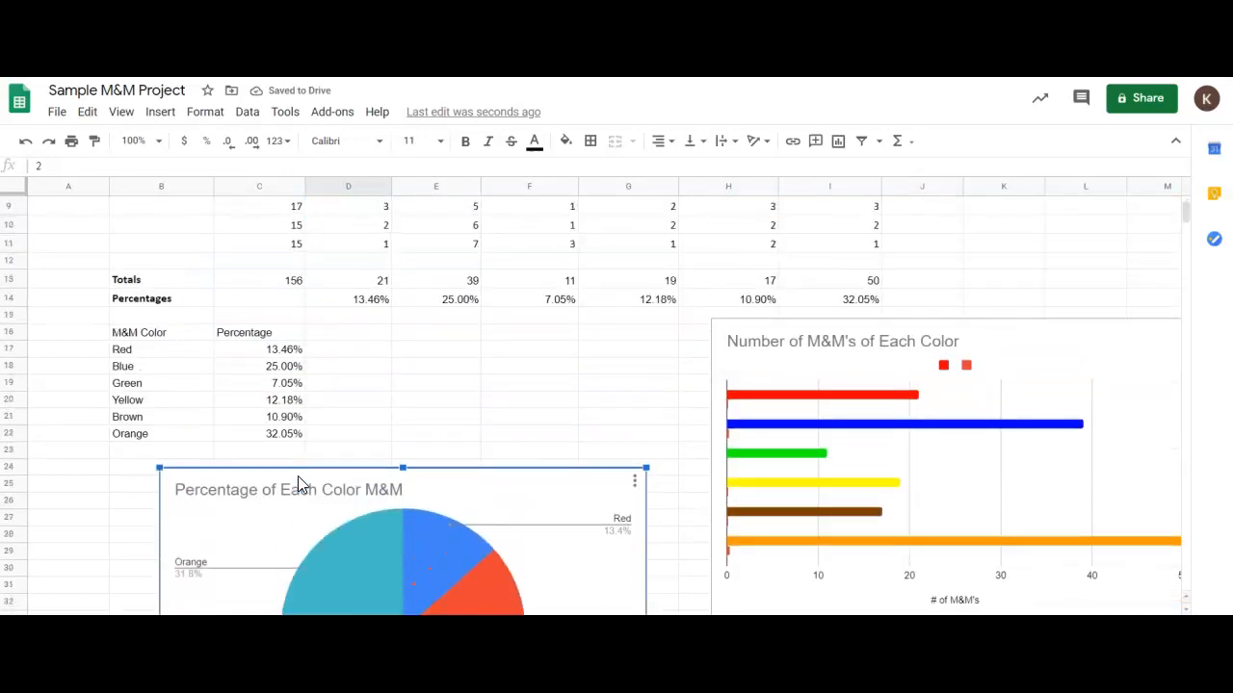
Set the legend position of the "Number of M&M's of Each Color" bar chart to None and close the chart editor.
left_click(964, 370)
double_click(966, 376)
left_click(964, 379)
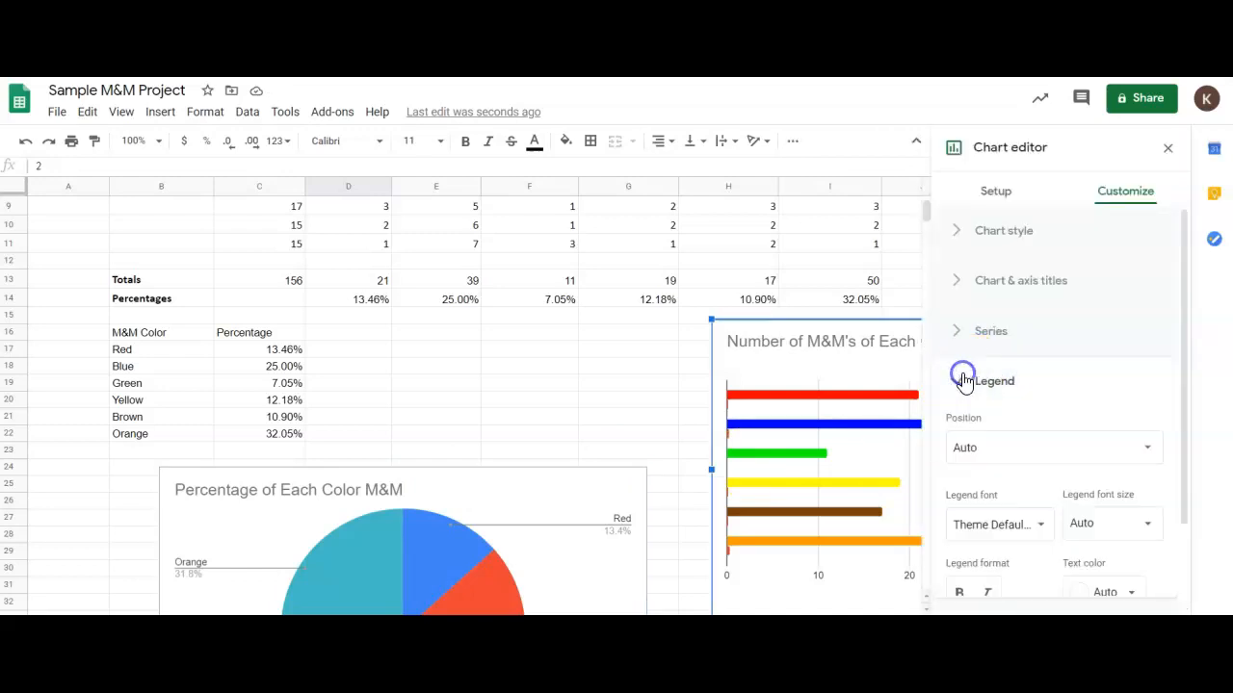
left_click(982, 454)
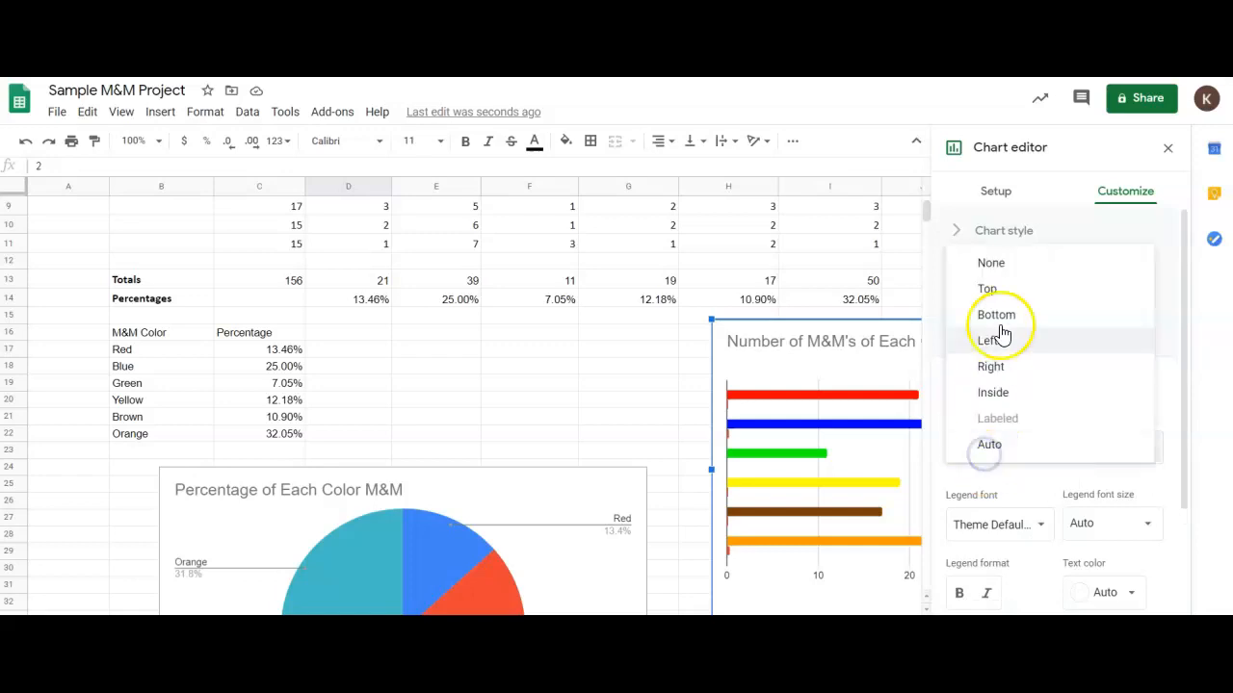
left_click(997, 263)
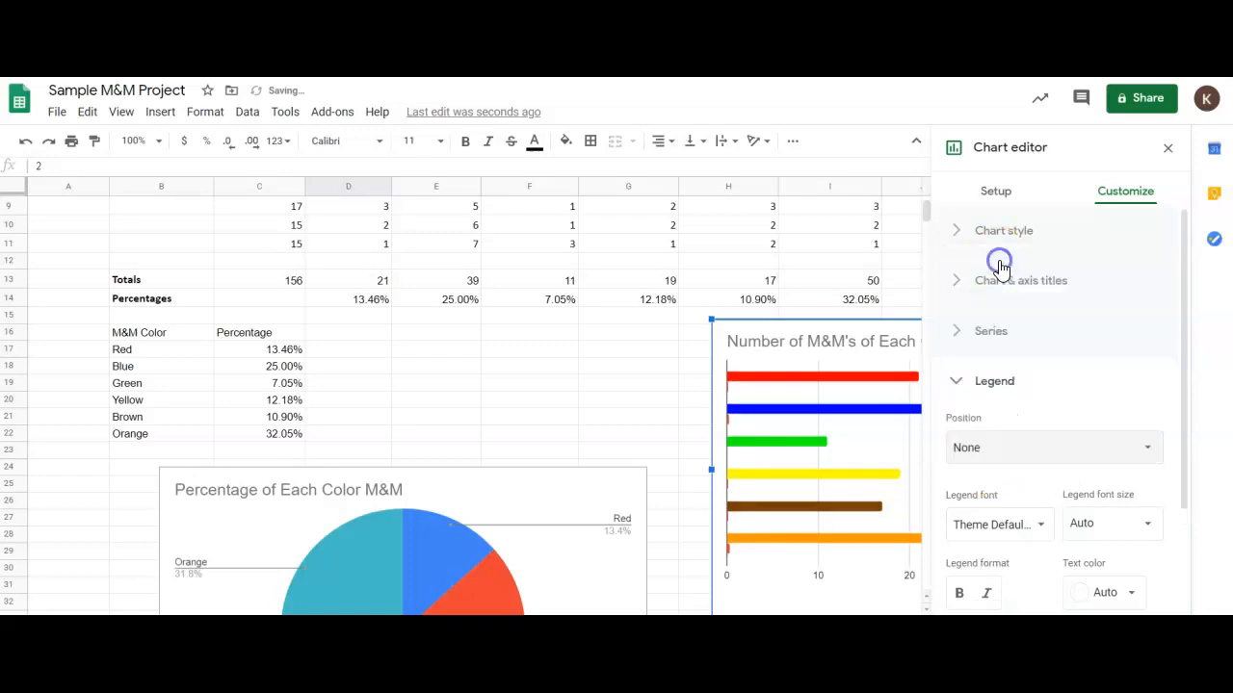
left_click(1166, 149)
left_click(1060, 299)
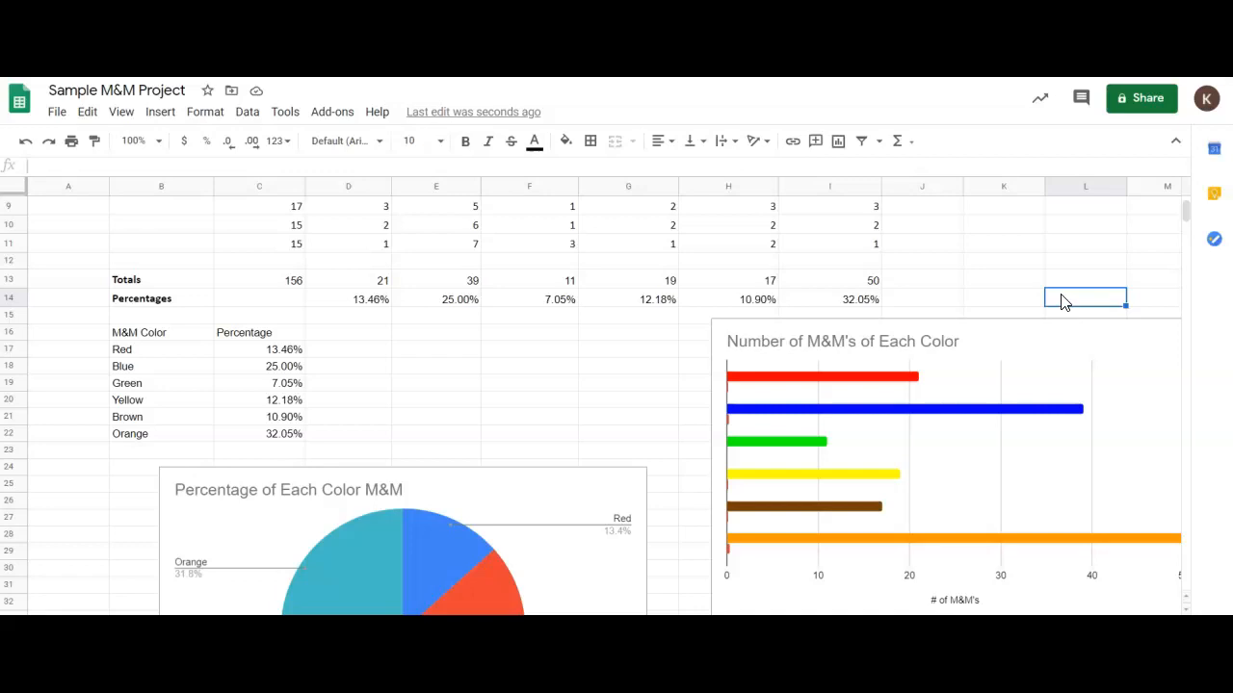
key("Return")
key("Escape")
key("Up")
key("Up")
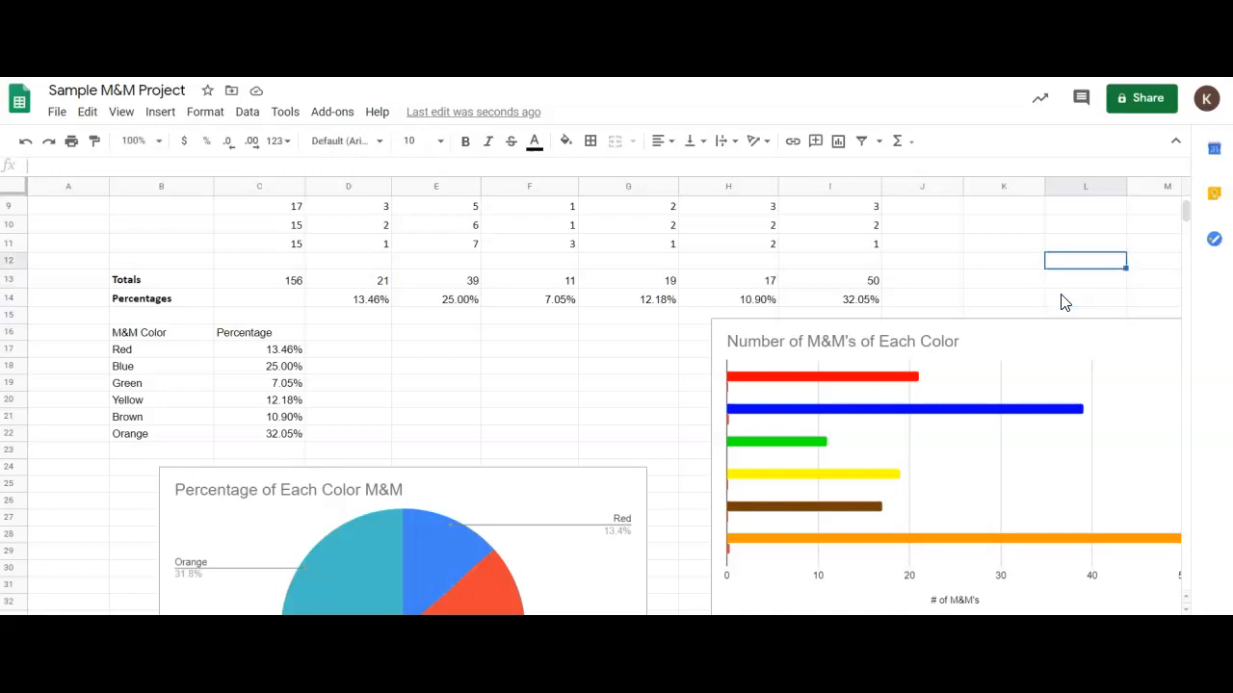